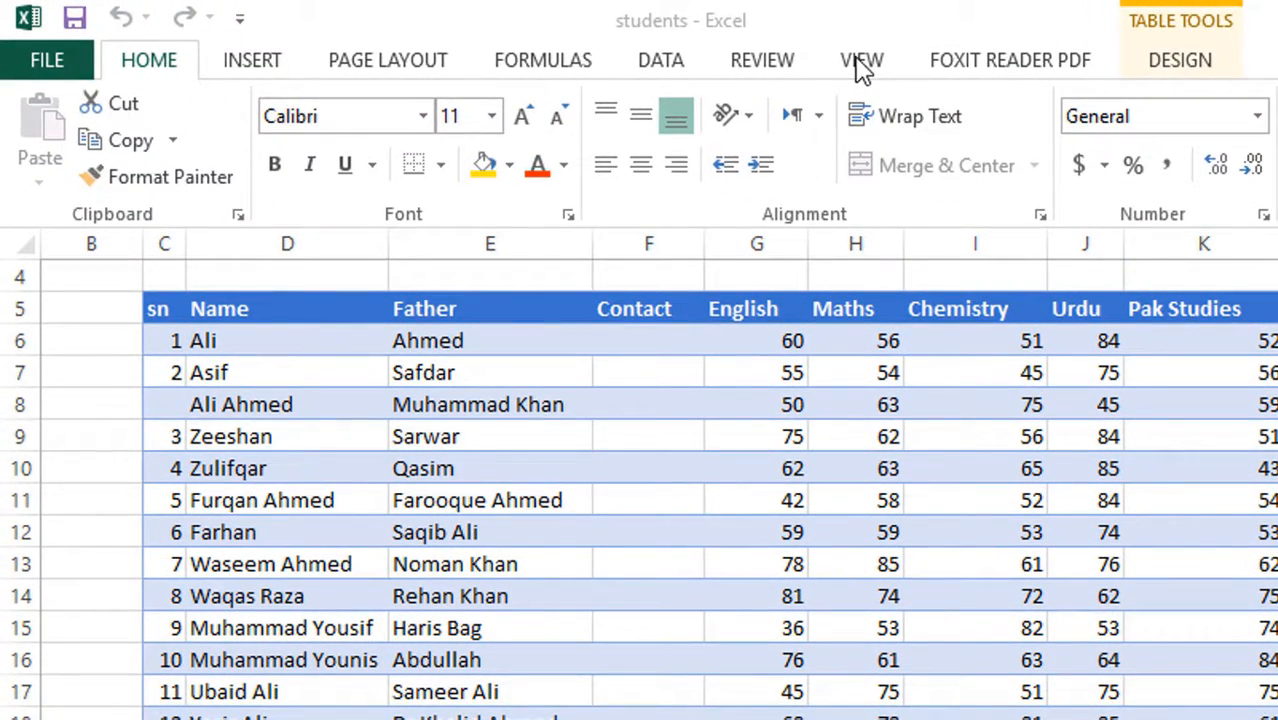
Step: Preview the student sheet's page breaks and switch the sheet to Page Layout view
{"action": "left_click", "coordinate": [857, 59]}
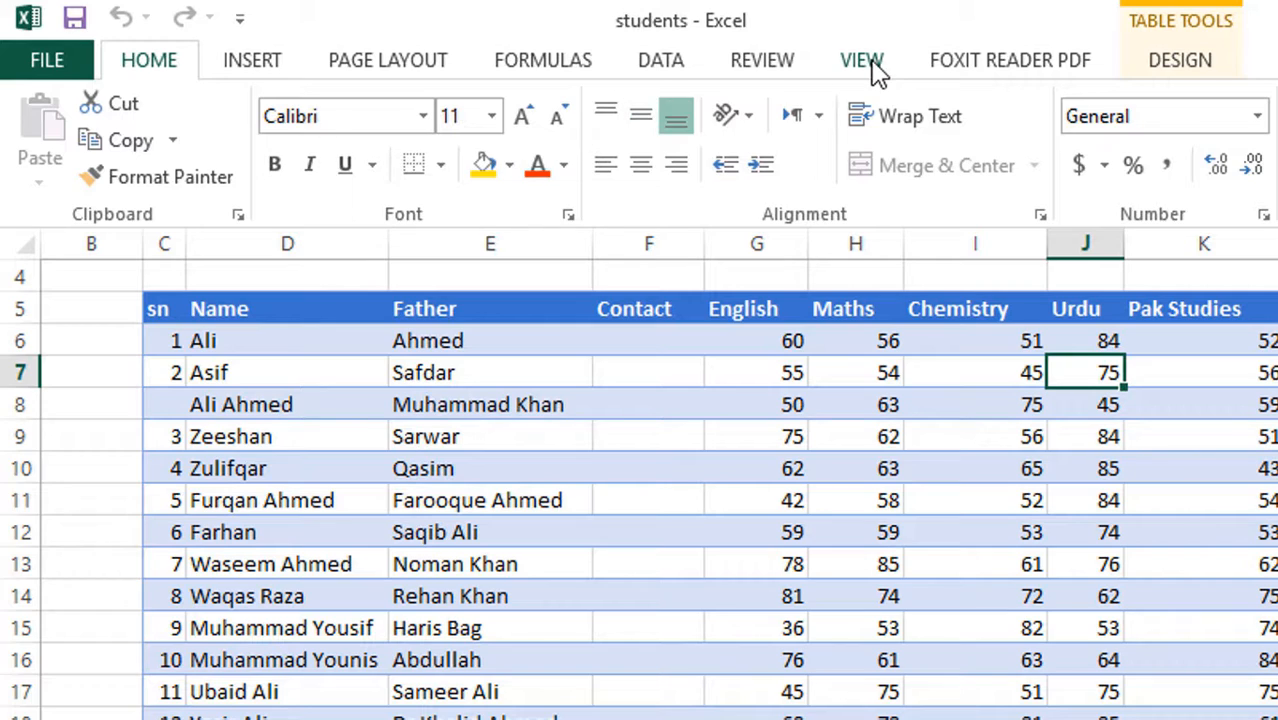
{"action": "left_click", "coordinate": [857, 62]}
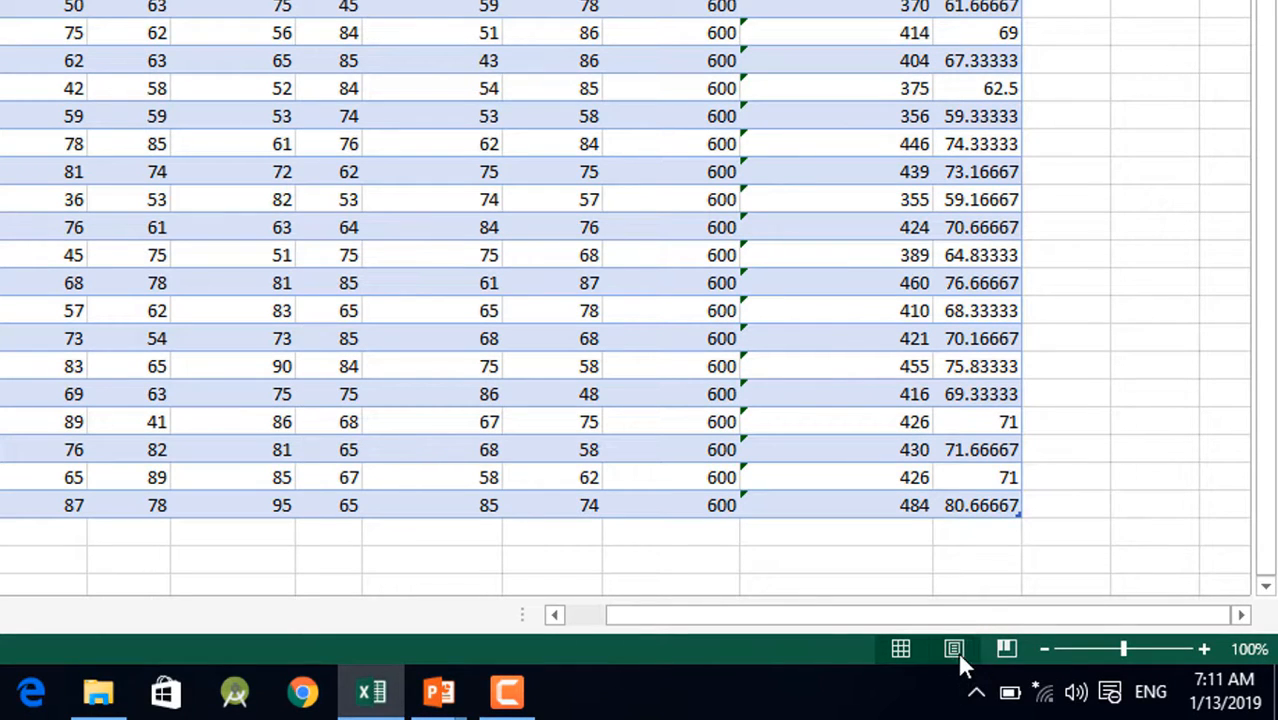
{"action": "left_click", "coordinate": [1004, 650]}
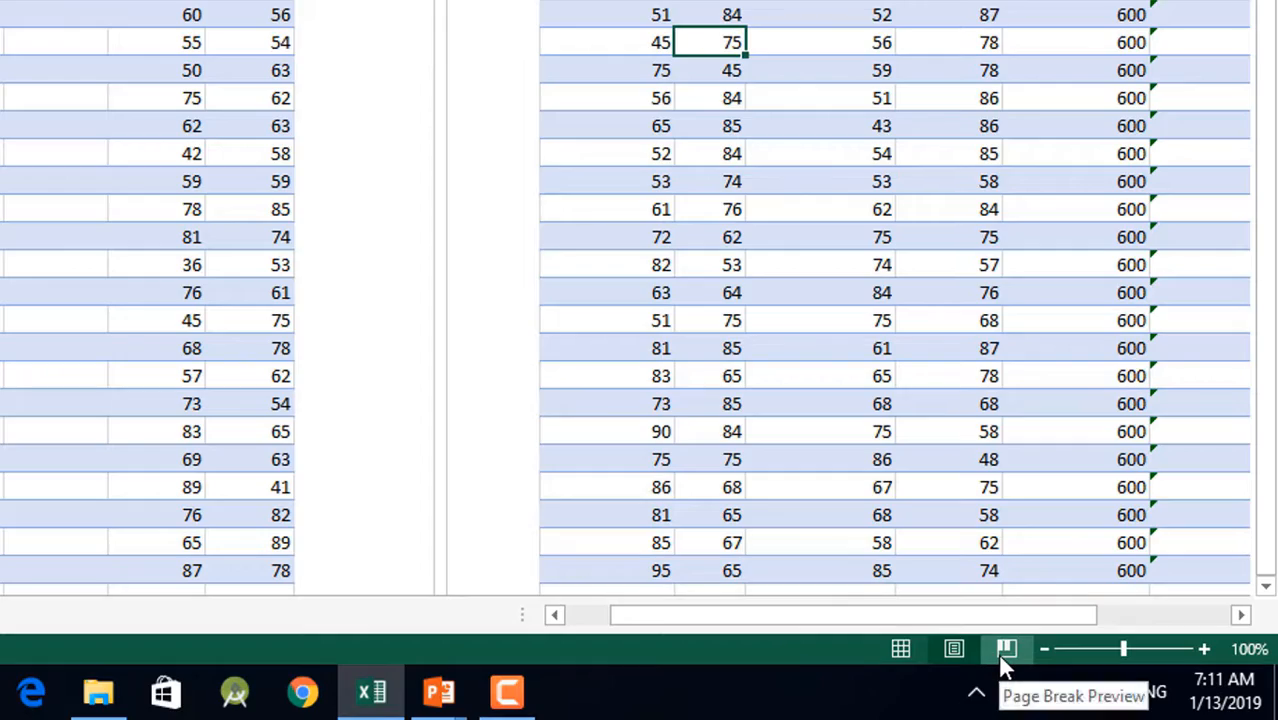
{"action": "left_click", "coordinate": [1004, 656]}
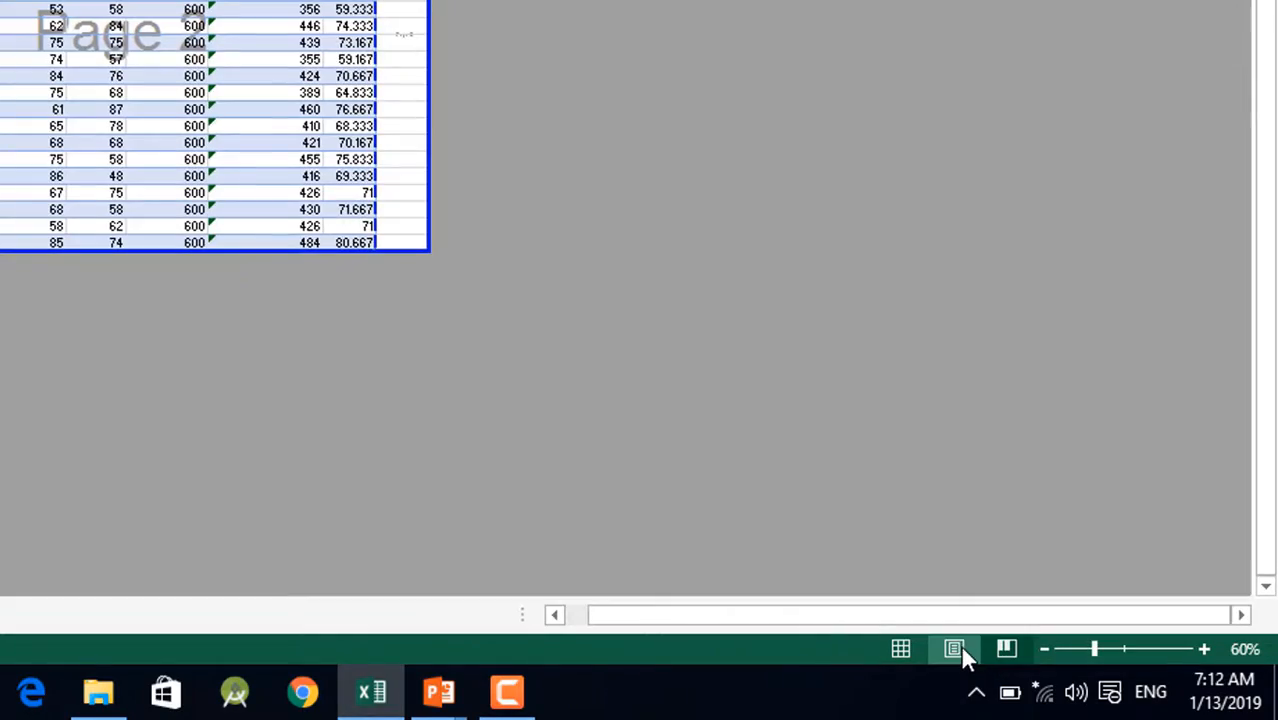
{"action": "left_click", "coordinate": [962, 650]}
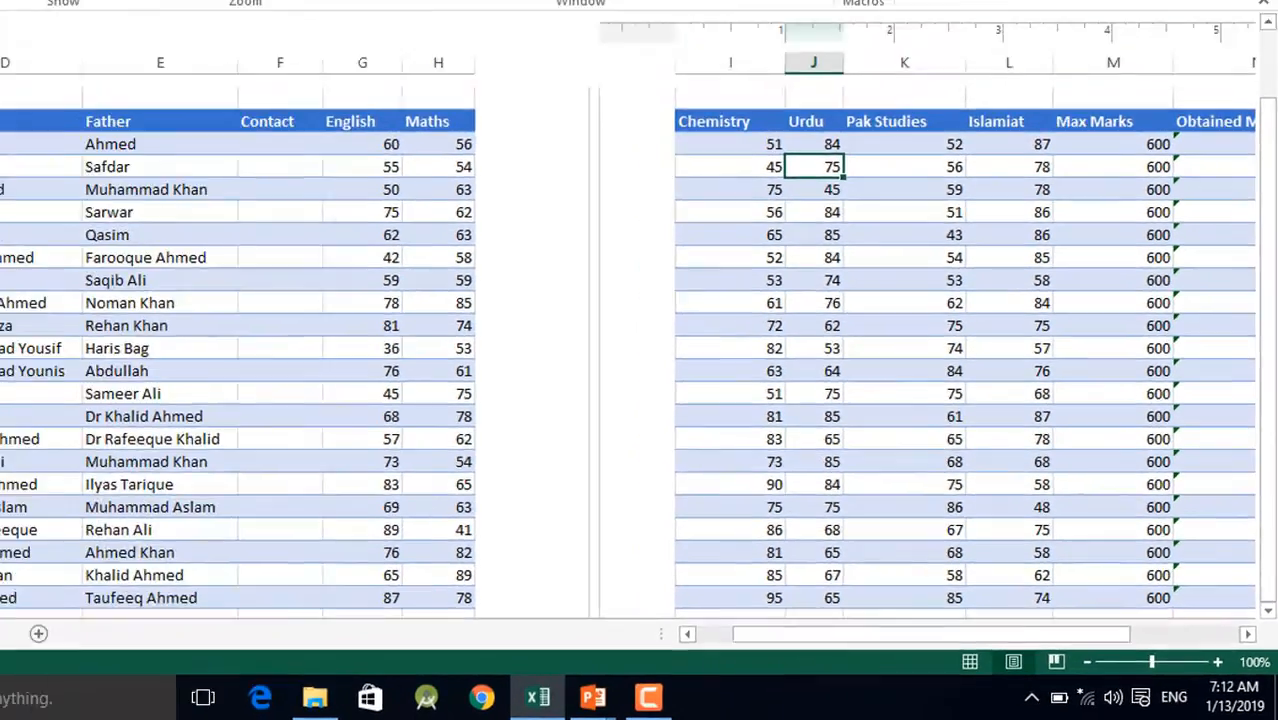
Step: Change the sheet's page orientation to Landscape
{"action": "scroll", "coordinate": [687, 438], "scroll_direction": "down", "scroll_amount": 2}
{"action": "scroll", "coordinate": [726, 461], "scroll_direction": "up", "scroll_amount": 4}
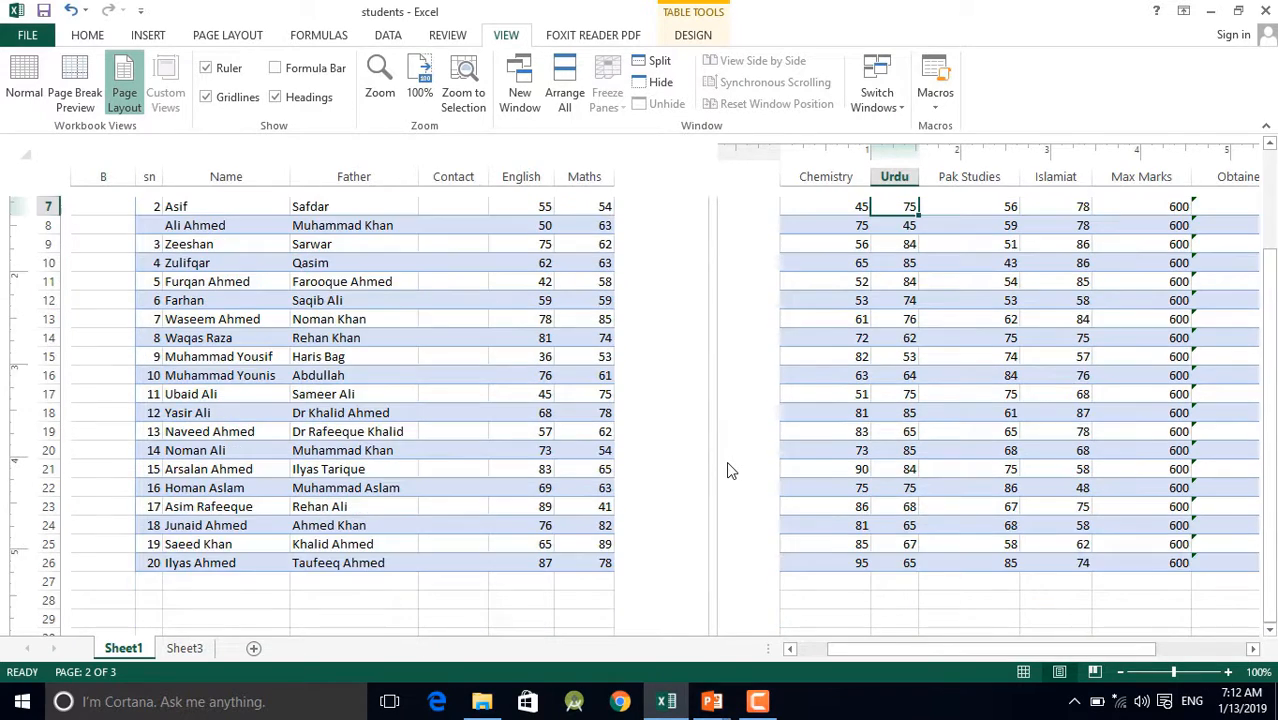
{"action": "scroll", "coordinate": [729, 470], "scroll_direction": "down", "scroll_amount": 10}
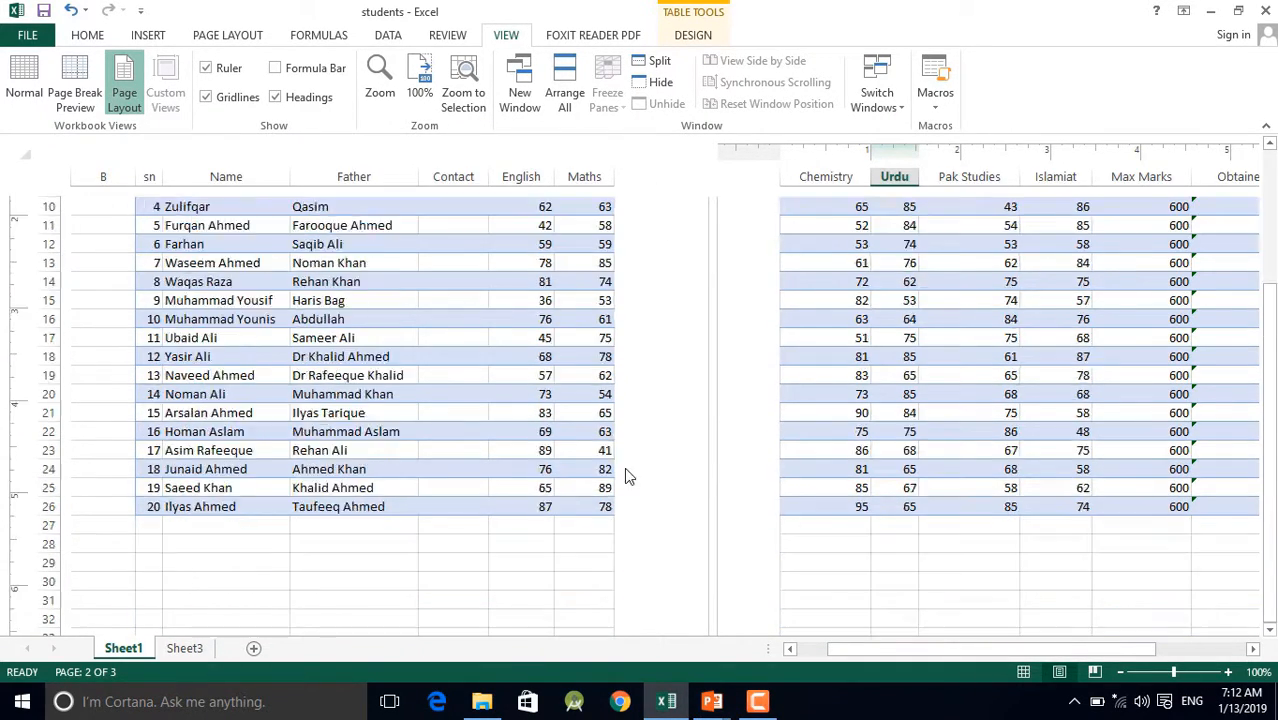
{"action": "scroll", "coordinate": [612, 467], "scroll_direction": "up", "scroll_amount": 8}
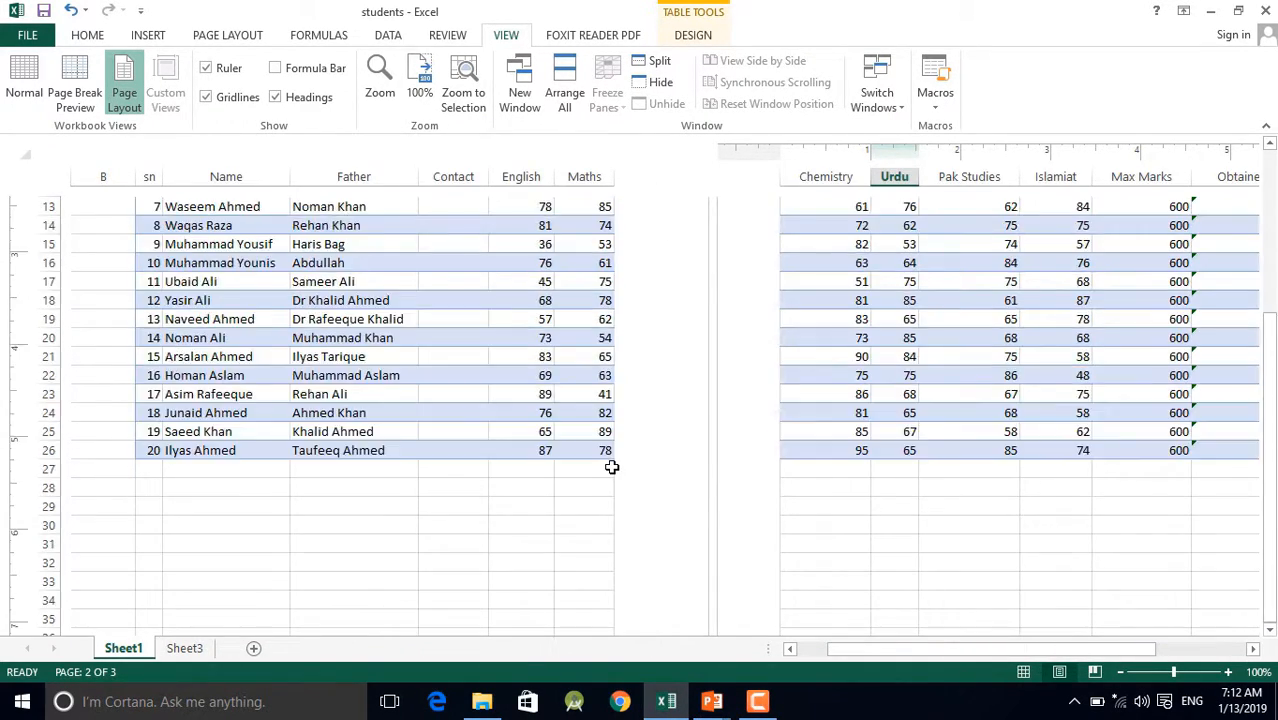
{"action": "scroll", "coordinate": [612, 467], "scroll_direction": "down", "scroll_amount": 1}
{"action": "scroll", "coordinate": [612, 467], "scroll_direction": "up", "scroll_amount": 5}
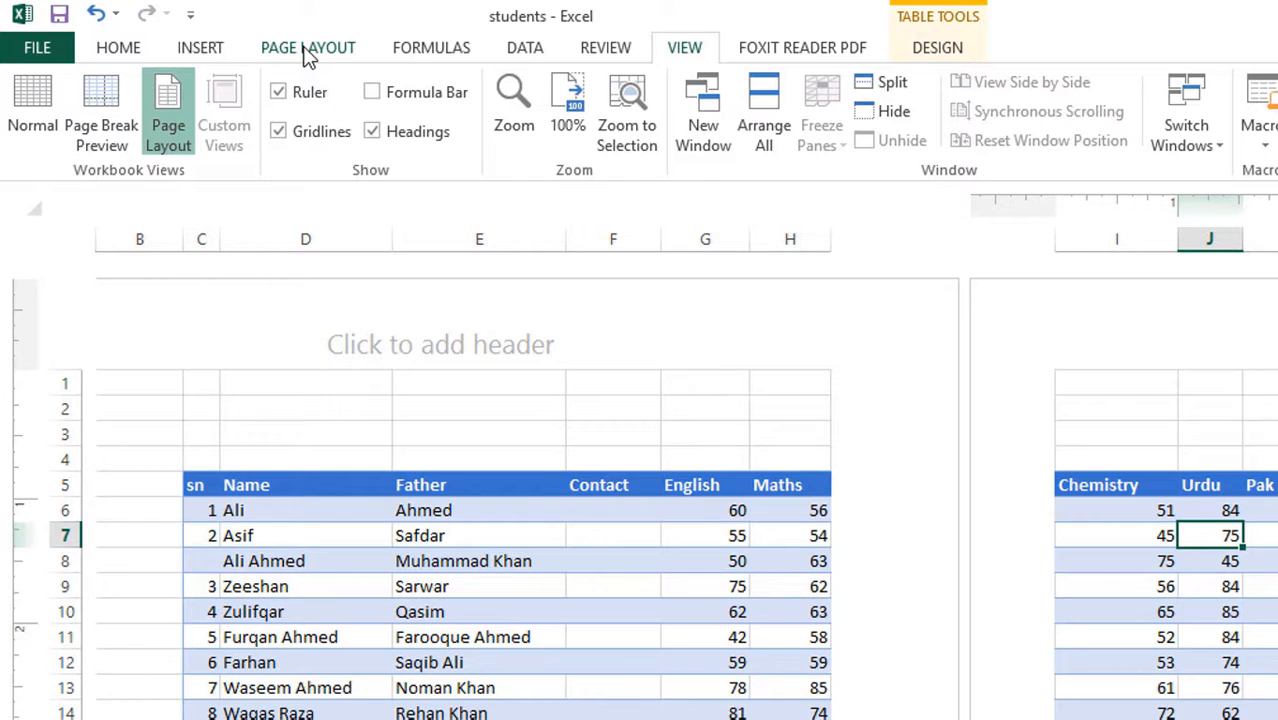
{"action": "left_click", "coordinate": [308, 50]}
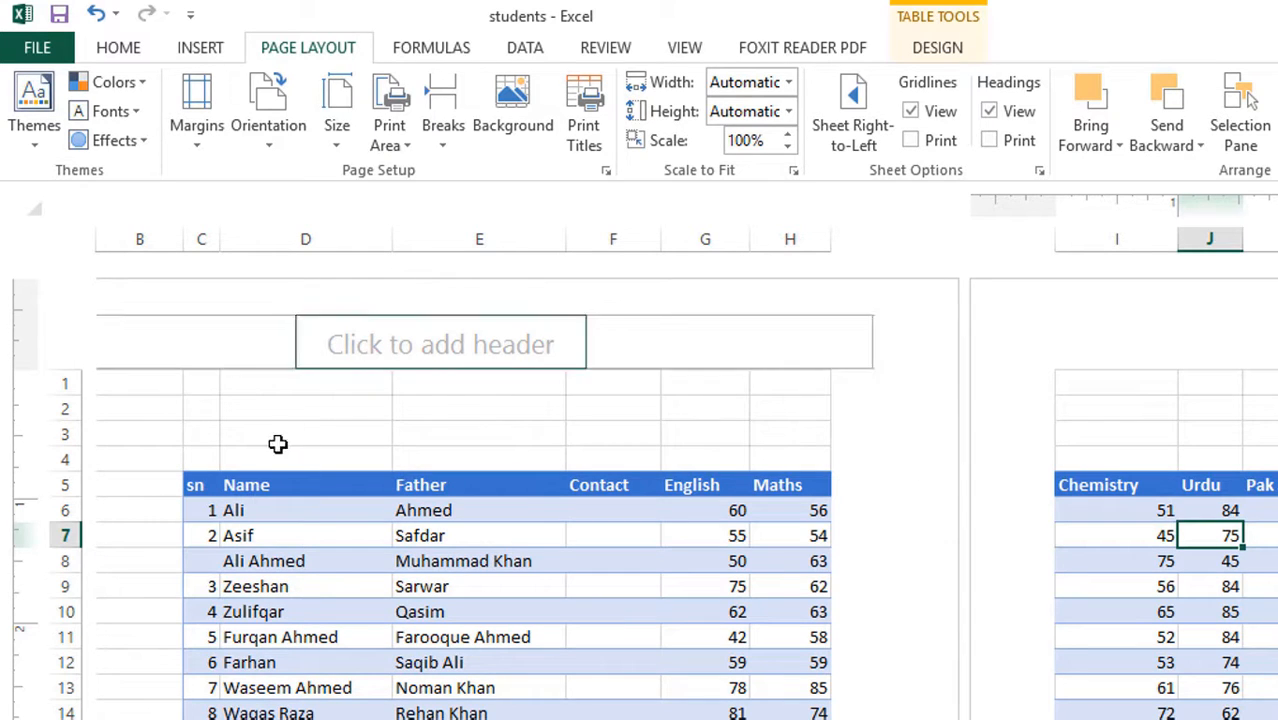
{"action": "left_click", "coordinate": [270, 147]}
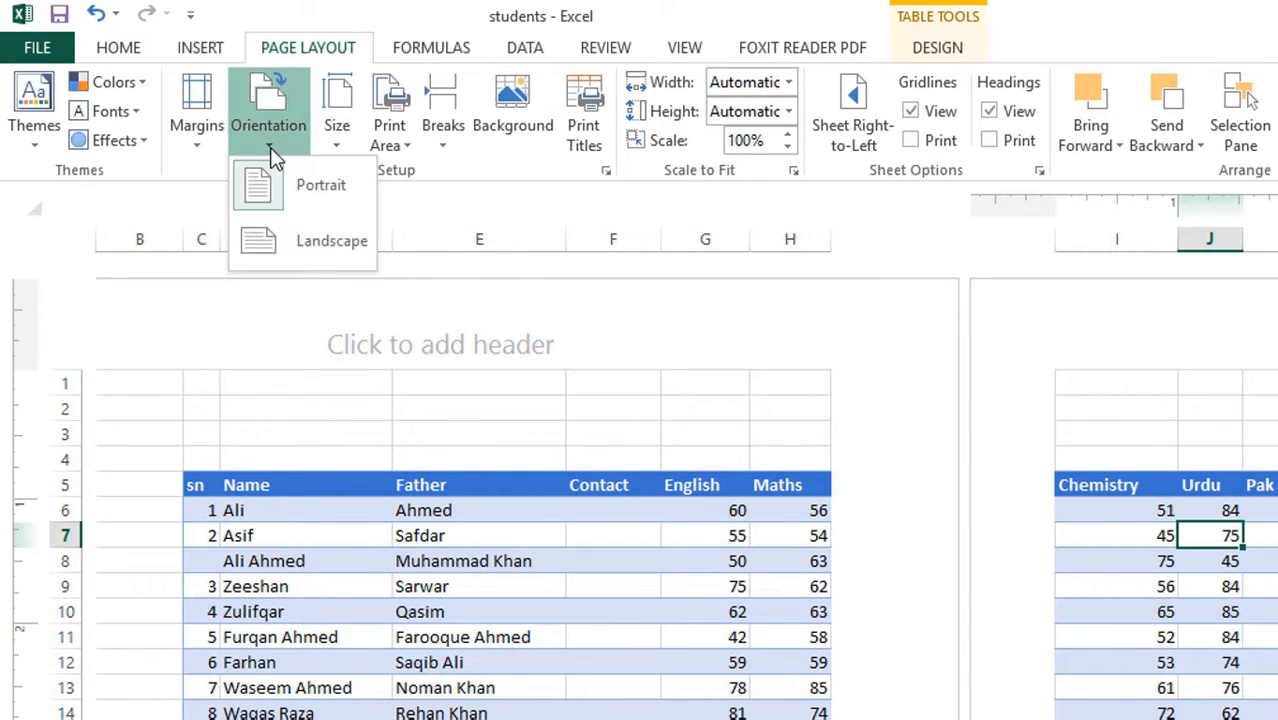
{"action": "left_click", "coordinate": [258, 245]}
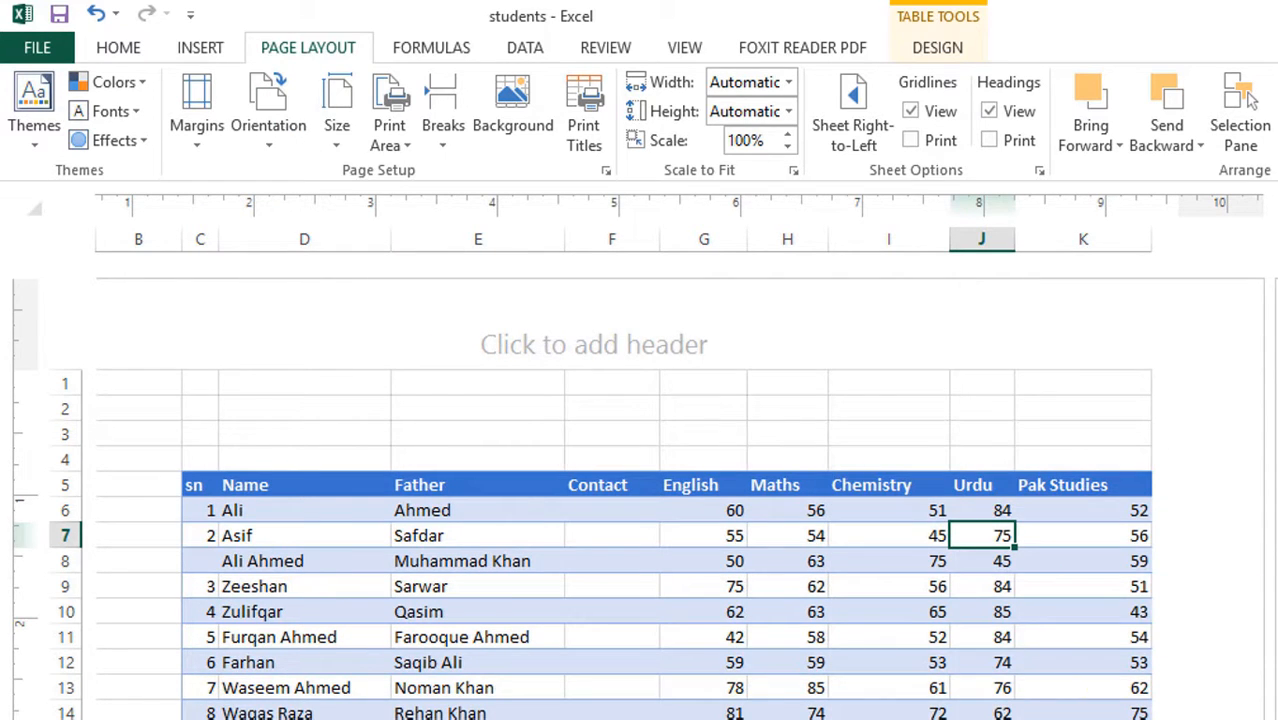
Step: Set the sheet's paper size to A4 (8.27" x 11.69")
{"action": "scroll", "coordinate": [965, 425], "scroll_direction": "down", "scroll_amount": 5}
{"action": "scroll", "coordinate": [920, 393], "scroll_direction": "up", "scroll_amount": 1}
{"action": "scroll", "coordinate": [920, 393], "scroll_direction": "up", "scroll_amount": 3}
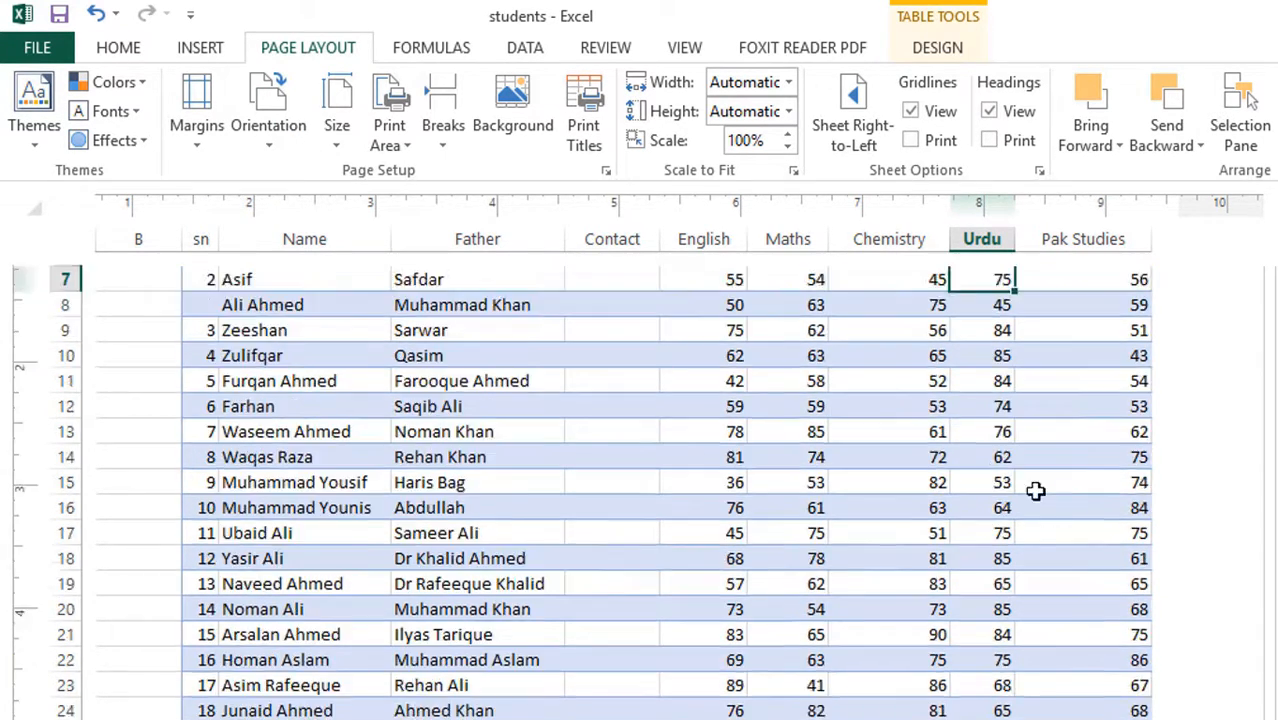
{"action": "scroll", "coordinate": [910, 540], "scroll_direction": "down", "scroll_amount": 3}
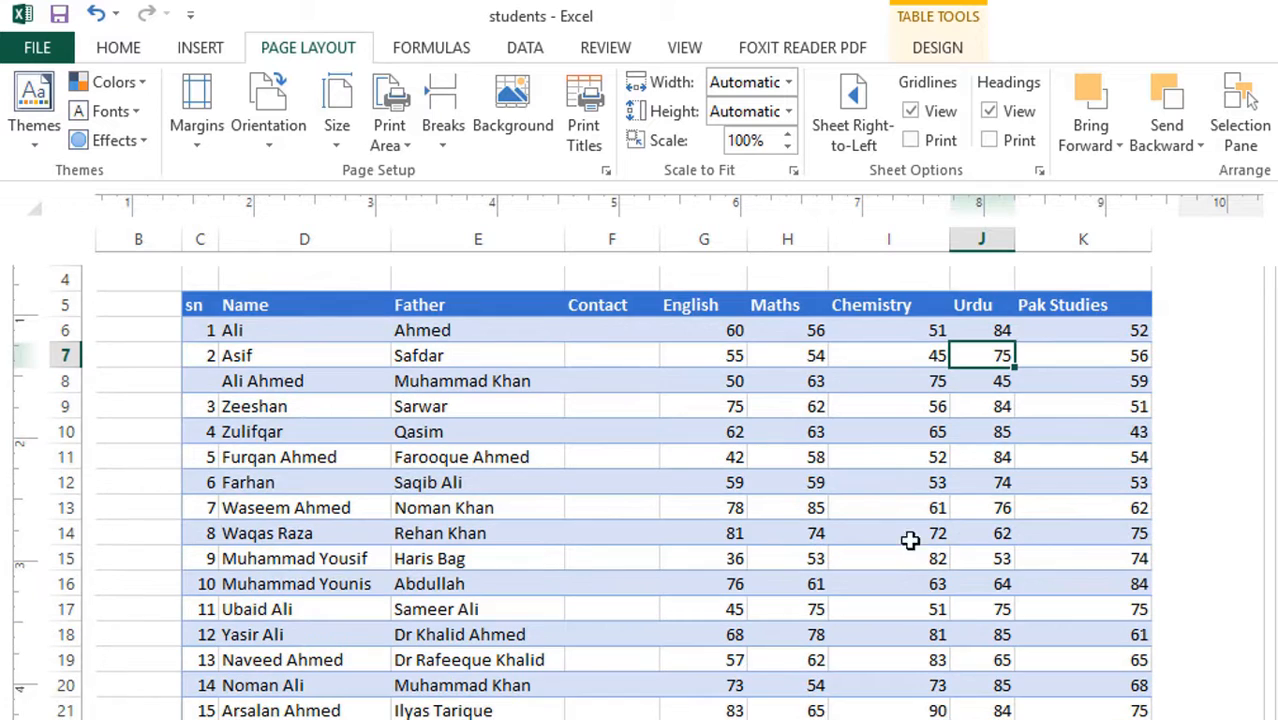
{"action": "scroll", "coordinate": [957, 525], "scroll_direction": "up", "scroll_amount": 3}
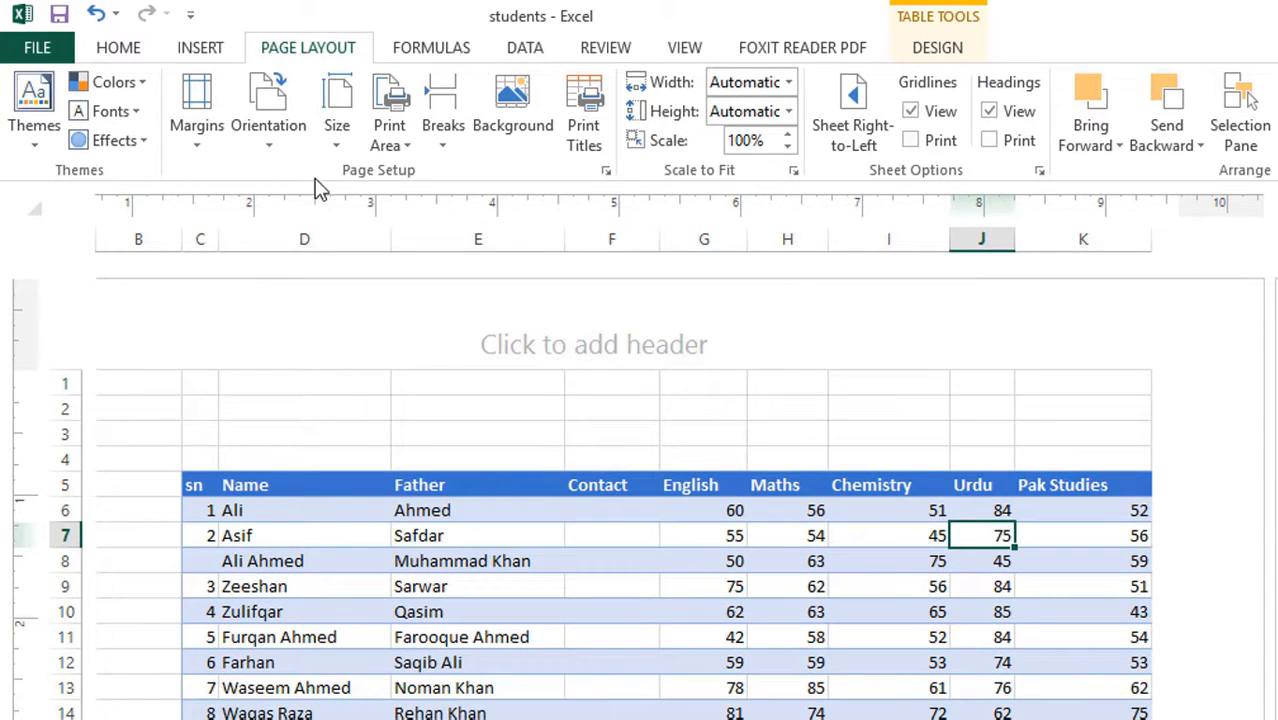
{"action": "left_click", "coordinate": [340, 146]}
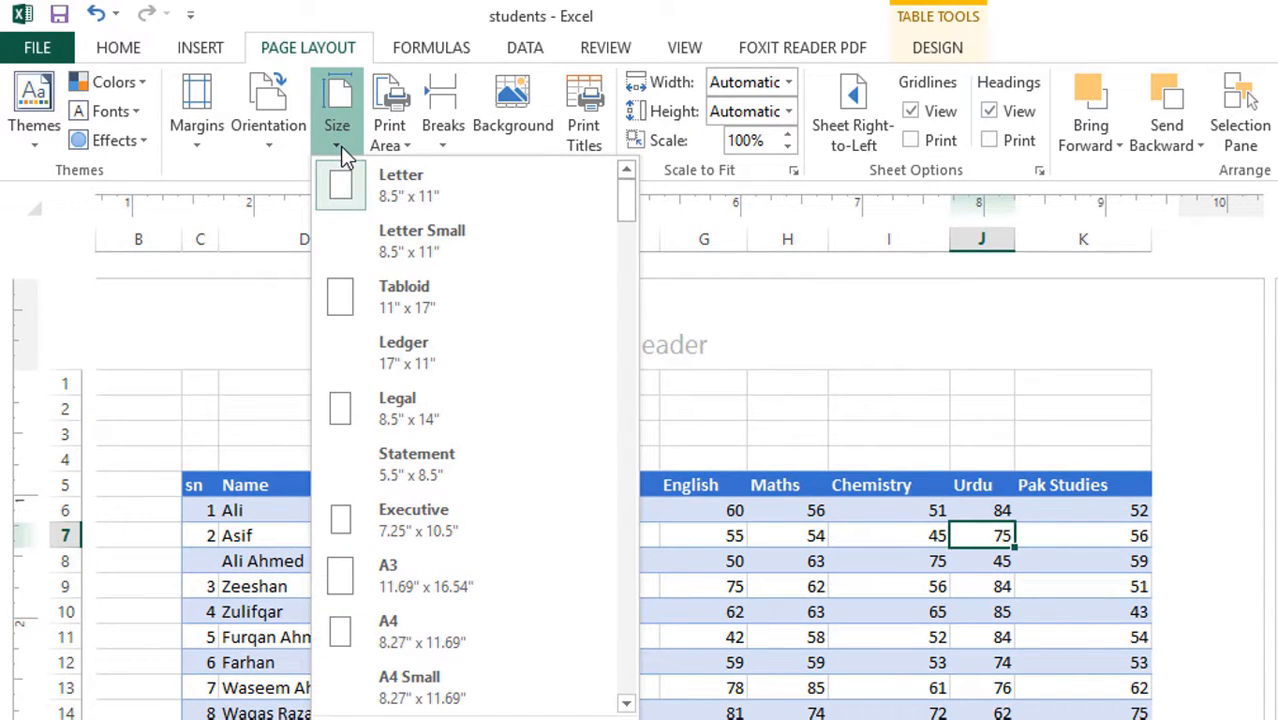
{"action": "left_click", "coordinate": [512, 198]}
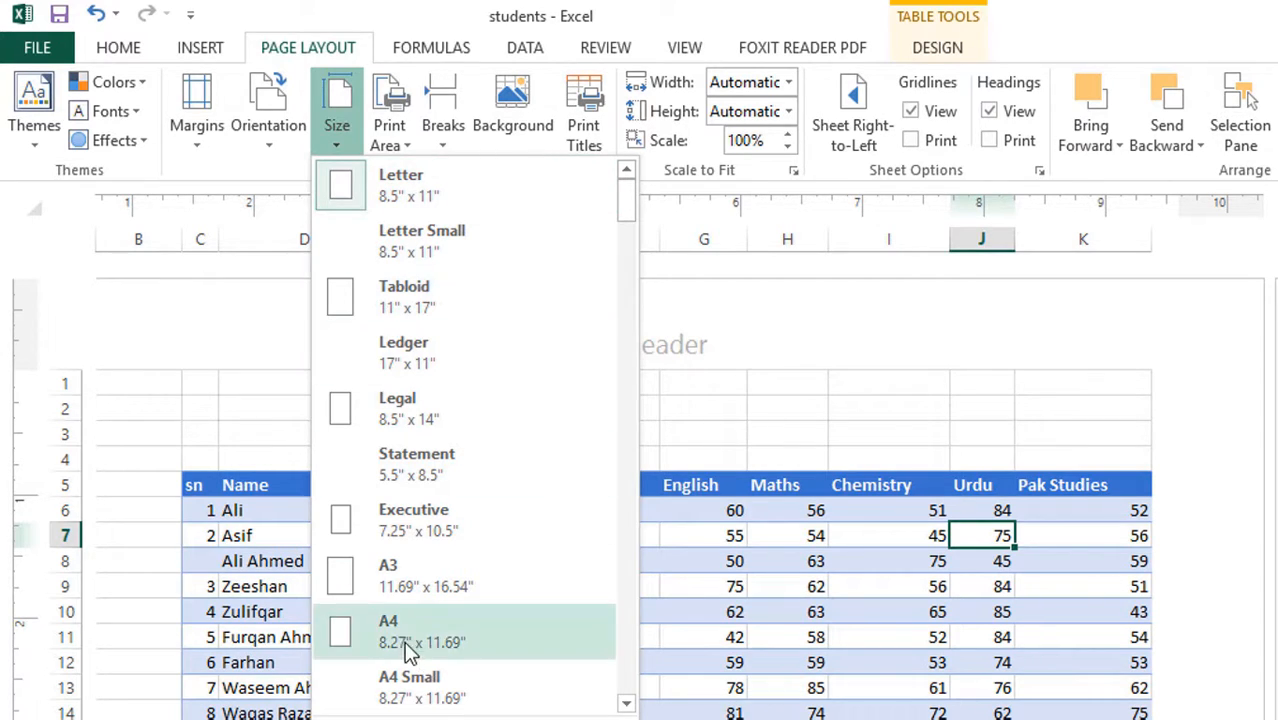
{"action": "left_click", "coordinate": [506, 638]}
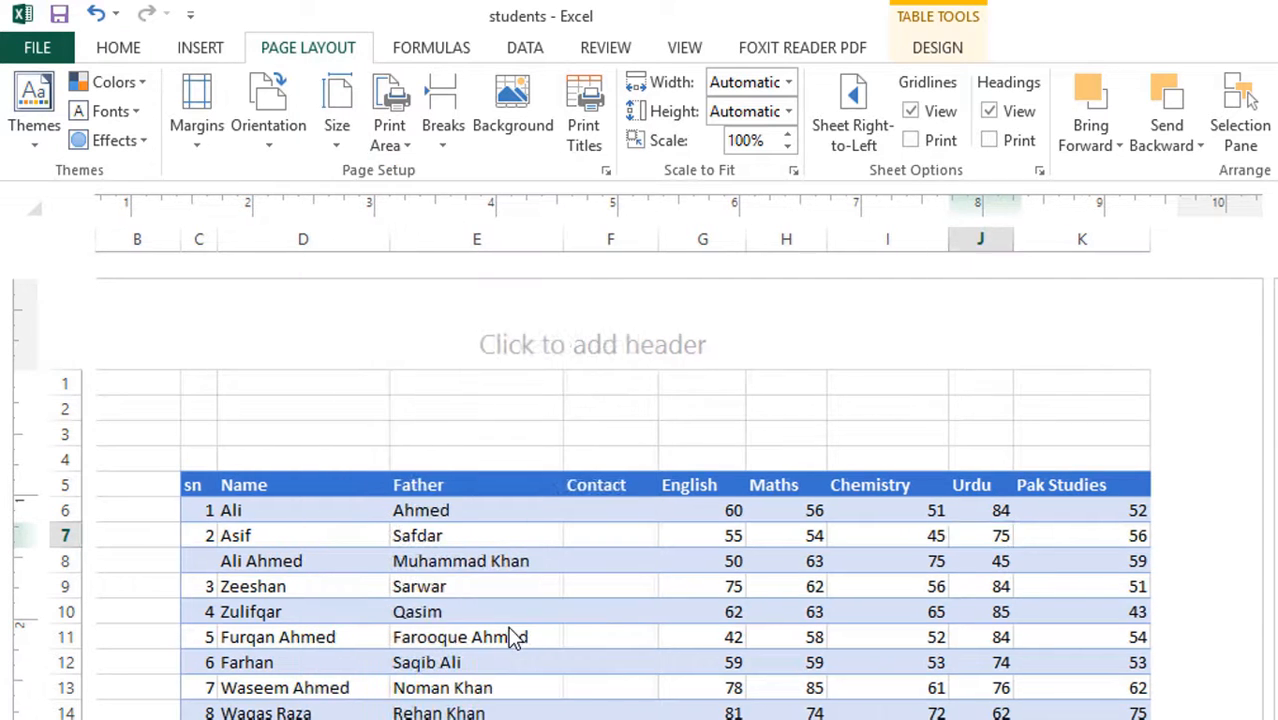
Step: Delete the empty columns A and B in front of the student table
{"action": "scroll", "coordinate": [720, 490], "scroll_direction": "down", "scroll_amount": 6}
{"action": "scroll", "coordinate": [720, 490], "scroll_direction": "up", "scroll_amount": 6}
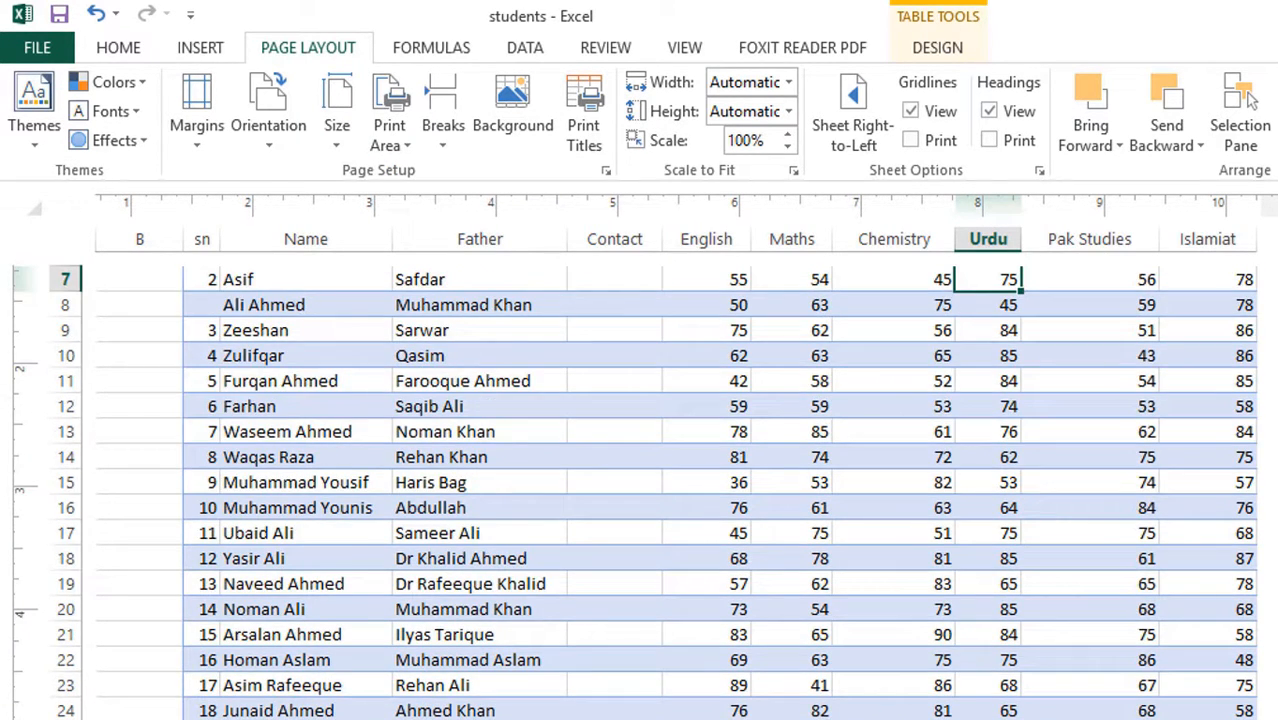
{"action": "scroll", "coordinate": [966, 573], "scroll_direction": "down", "scroll_amount": 3}
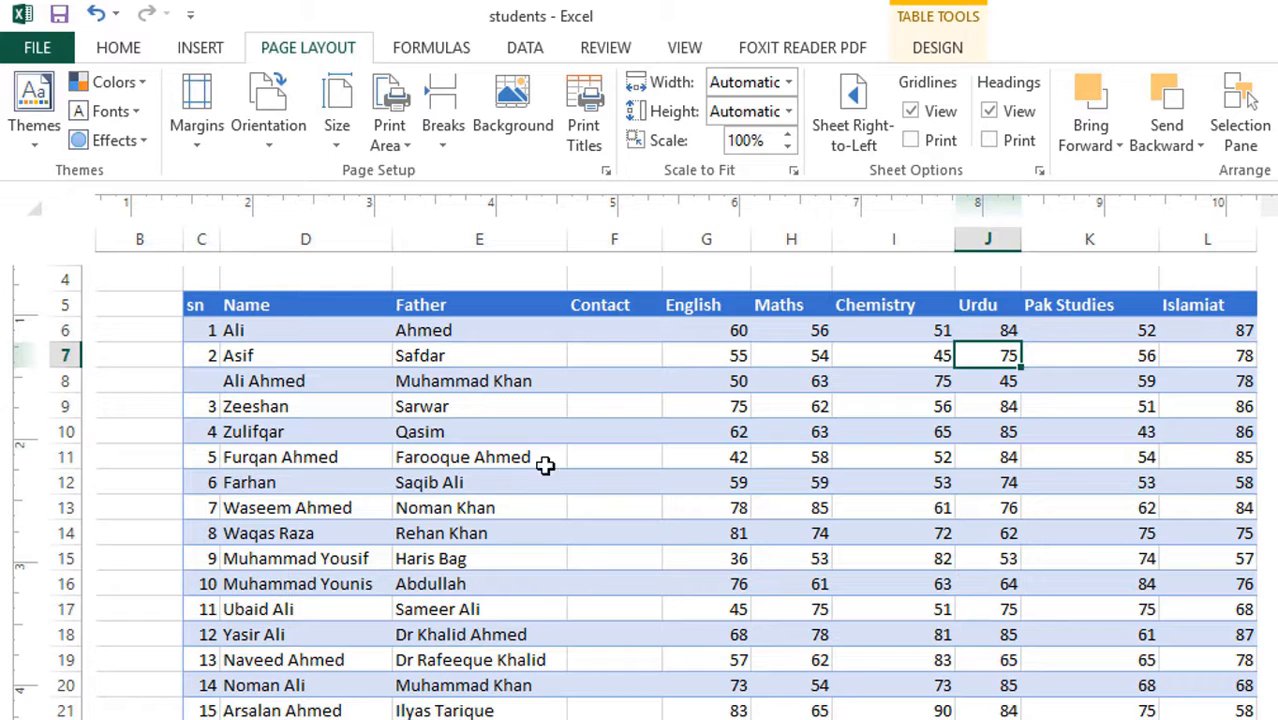
{"action": "scroll", "coordinate": [548, 465], "scroll_direction": "up", "scroll_amount": 3}
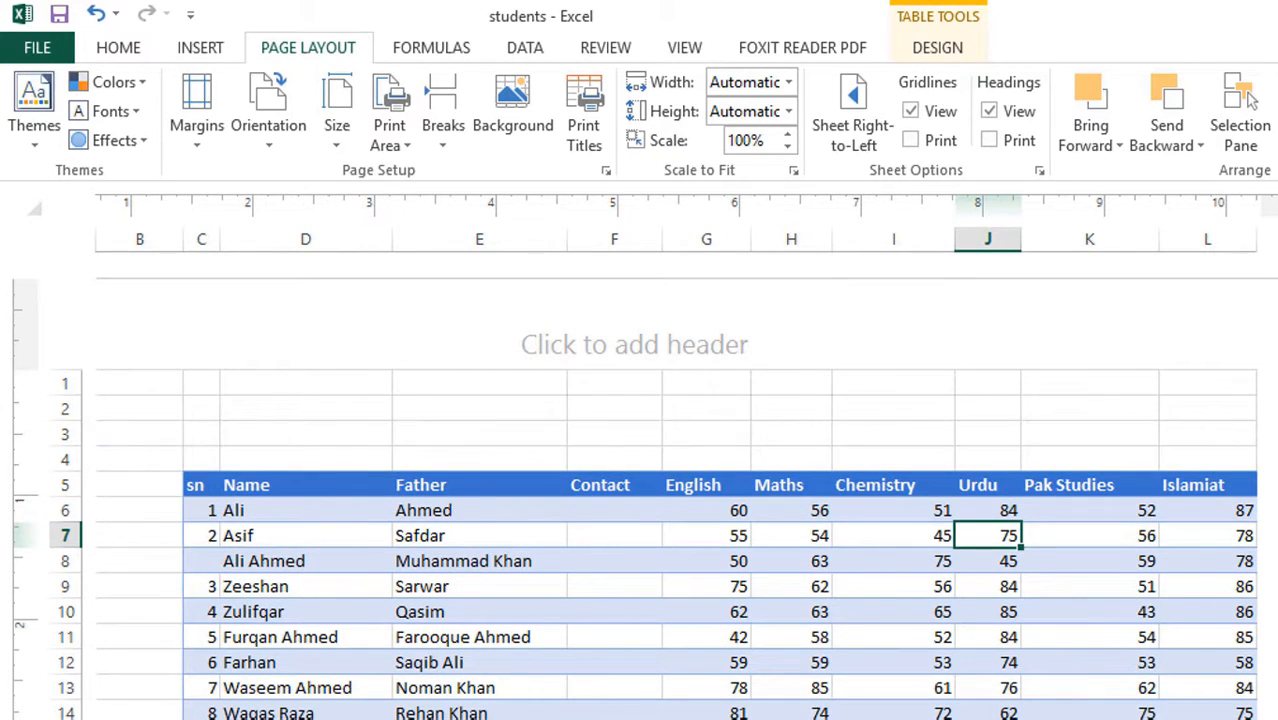
{"action": "scroll", "coordinate": [640, 540], "scroll_direction": "left", "scroll_amount": 3}
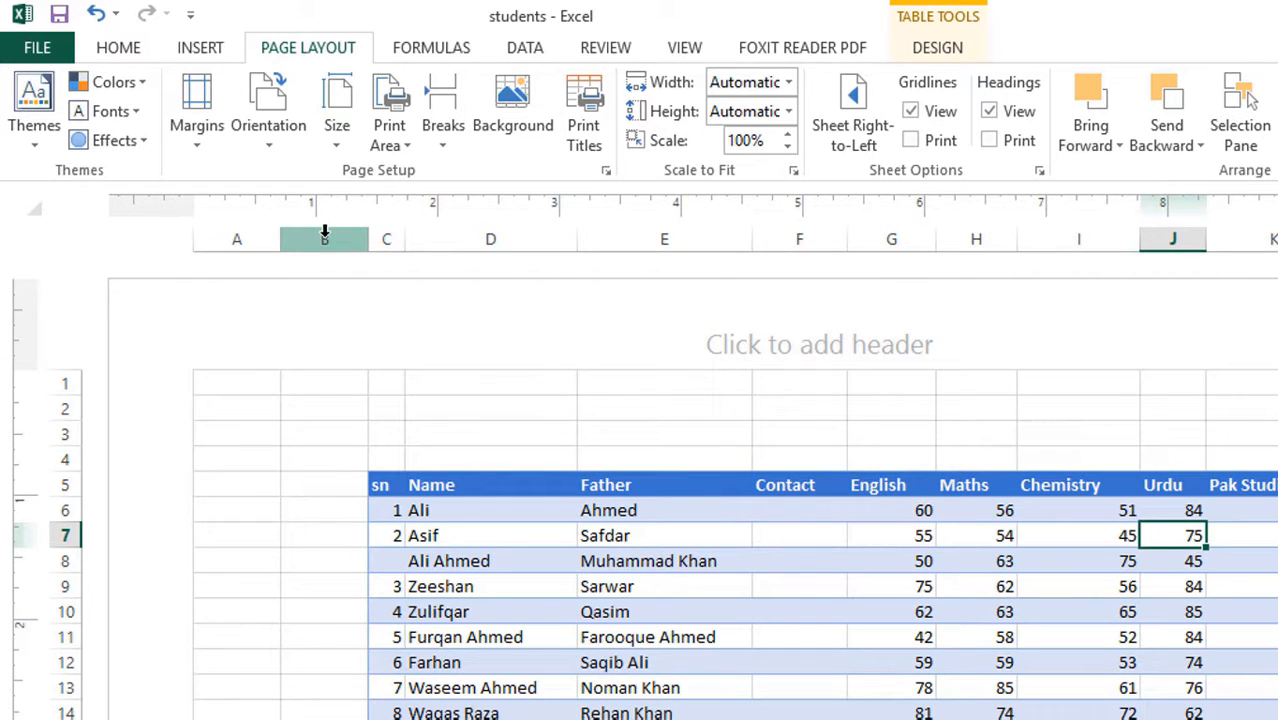
{"action": "left_click_drag", "start_coordinate": [330, 239], "coordinate": [228, 239]}
{"action": "right_click", "coordinate": [228, 239]}
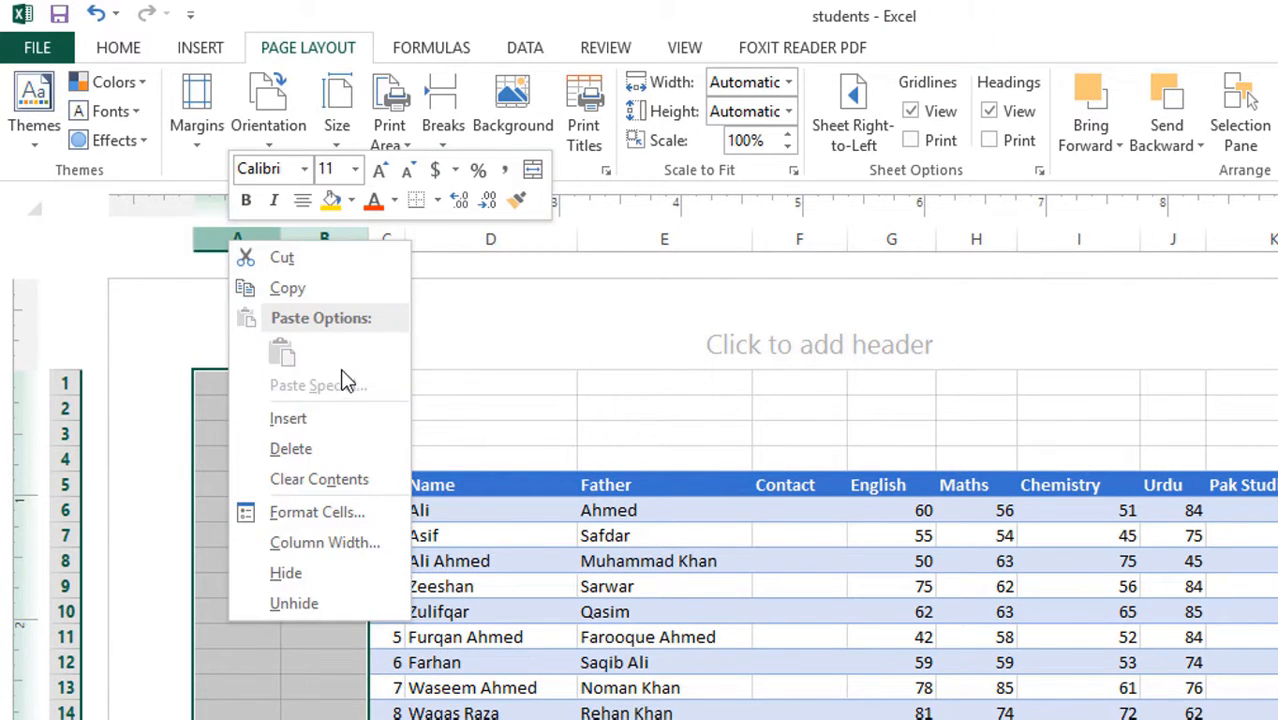
{"action": "left_click", "coordinate": [348, 456]}
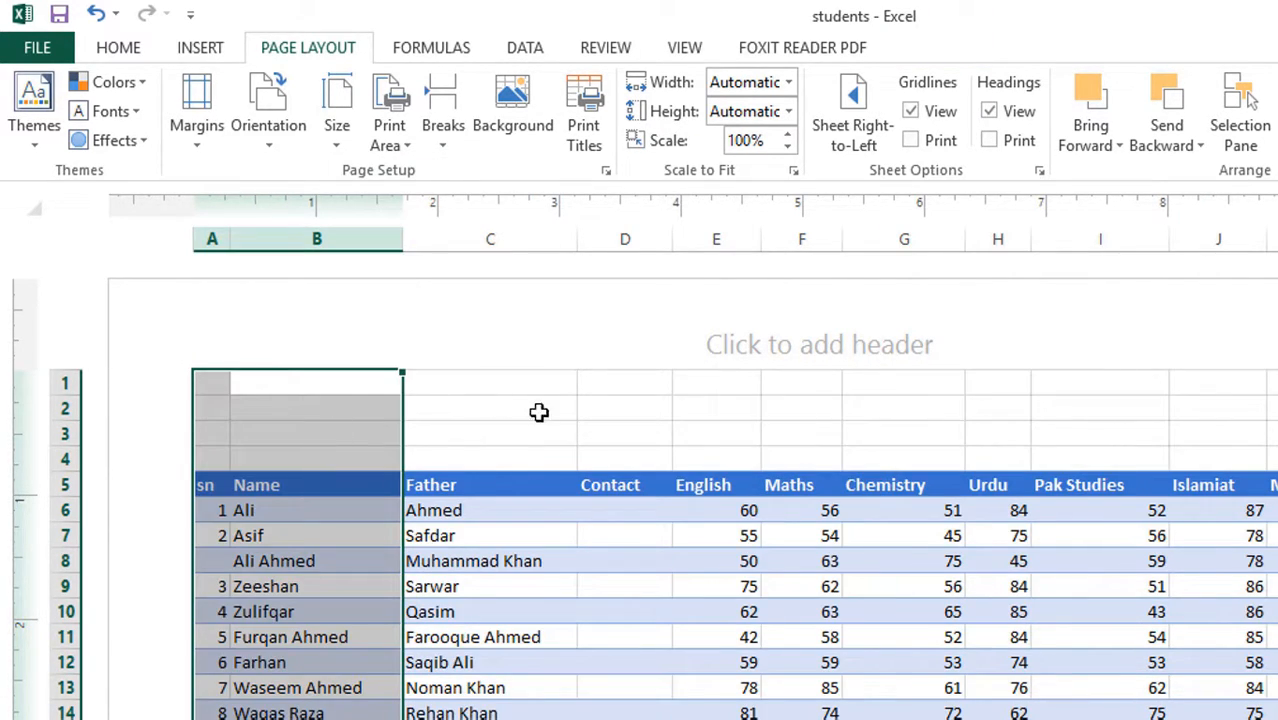
Step: Delete the empty rows 1 to 4 above the table's header row
{"action": "left_click", "coordinate": [539, 413]}
{"action": "left_click_drag", "start_coordinate": [48, 383], "coordinate": [57, 448]}
{"action": "right_click", "coordinate": [60, 380]}
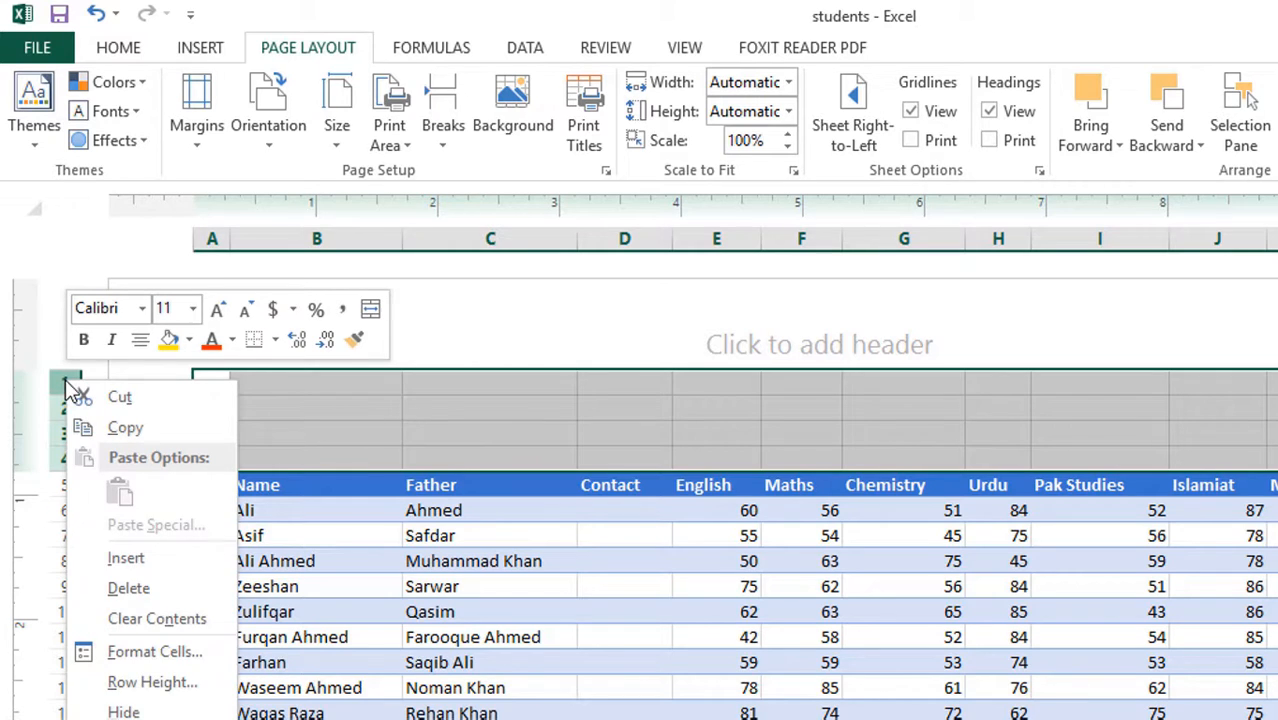
{"action": "left_click", "coordinate": [130, 586]}
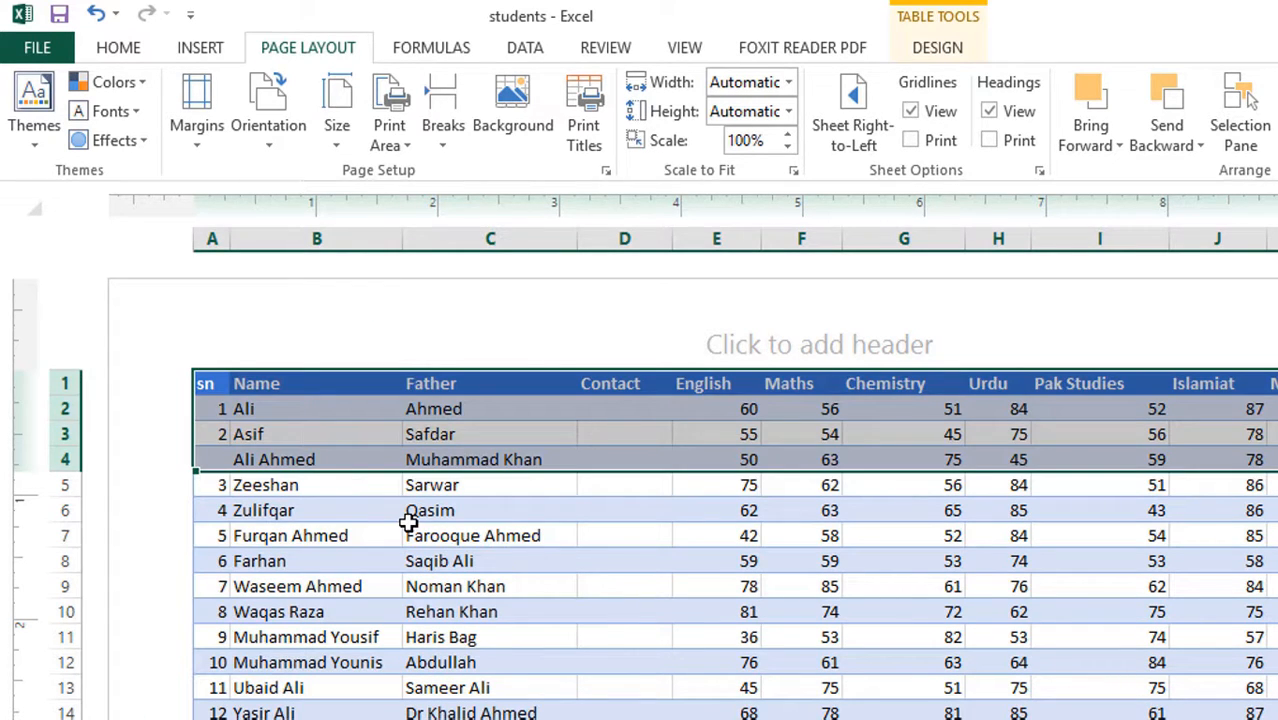
Step: Apply the Narrow page margins to the sheet, with 0.25" left and right and 0.75" top and bottom
{"action": "left_click", "coordinate": [801, 611]}
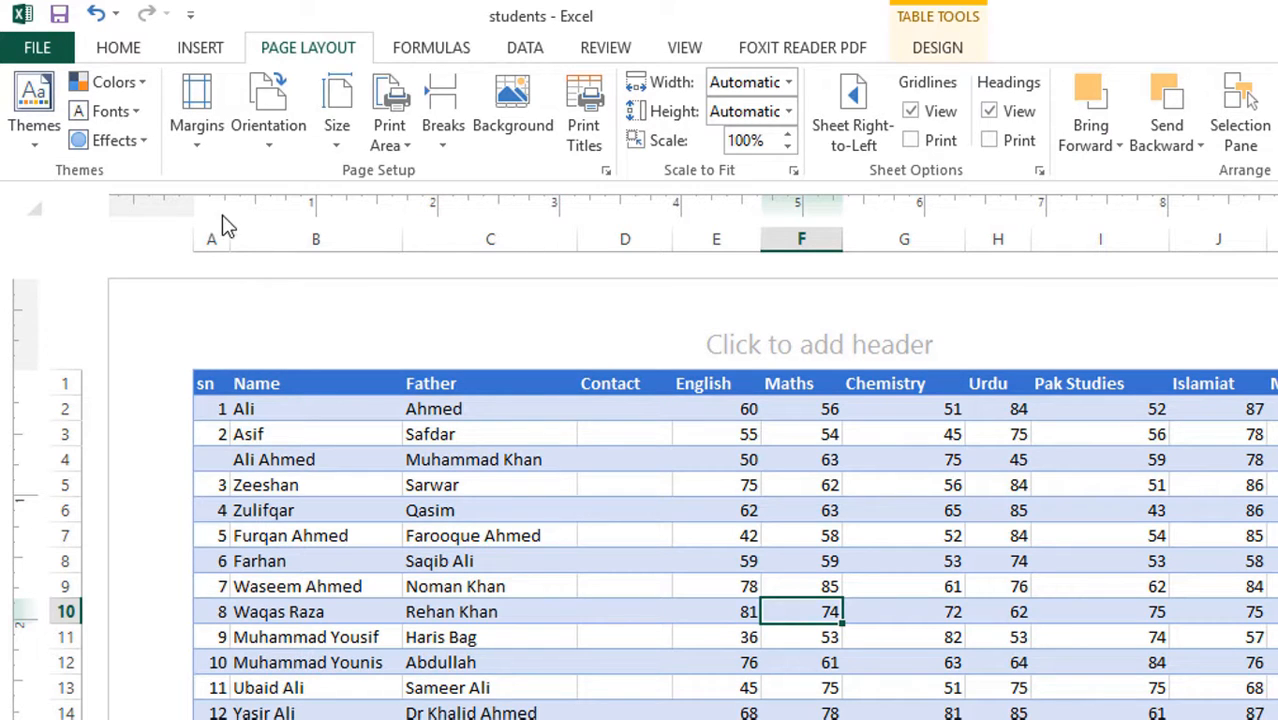
{"action": "left_click", "coordinate": [188, 150]}
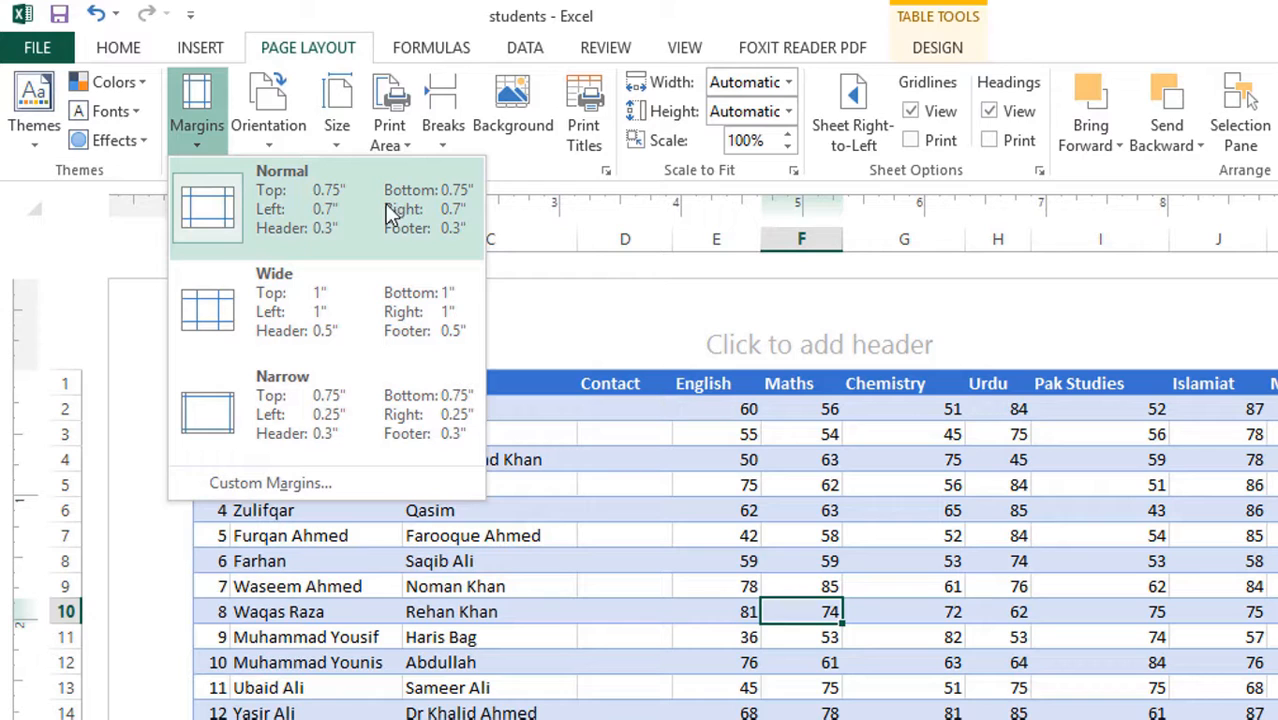
{"action": "left_click", "coordinate": [353, 414]}
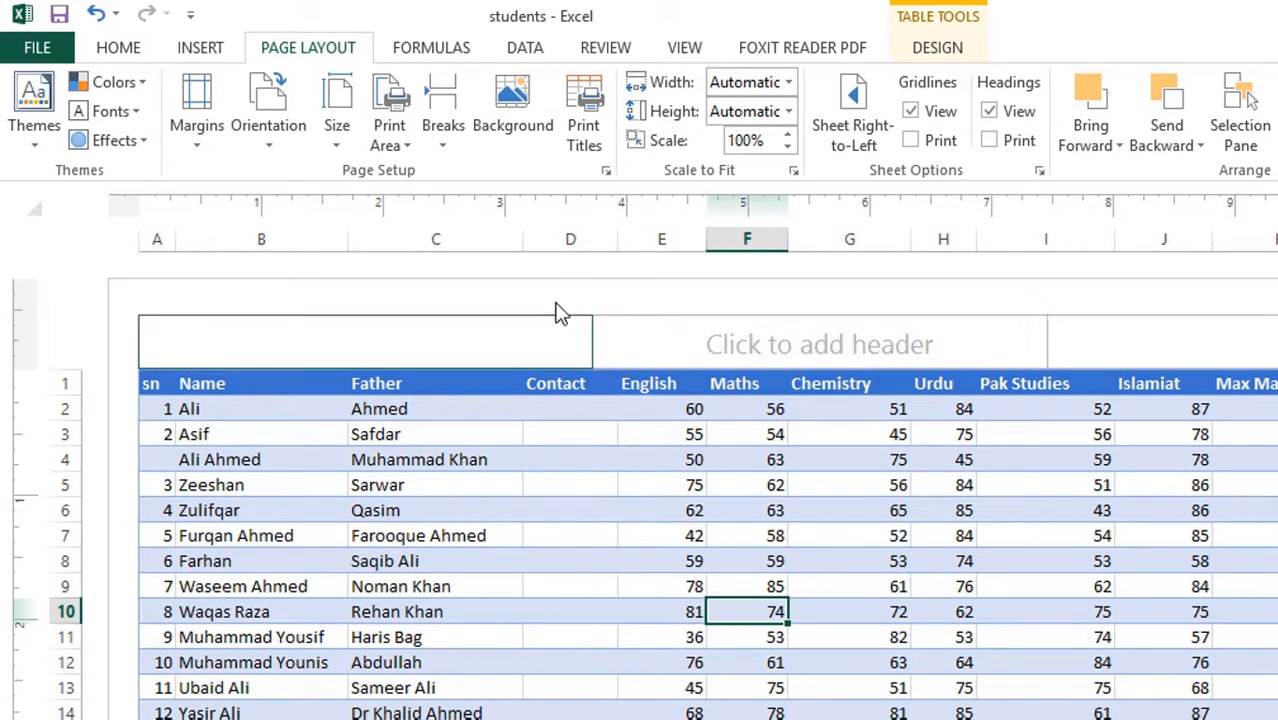
Step: Try deleting the empty Contact column D, and undo the deletion
{"action": "left_click", "coordinate": [570, 238]}
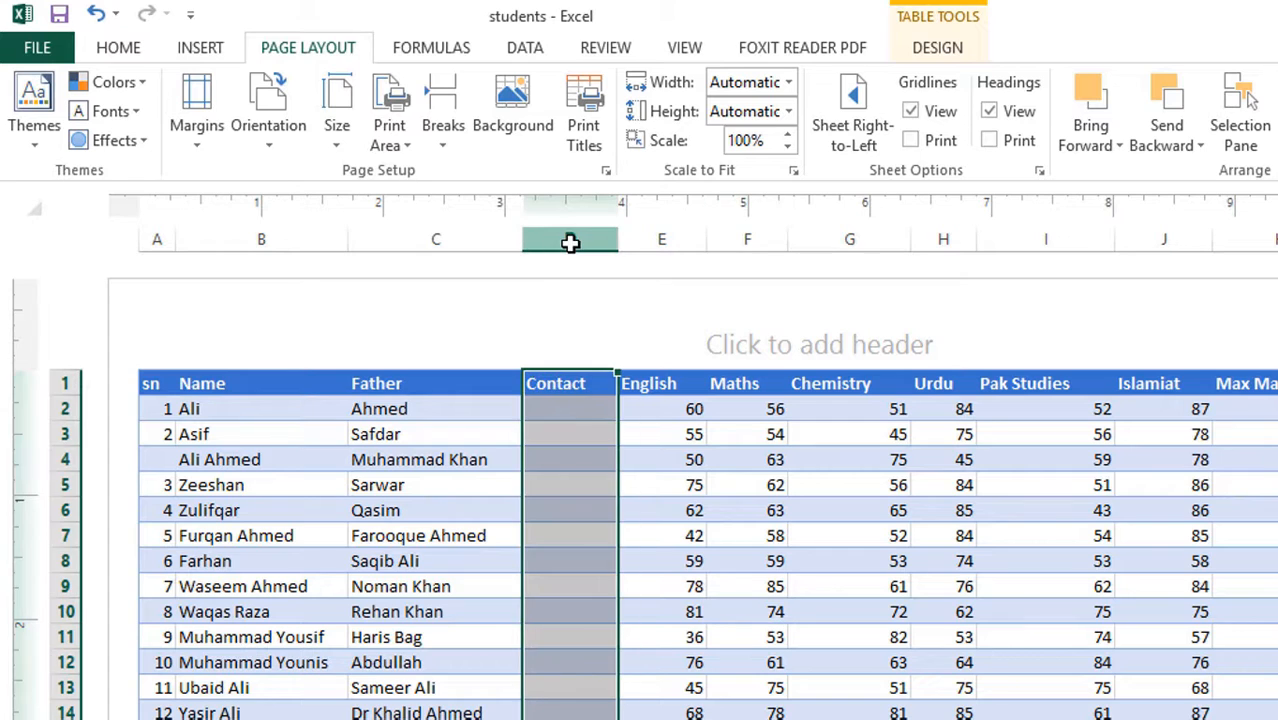
{"action": "right_click", "coordinate": [570, 243]}
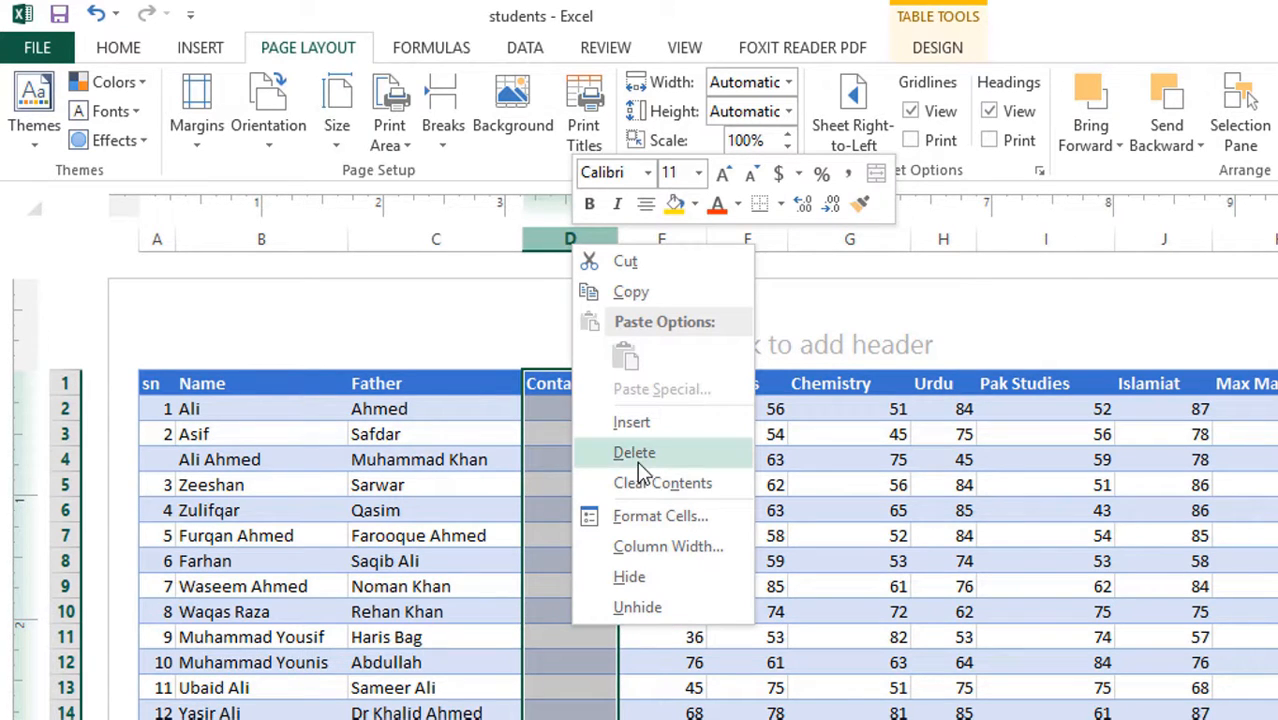
{"action": "key", "text": "Escape"}
{"action": "left_click", "coordinate": [1067, 505]}
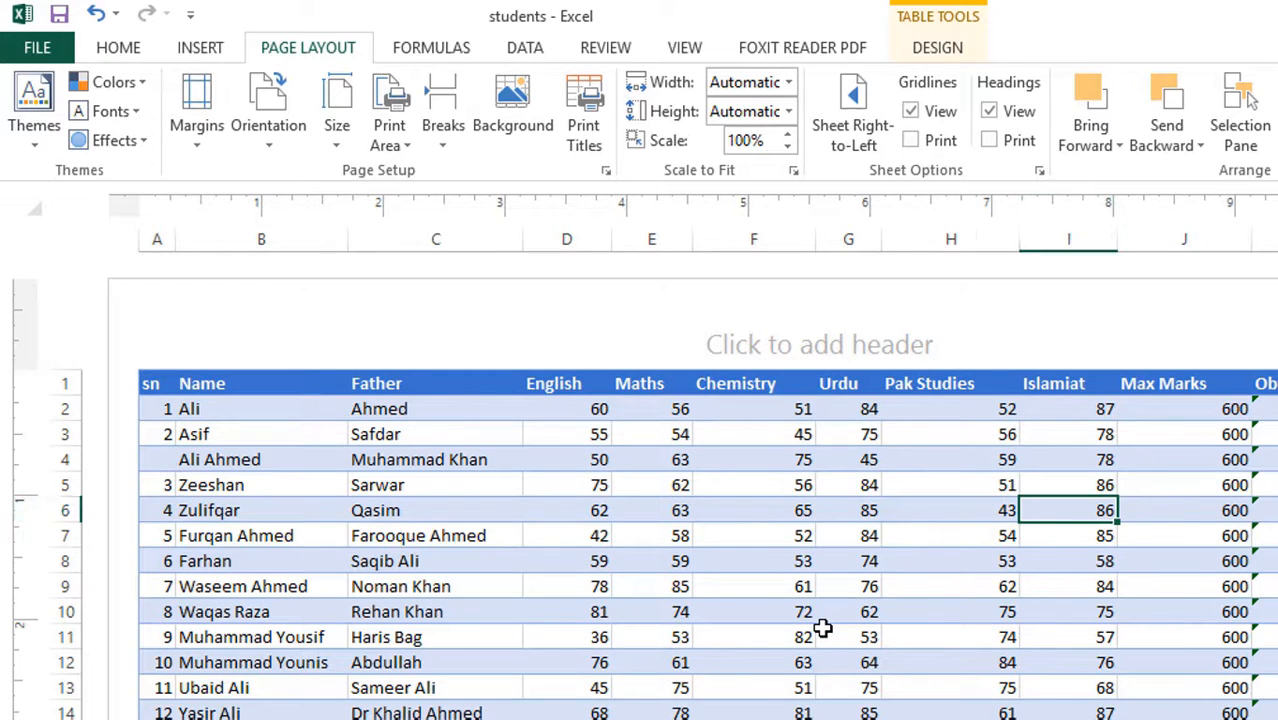
{"action": "key", "text": "ctrl+z"}
Step: AutoFit the Chemistry column, and AutoFit the widths of all columns on the sheet
{"action": "left_click", "coordinate": [868, 266]}
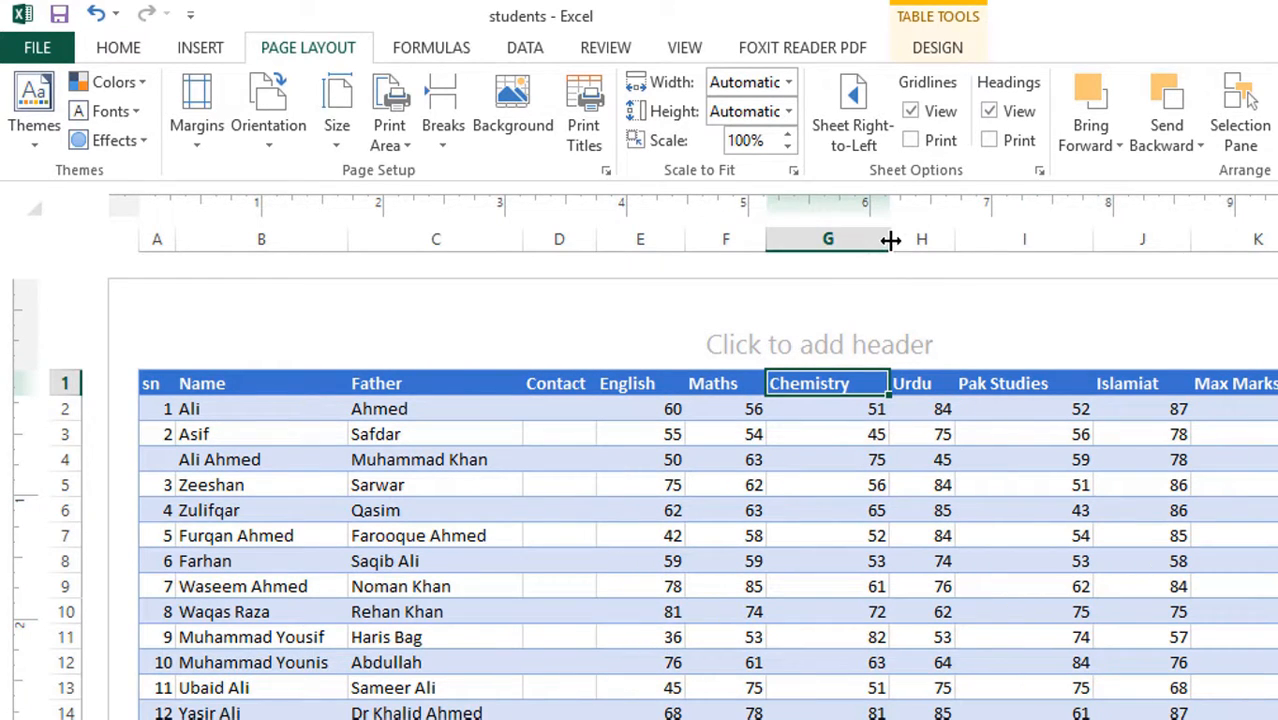
{"action": "double_click", "coordinate": [890, 240]}
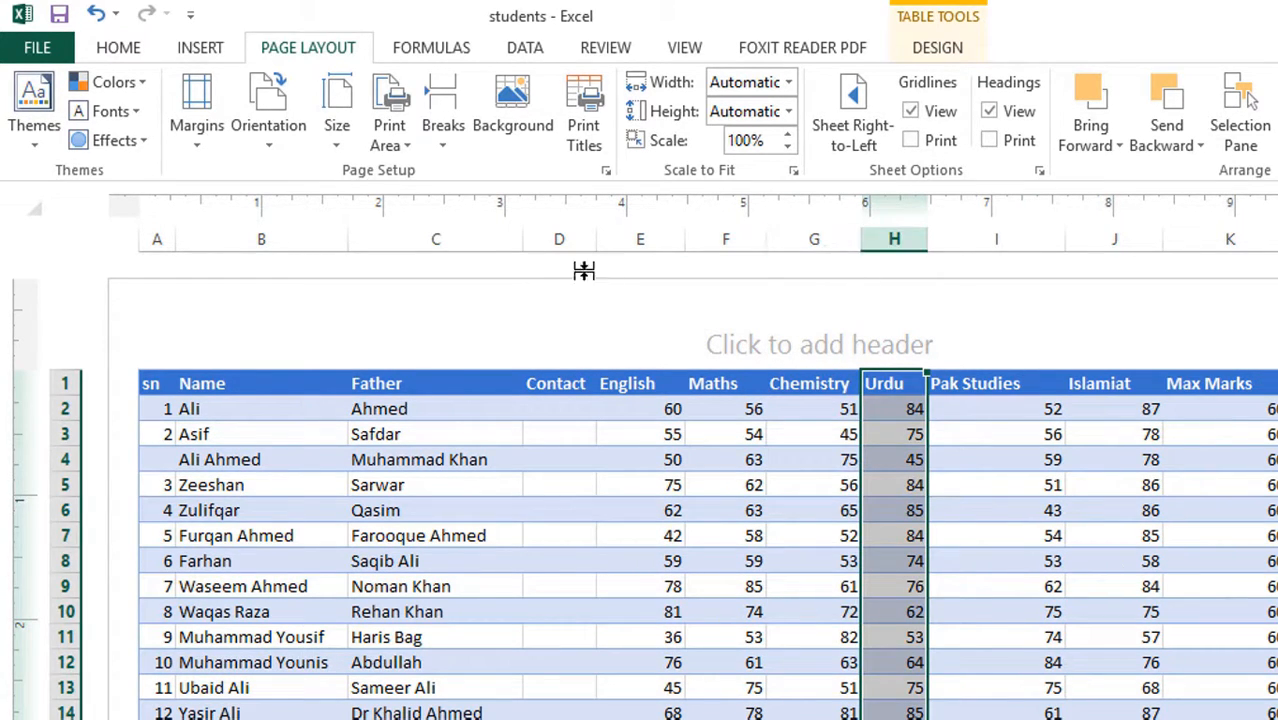
{"action": "left_click", "coordinate": [25, 210]}
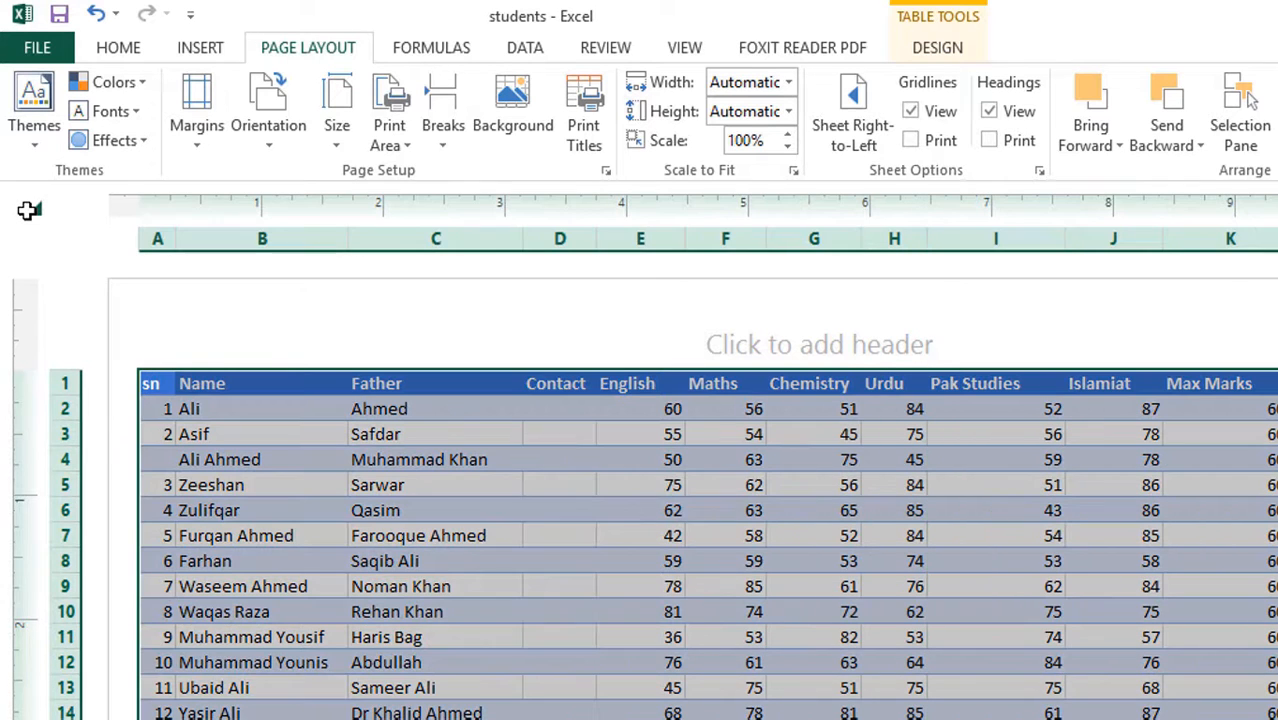
{"action": "double_click", "coordinate": [860, 237]}
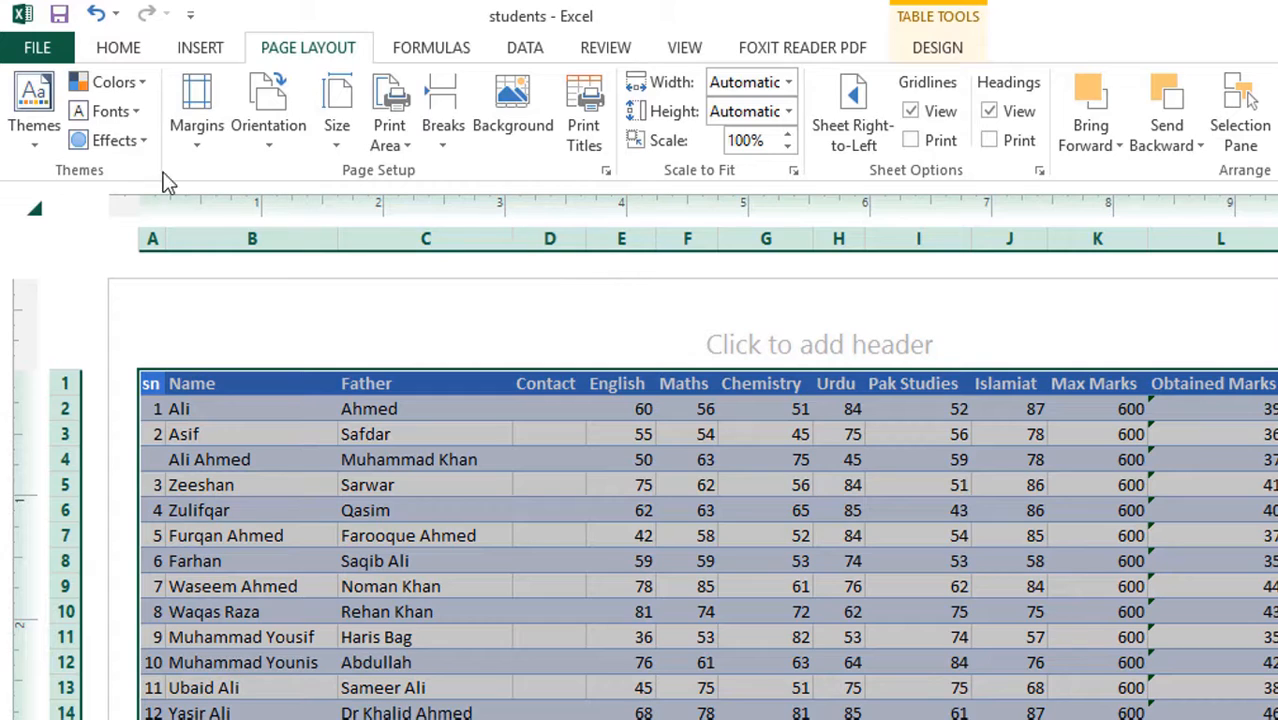
{"action": "left_click", "coordinate": [1110, 608]}
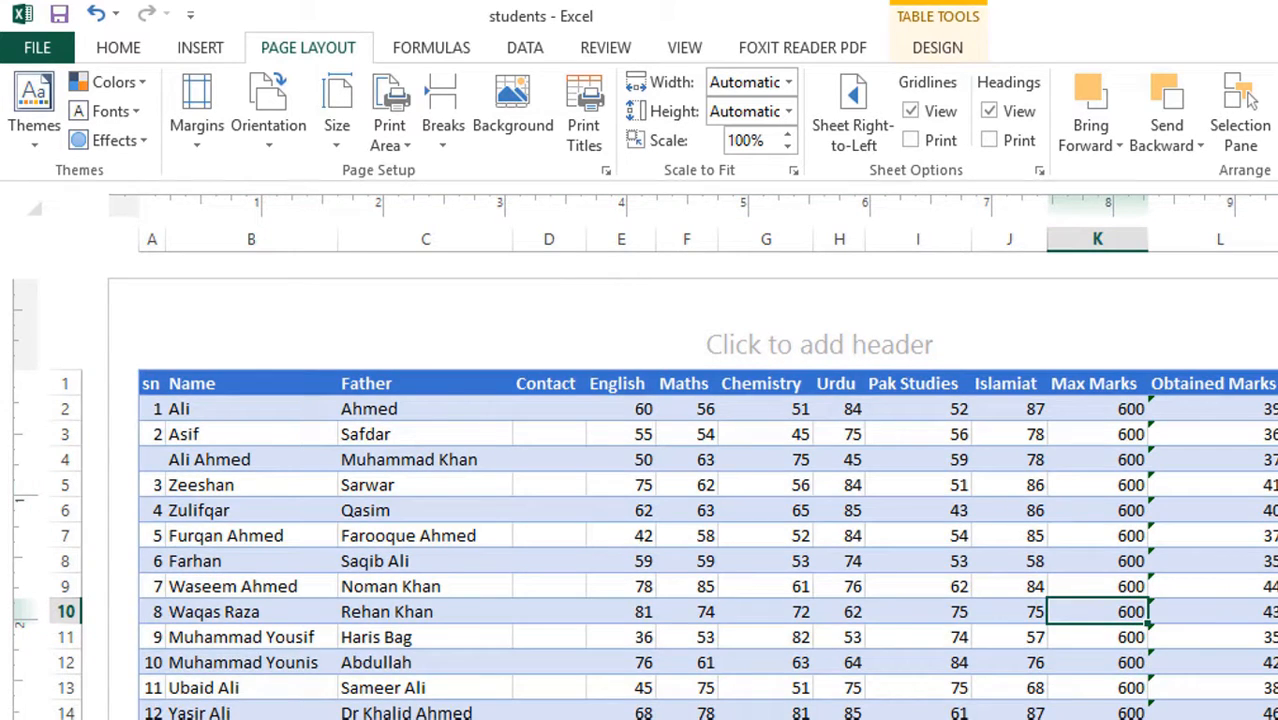
Step: Examine how the resized table sits on the page, down to the last student row and the Percentage column
{"action": "scroll", "coordinate": [1212, 688], "scroll_direction": "down", "scroll_amount": 5}
{"action": "scroll", "coordinate": [1240, 692], "scroll_direction": "up", "scroll_amount": 5}
{"action": "scroll", "coordinate": [1260, 696], "scroll_direction": "down", "scroll_amount": 5}
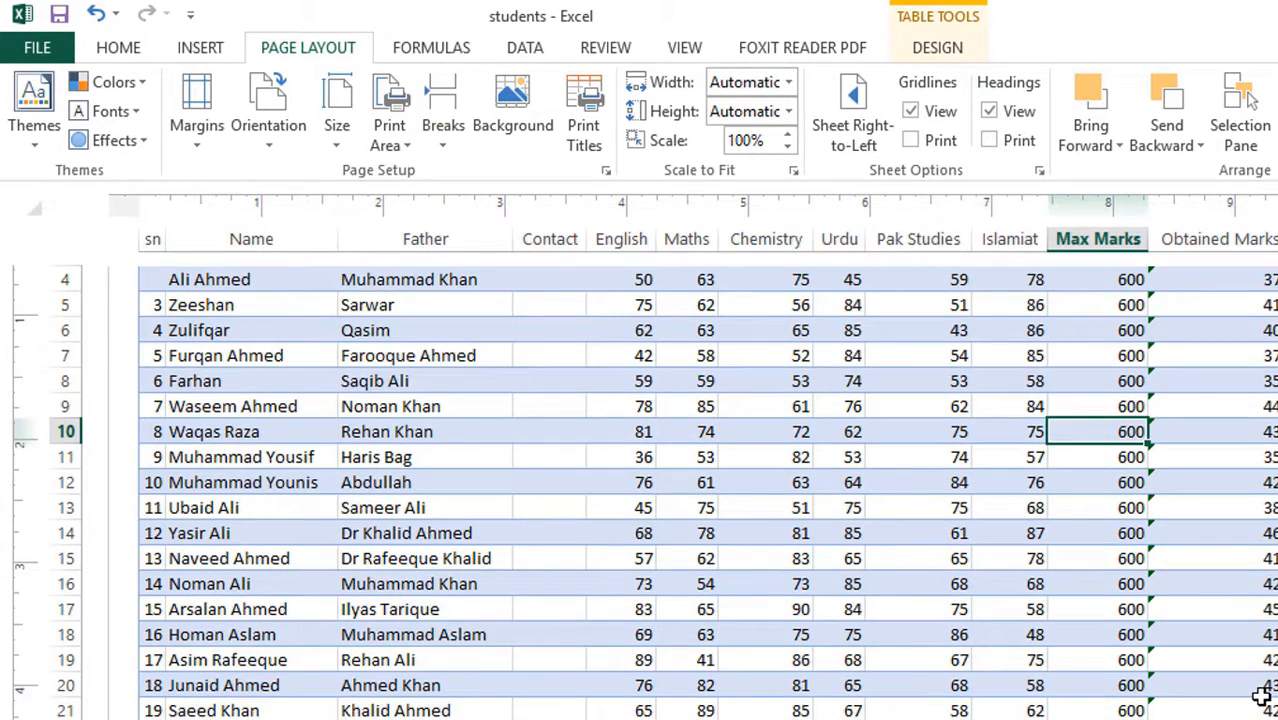
{"action": "scroll", "coordinate": [1260, 696], "scroll_direction": "up", "scroll_amount": 5}
{"action": "scroll", "coordinate": [1258, 694], "scroll_direction": "down", "scroll_amount": 5}
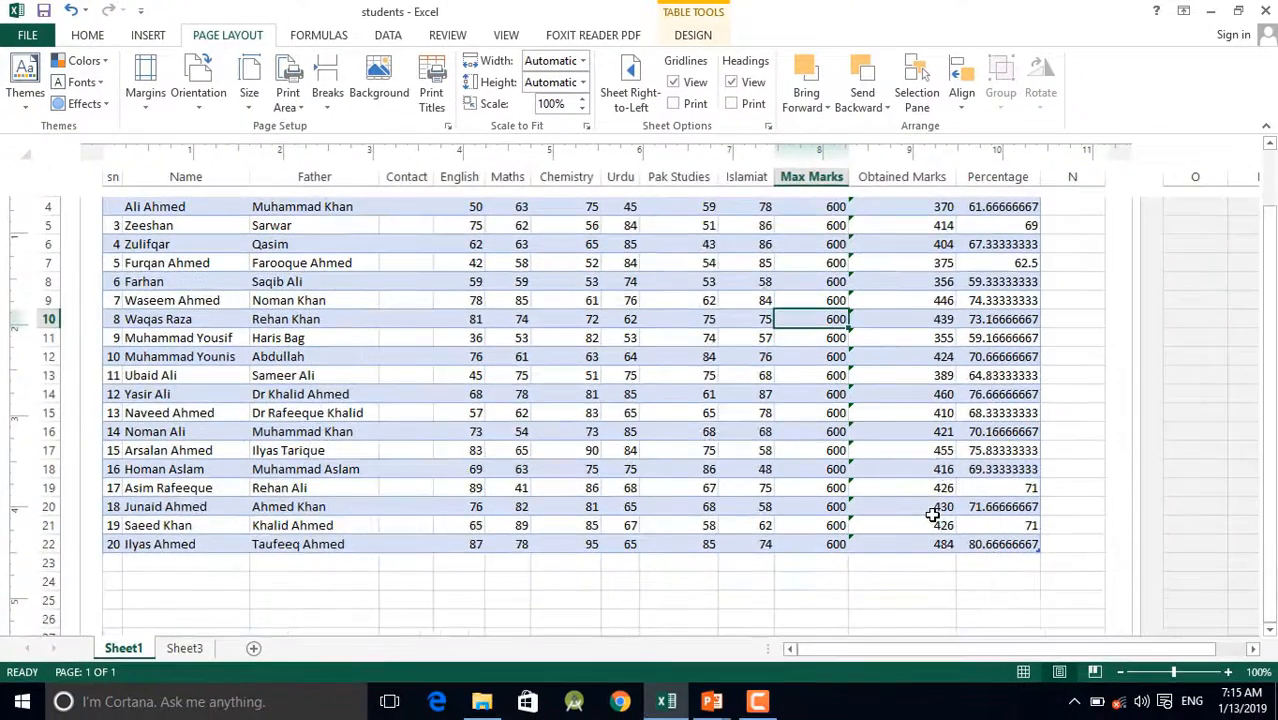
{"action": "scroll", "coordinate": [1056, 584], "scroll_direction": "up", "scroll_amount": 3}
{"action": "scroll", "coordinate": [932, 514], "scroll_direction": "down", "scroll_amount": 3}
{"action": "scroll", "coordinate": [950, 468], "scroll_direction": "up", "scroll_amount": 3}
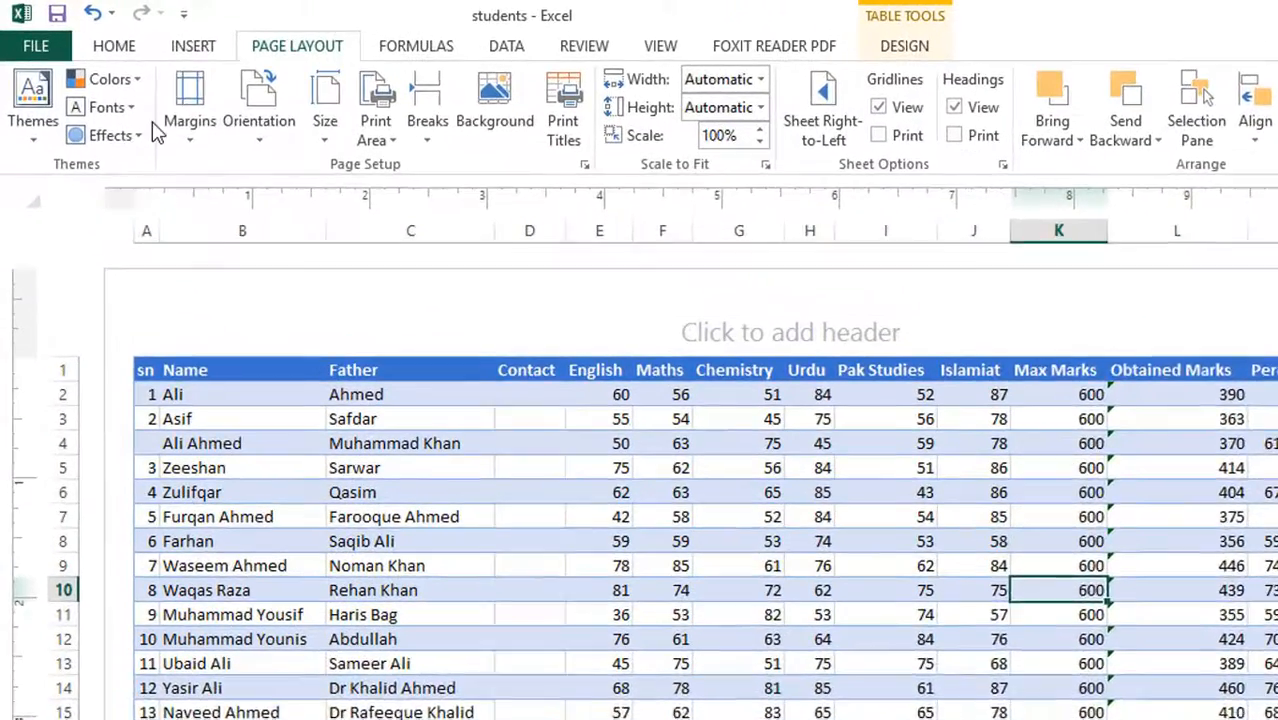
Step: Try the Normal page margins on the sheet, and return to the Narrow preset
{"action": "left_click", "coordinate": [186, 140]}
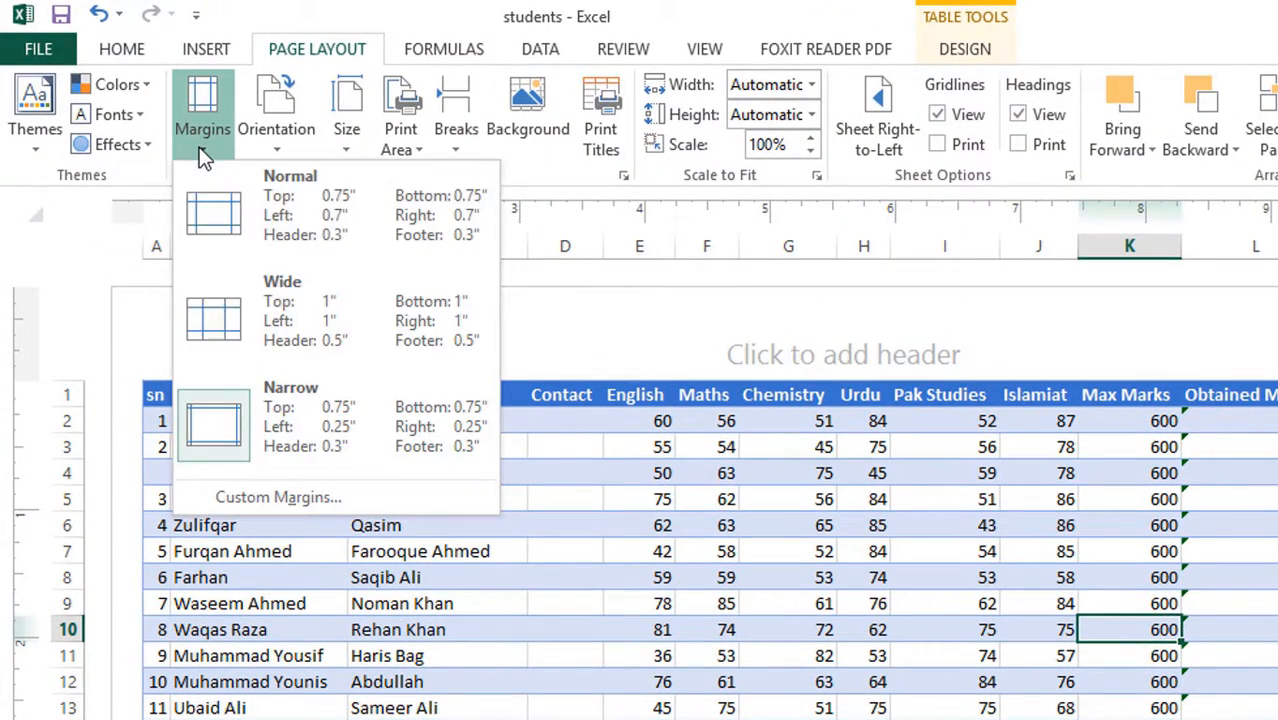
{"action": "left_click", "coordinate": [337, 214]}
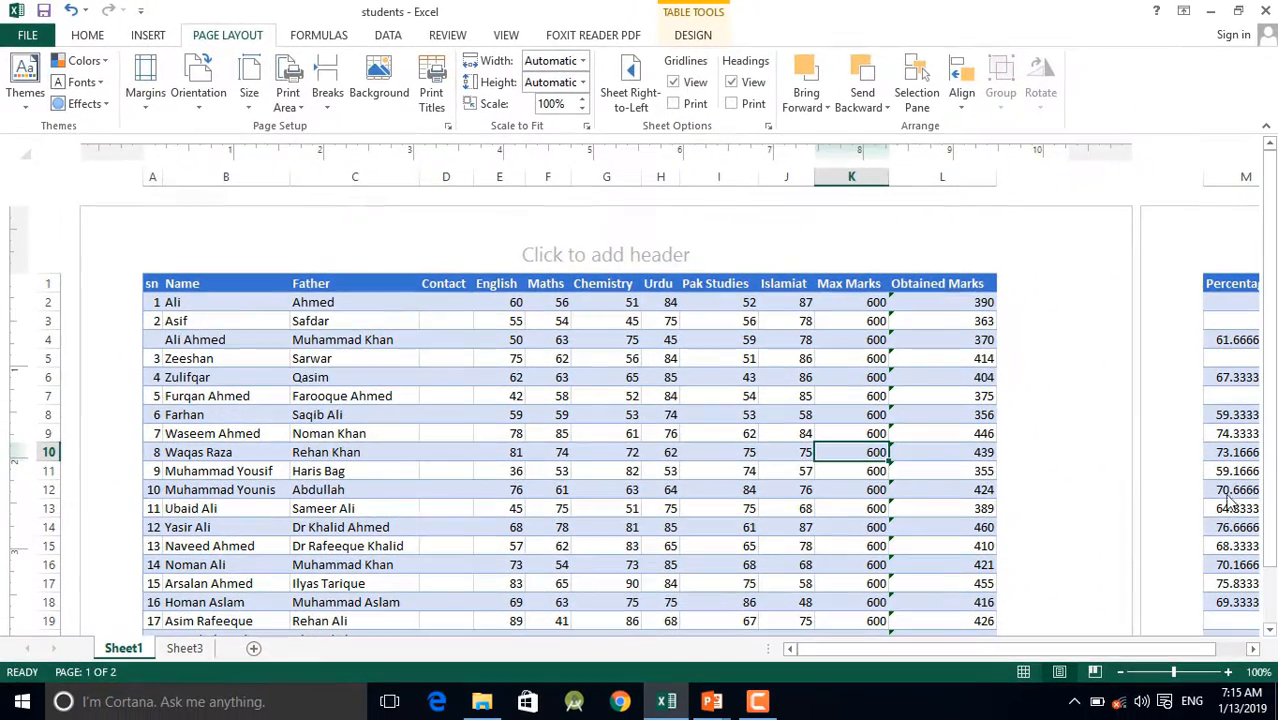
{"action": "left_click", "coordinate": [153, 103]}
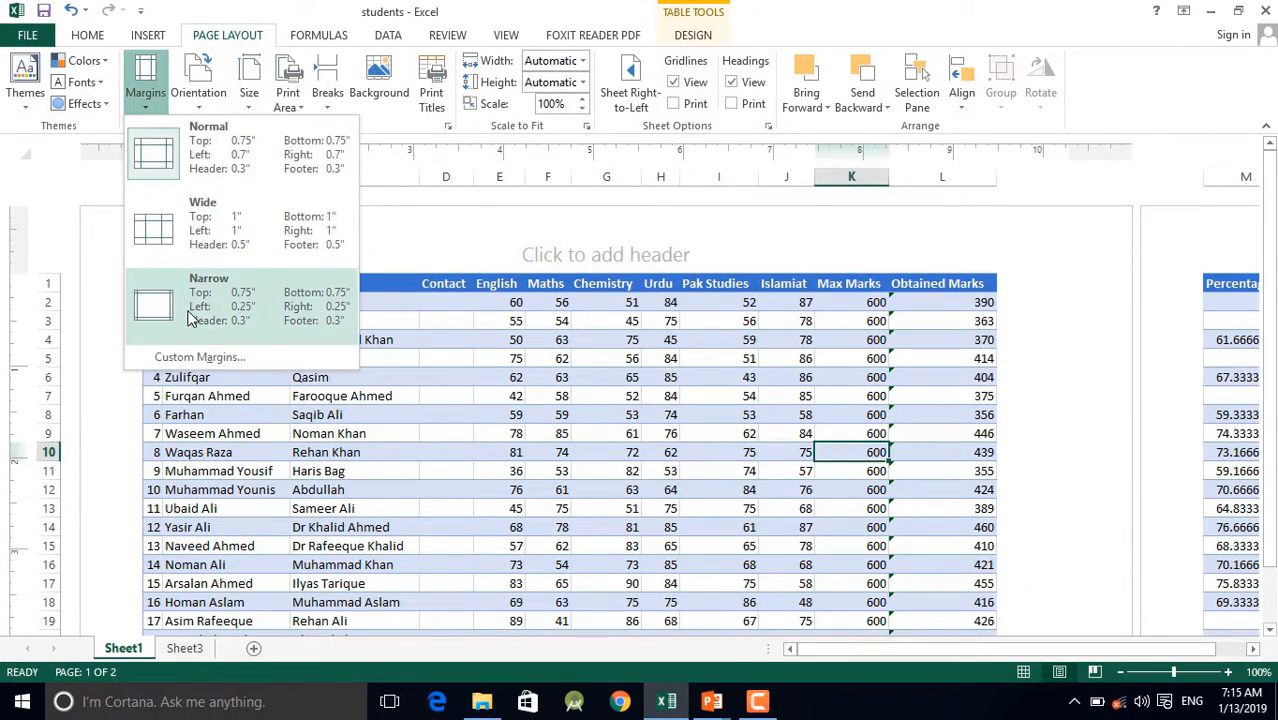
{"action": "left_click", "coordinate": [190, 318]}
Step: Apply custom page margins with left and right both set to 0.5
{"action": "left_click", "coordinate": [143, 103]}
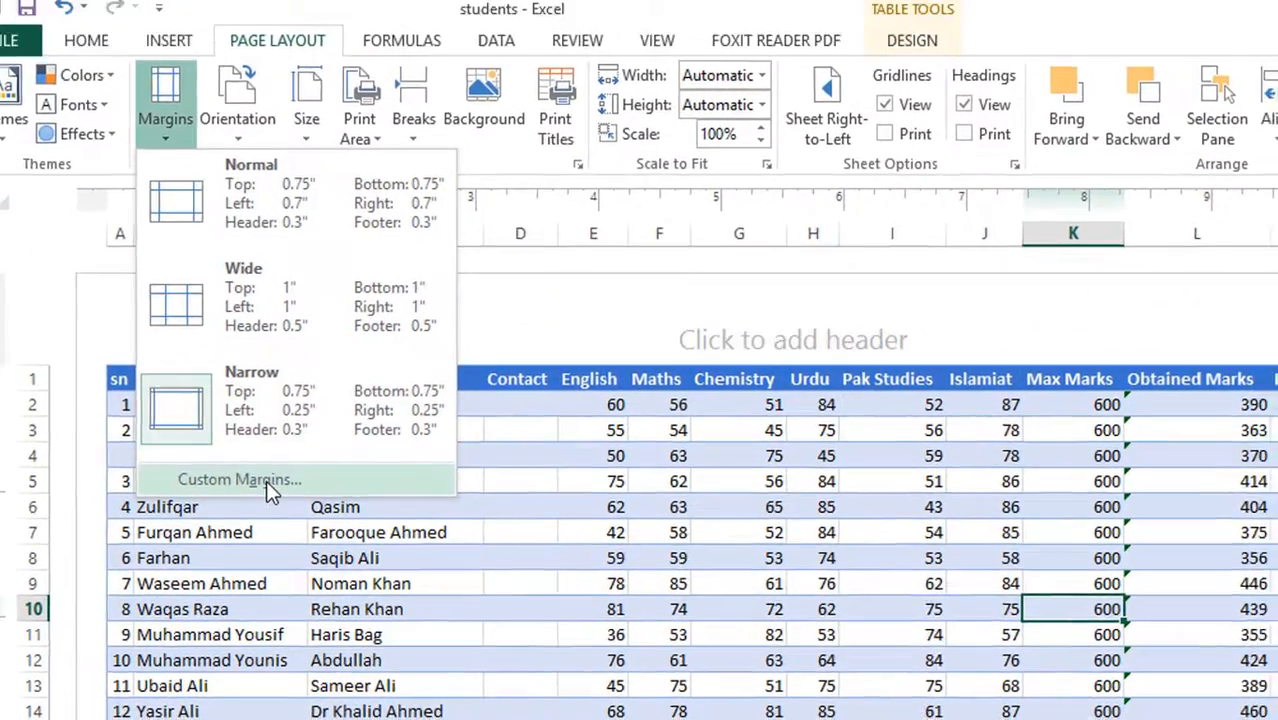
{"action": "left_click", "coordinate": [290, 480]}
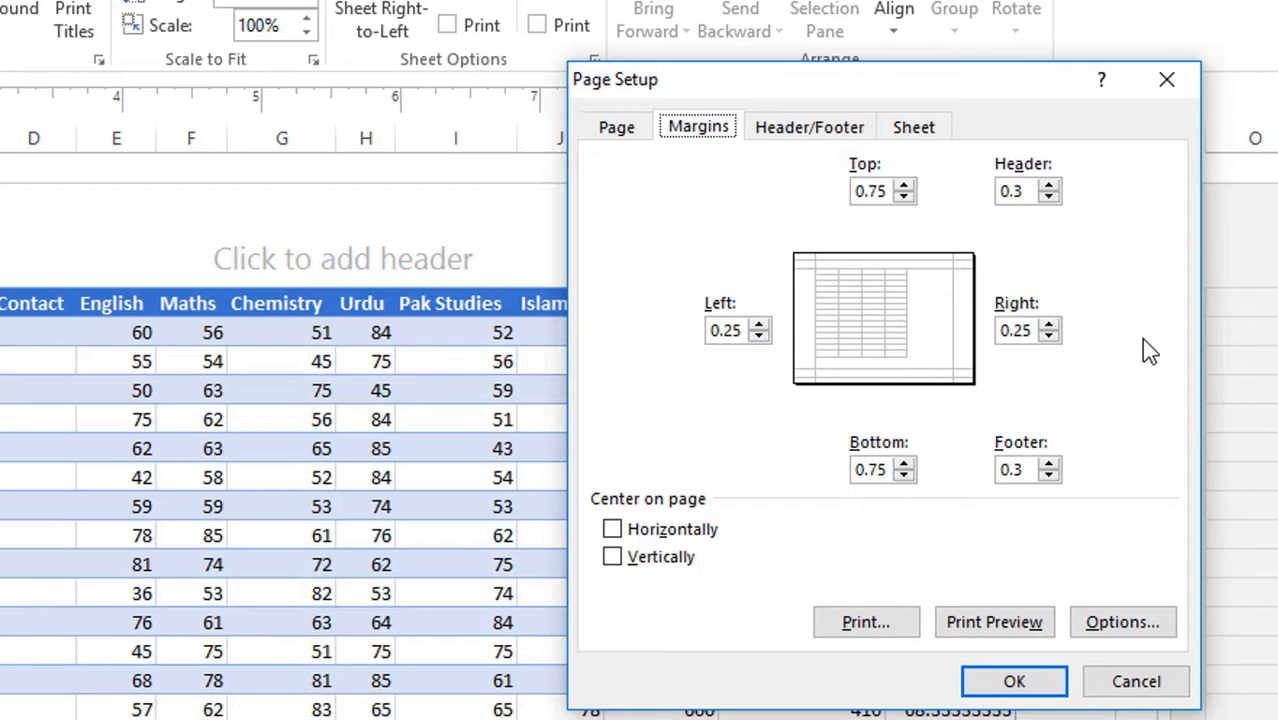
{"action": "left_click", "coordinate": [759, 325]}
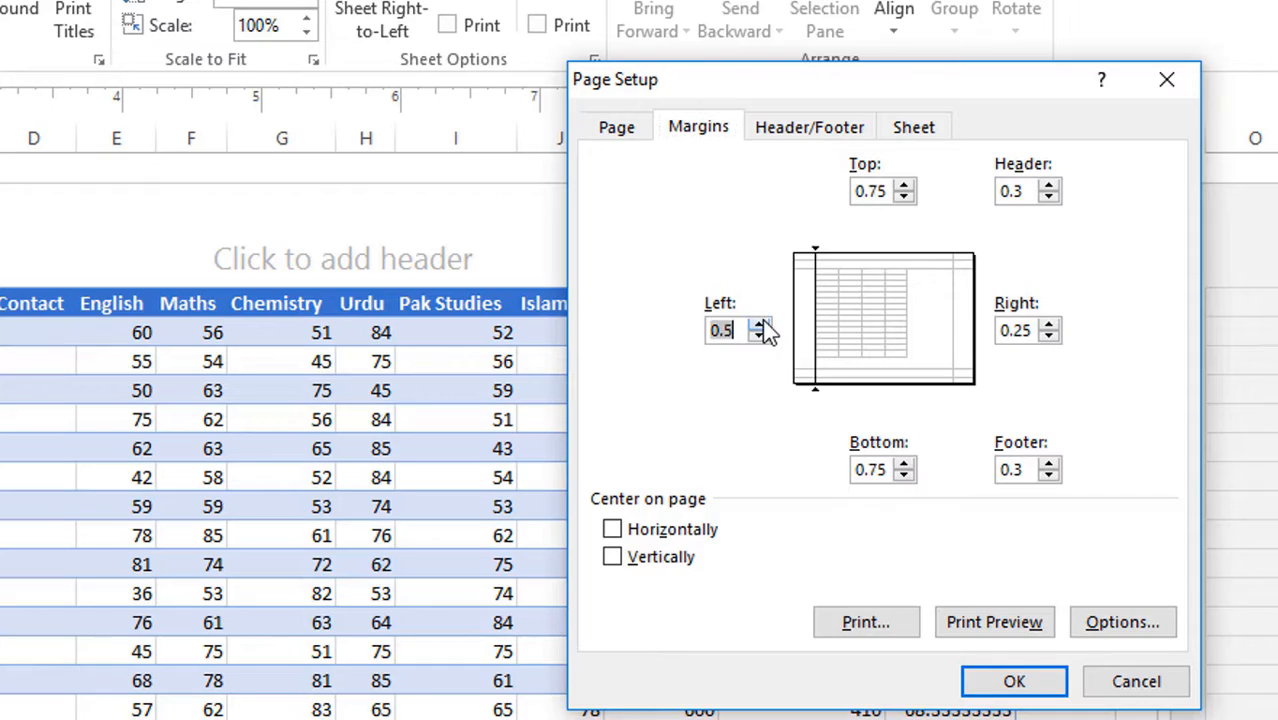
{"action": "left_click", "coordinate": [1053, 324]}
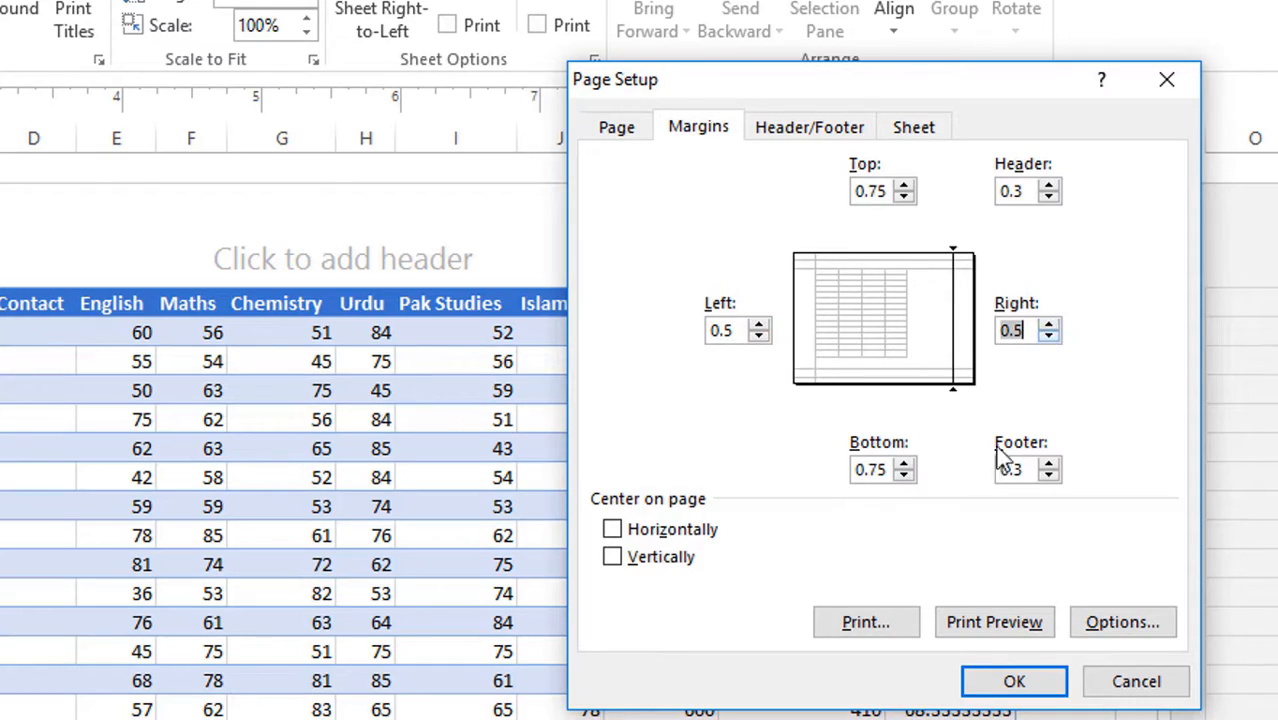
{"action": "left_click", "coordinate": [1014, 682]}
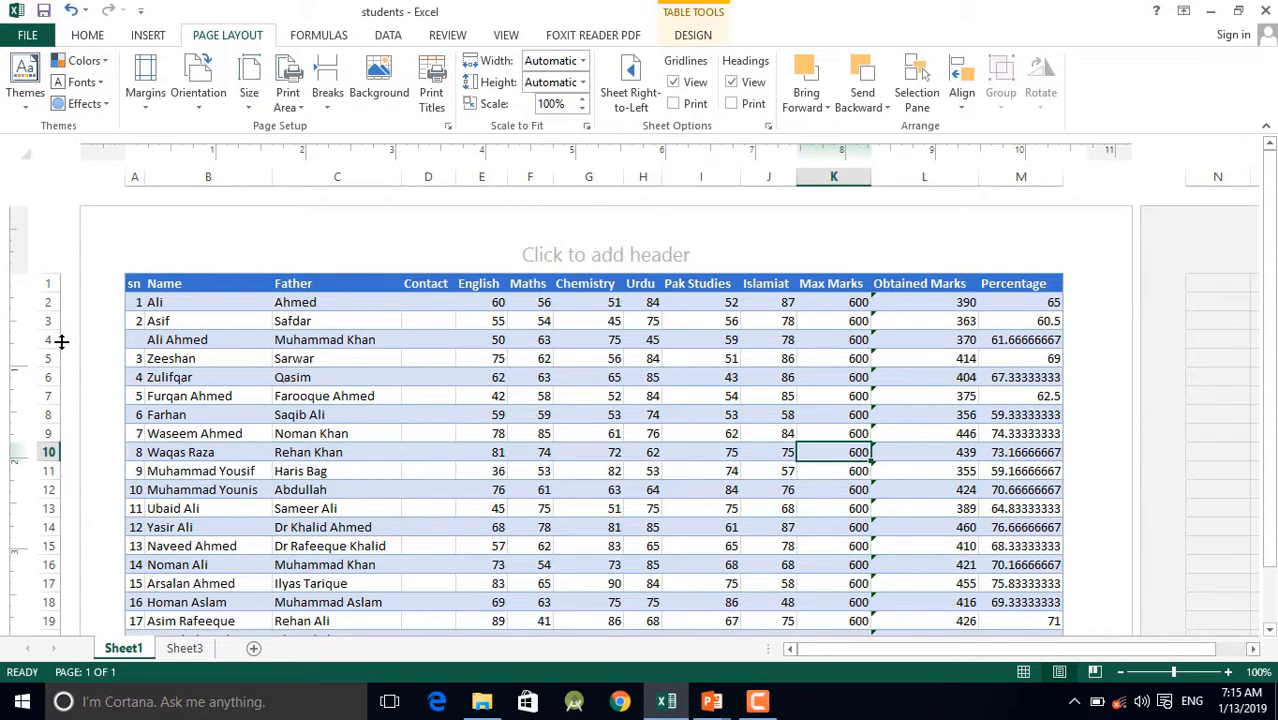
Step: Check how the entire table fits the page under the custom margins, from the header row to the last record
{"action": "scroll", "coordinate": [1035, 585], "scroll_direction": "down", "scroll_amount": 3}
{"action": "scroll", "coordinate": [1059, 578], "scroll_direction": "up", "scroll_amount": 4}
{"action": "scroll", "coordinate": [1059, 578], "scroll_direction": "down", "scroll_amount": 4}
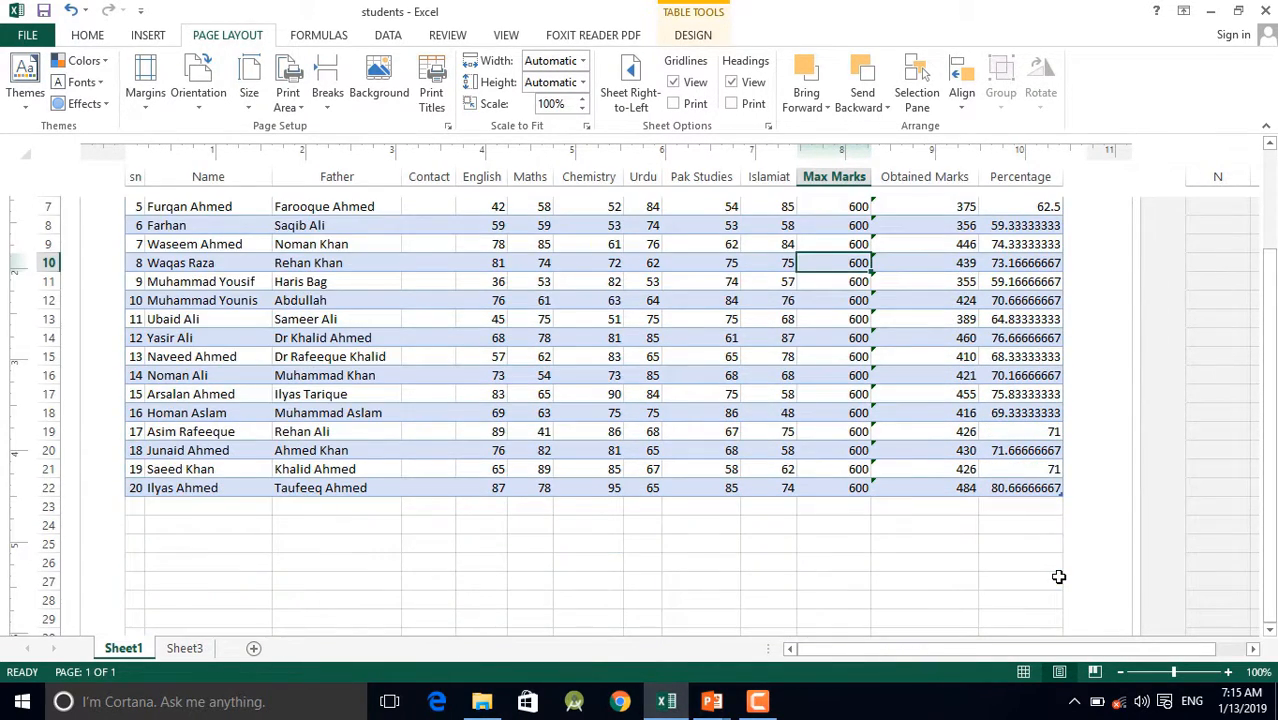
{"action": "scroll", "coordinate": [1059, 577], "scroll_direction": "up", "scroll_amount": 2}
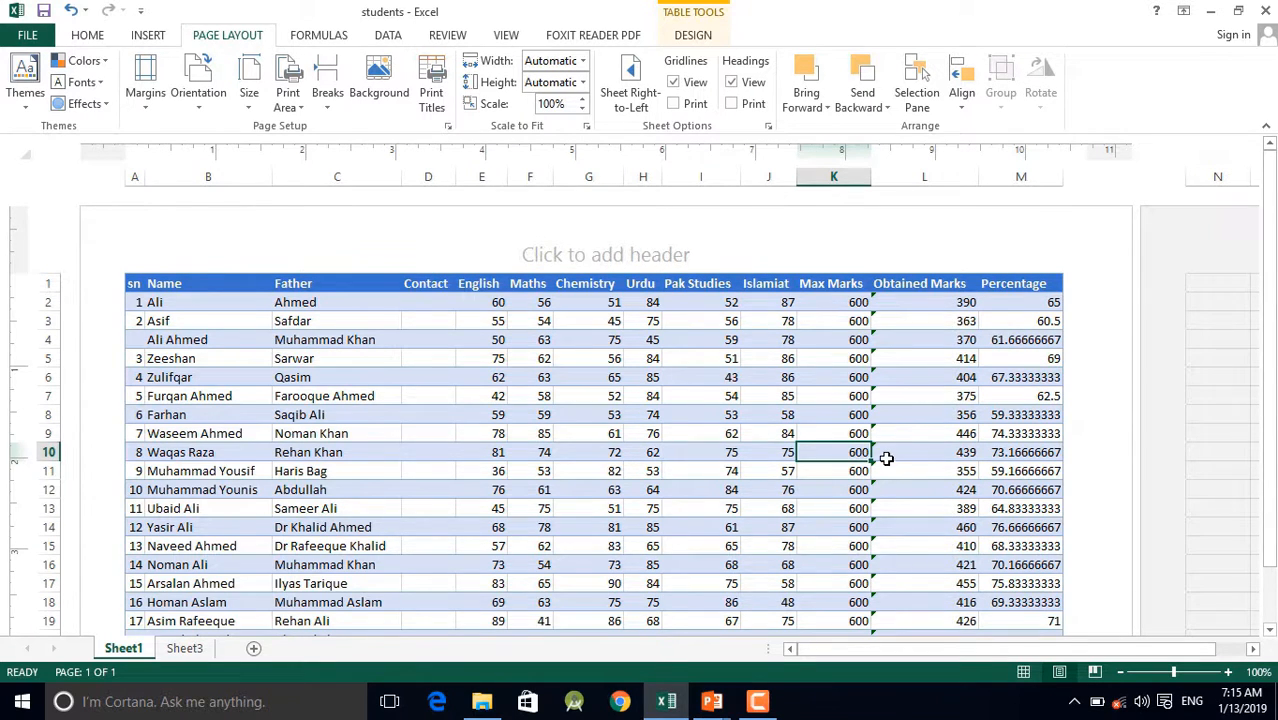
{"action": "scroll", "coordinate": [886, 458], "scroll_direction": "down", "scroll_amount": 4}
{"action": "scroll", "coordinate": [886, 458], "scroll_direction": "up", "scroll_amount": 1}
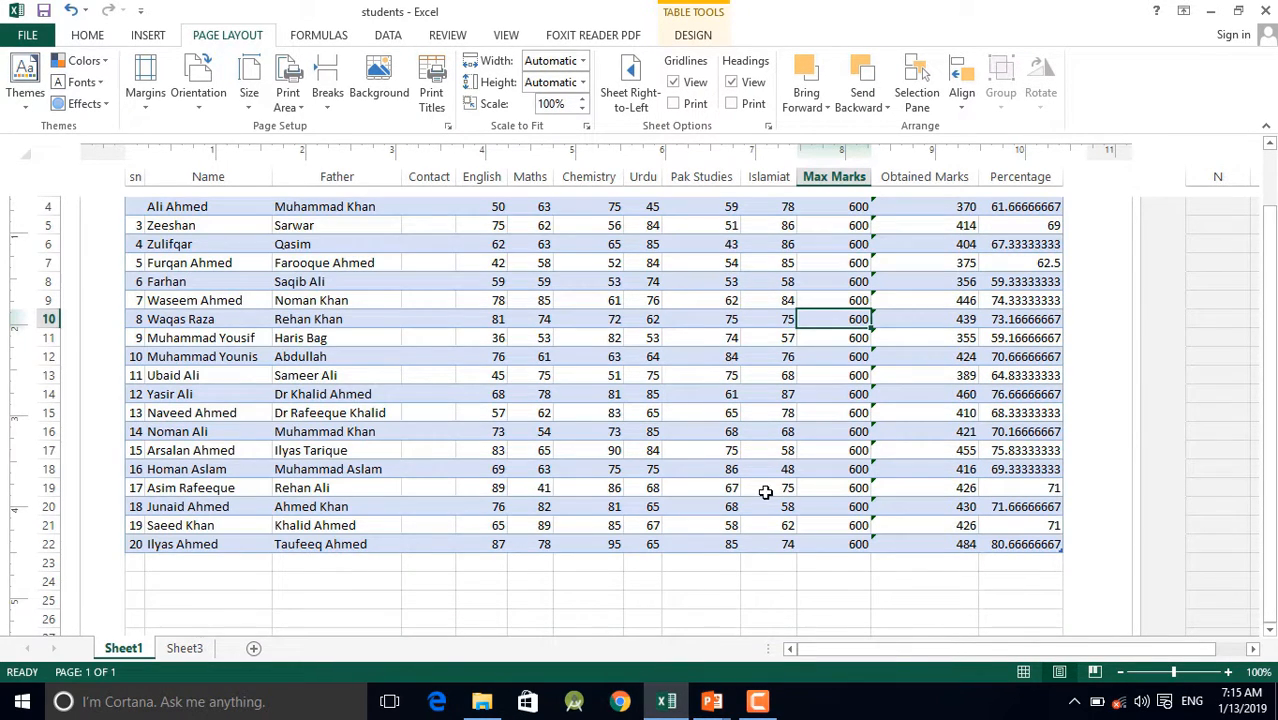
{"action": "scroll", "coordinate": [976, 548], "scroll_direction": "up", "scroll_amount": 2}
{"action": "scroll", "coordinate": [398, 438], "scroll_direction": "down", "scroll_amount": 3}
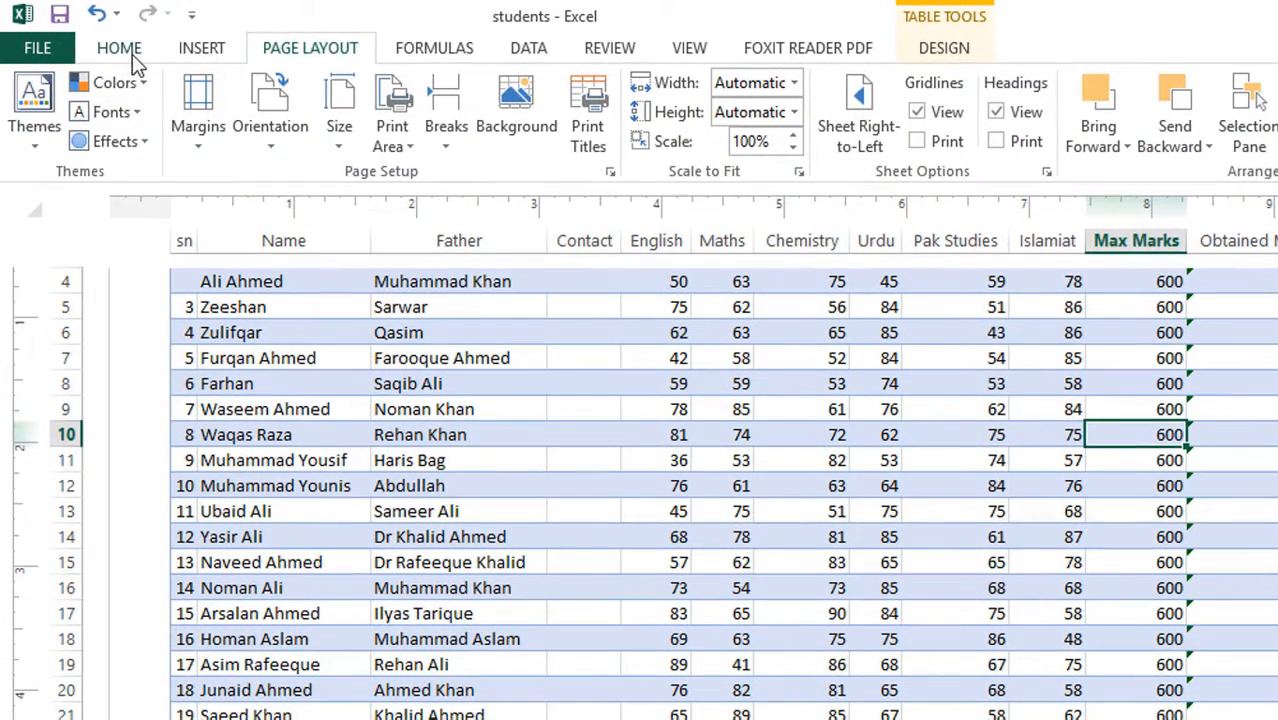
Step: Open the print settings with the preview of the marks sheet
{"action": "left_click", "coordinate": [42, 47]}
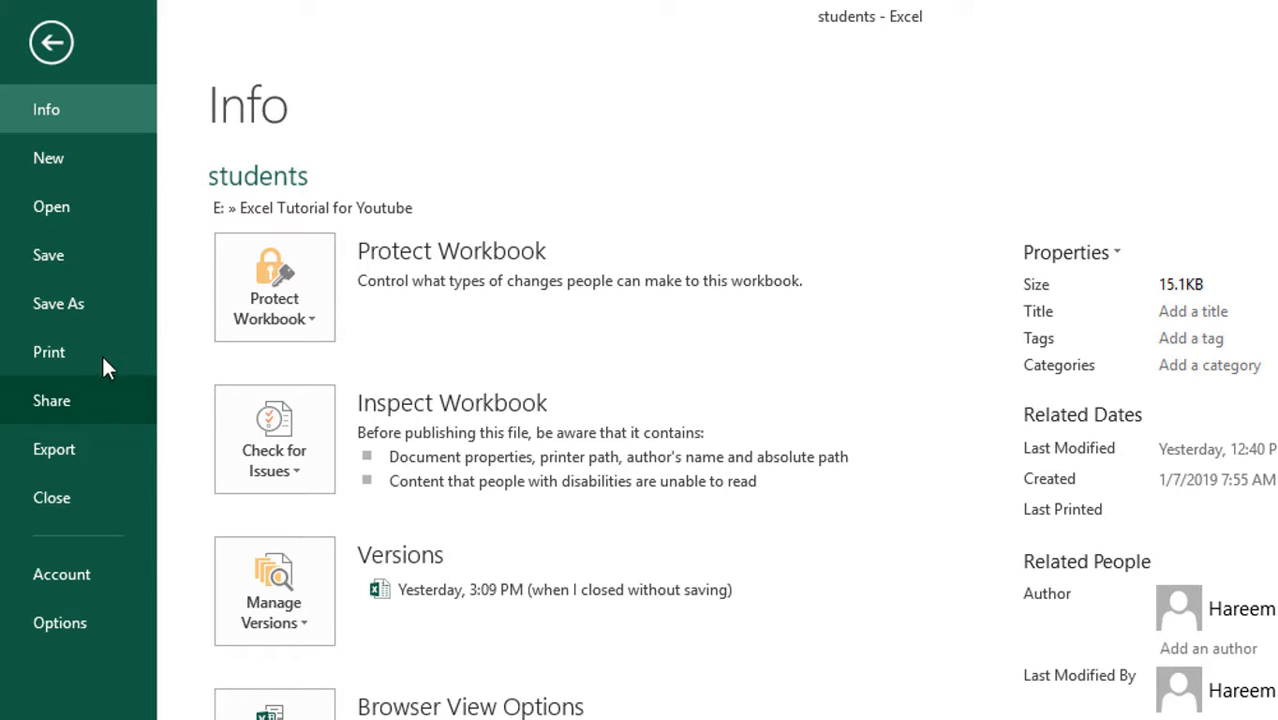
{"action": "left_click", "coordinate": [107, 354]}
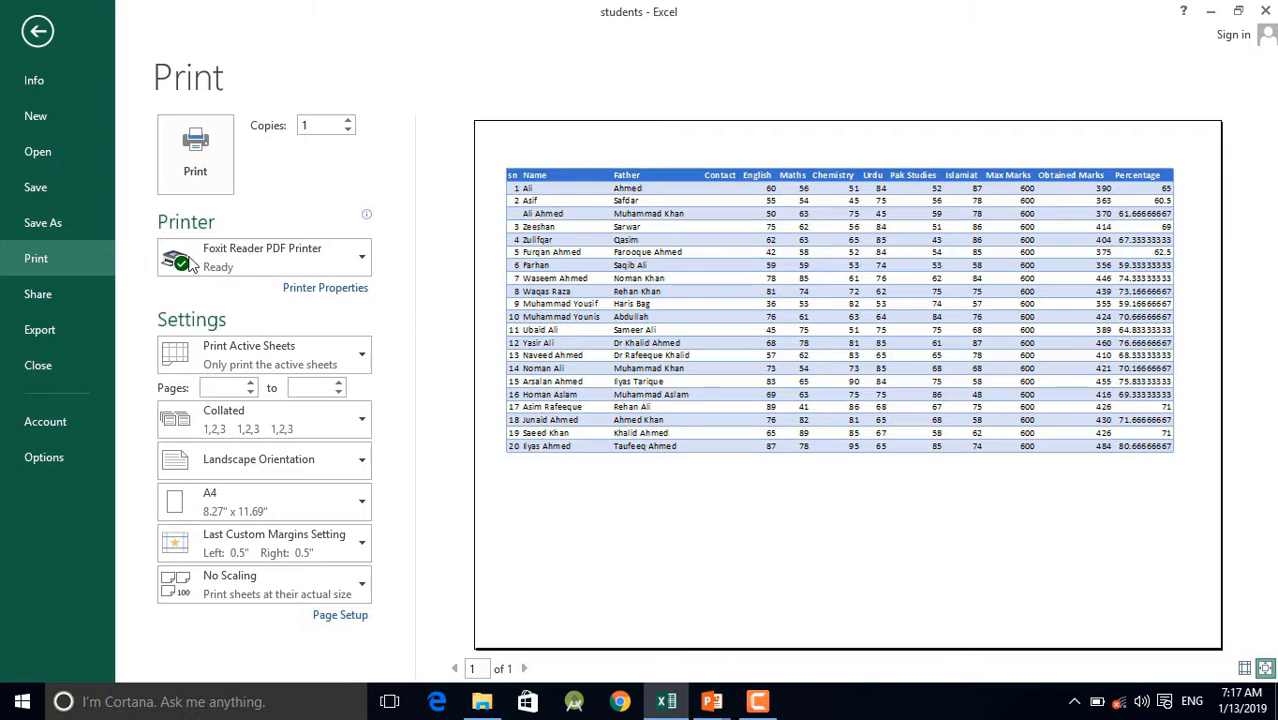
Step: Try Microsoft Print to PDF and Microsoft XPS Document Writer as the printer, and switch back to Foxit Reader PDF Printer
{"action": "mouse_move", "coordinate": [360, 263]}
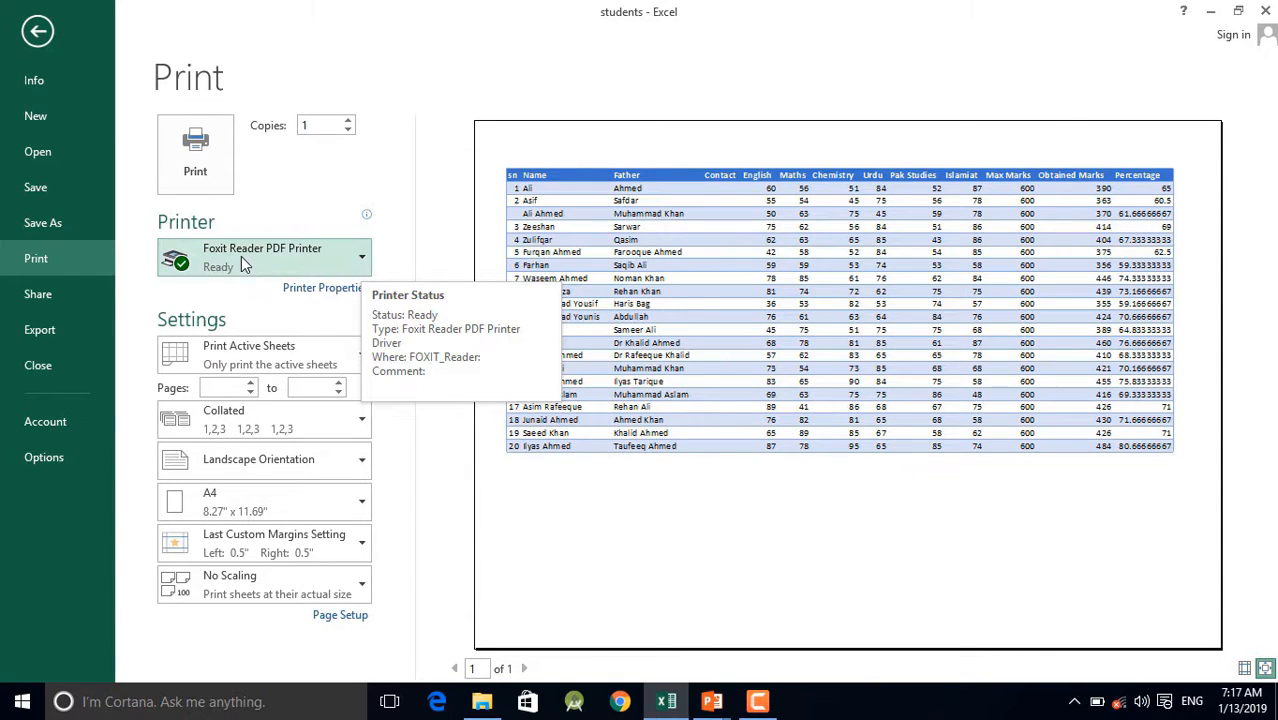
{"action": "left_click", "coordinate": [362, 262]}
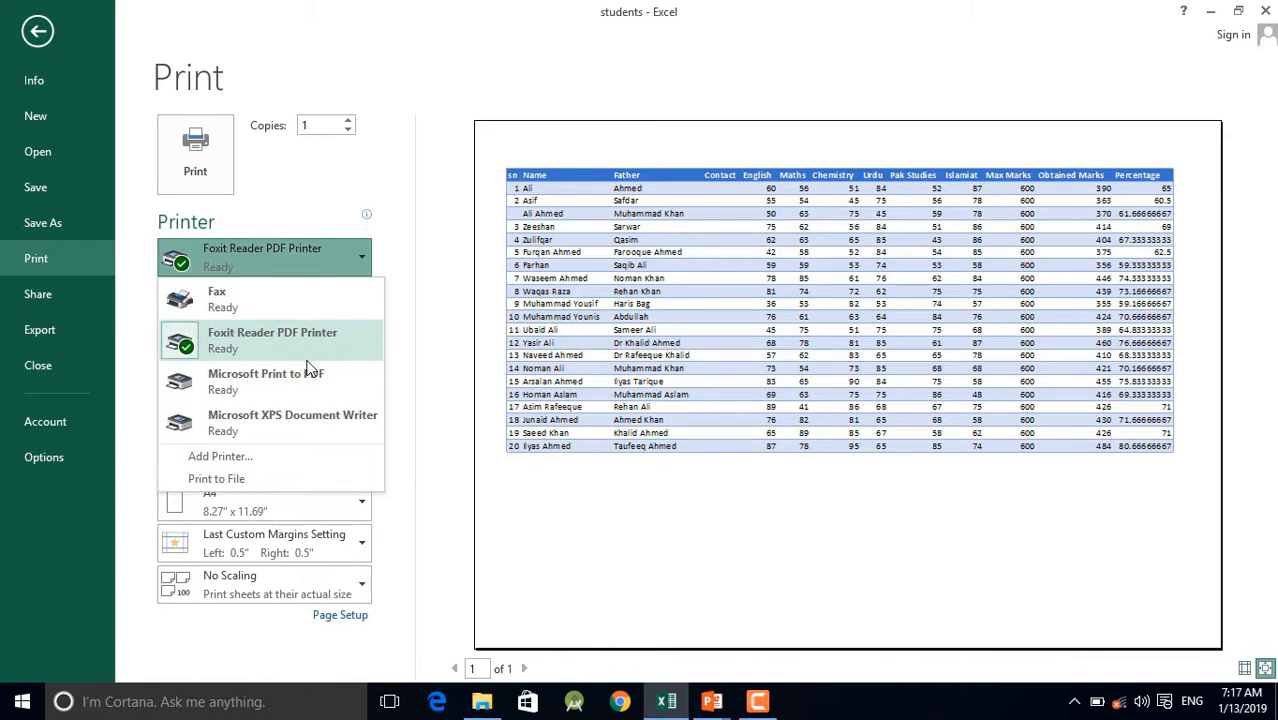
{"action": "left_click", "coordinate": [310, 383]}
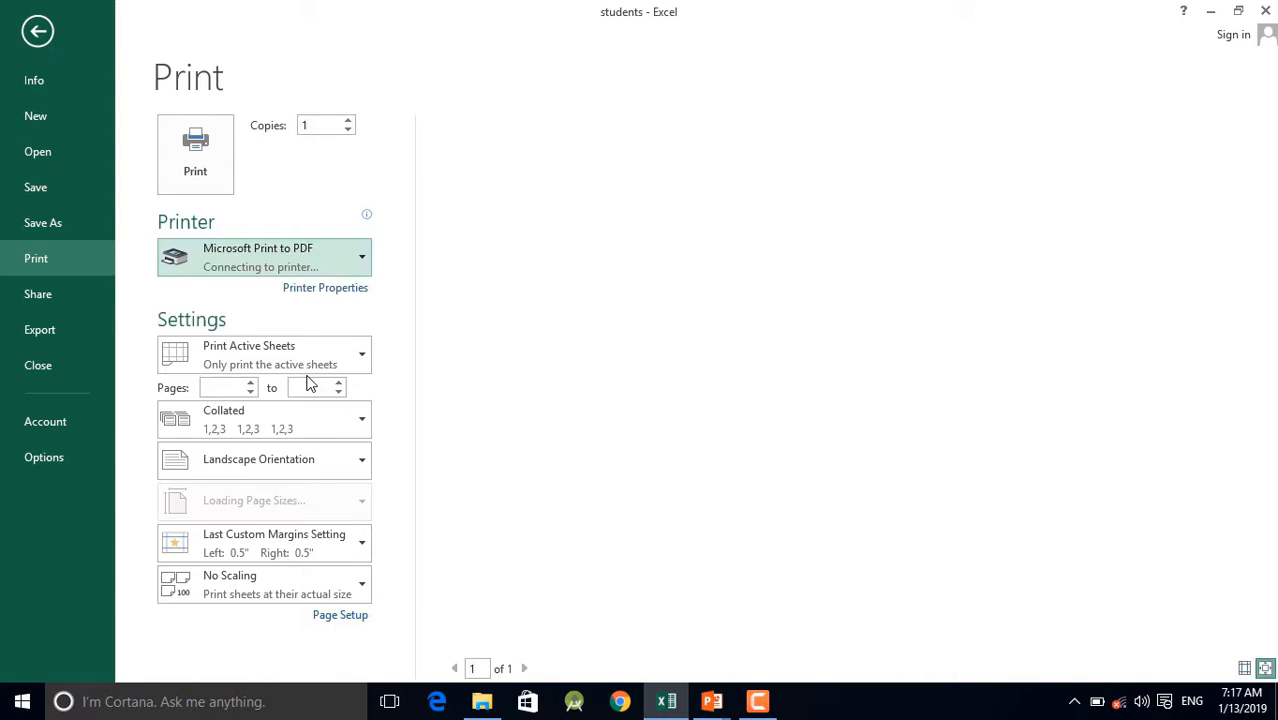
{"action": "left_click", "coordinate": [362, 262]}
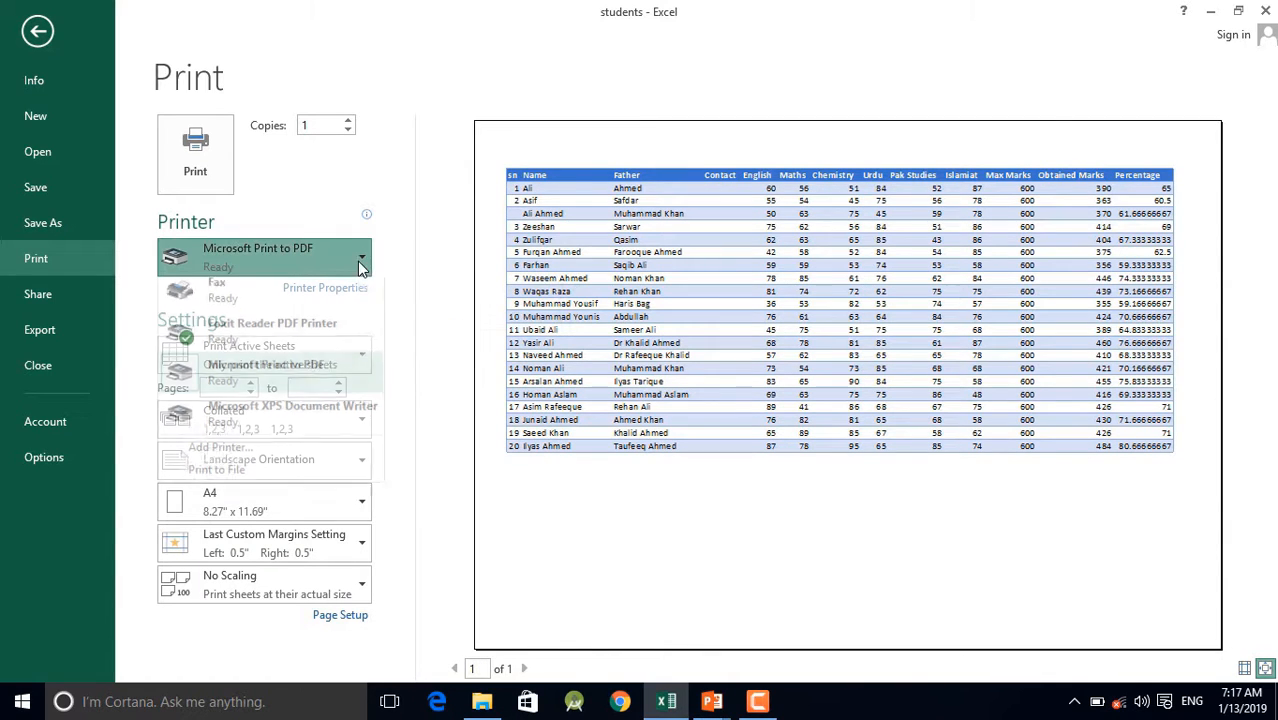
{"action": "left_click", "coordinate": [266, 423]}
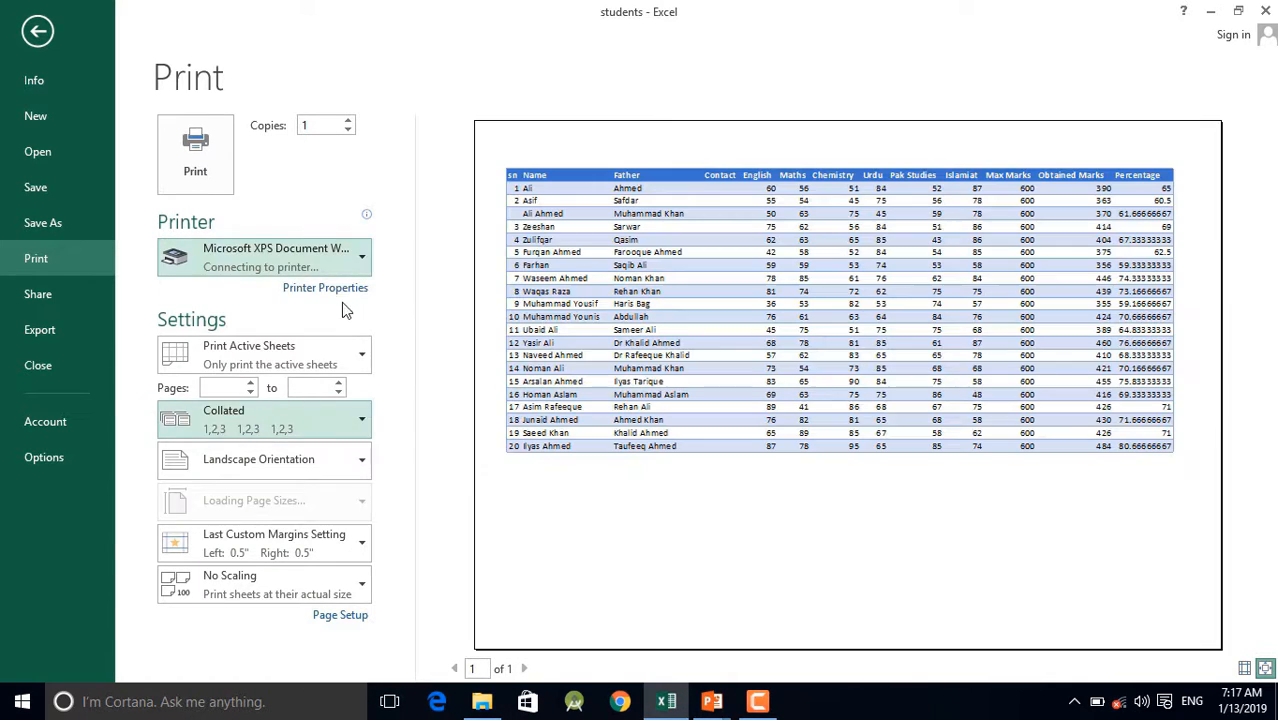
{"action": "left_click", "coordinate": [300, 258]}
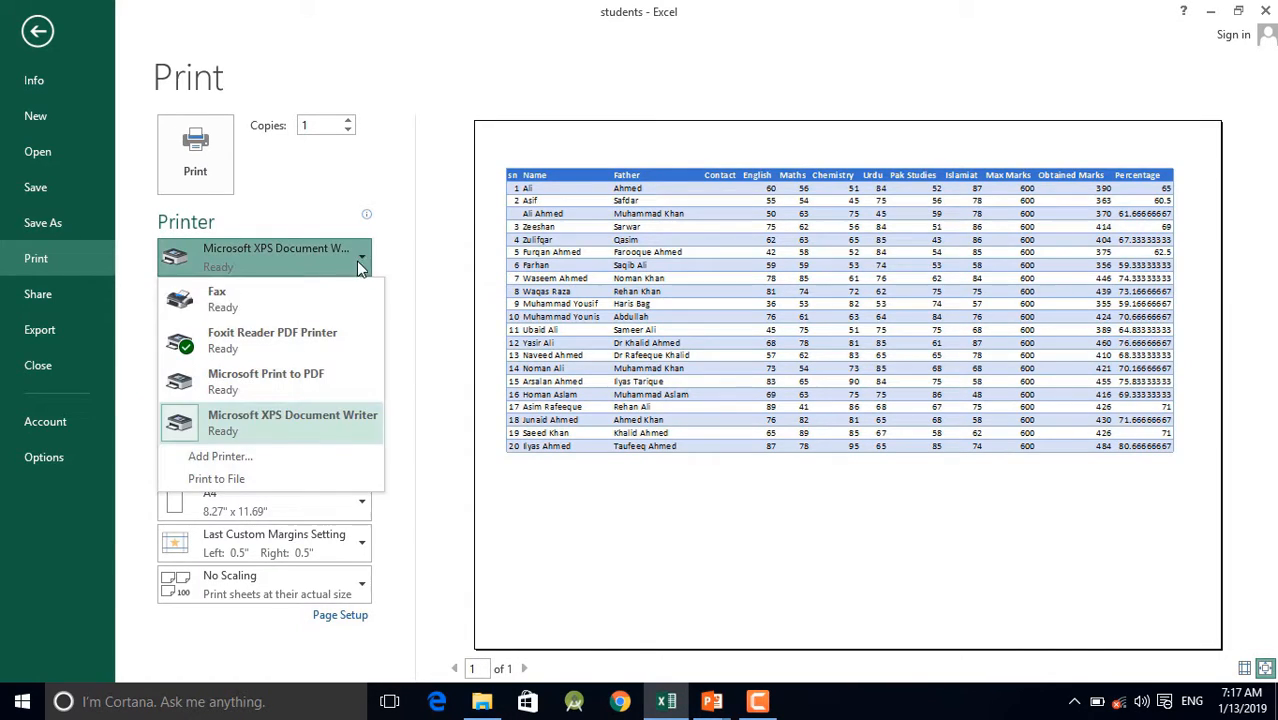
{"action": "left_click", "coordinate": [265, 385]}
{"action": "left_click", "coordinate": [280, 258]}
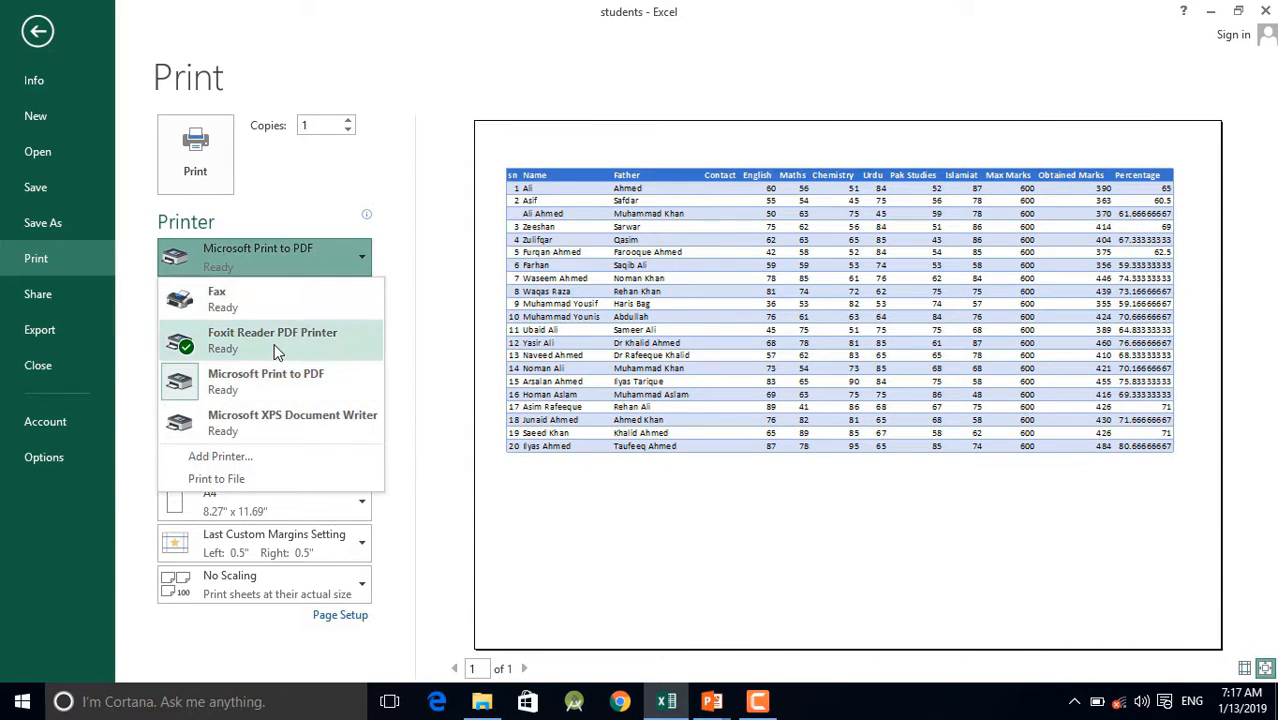
{"action": "left_click", "coordinate": [276, 342]}
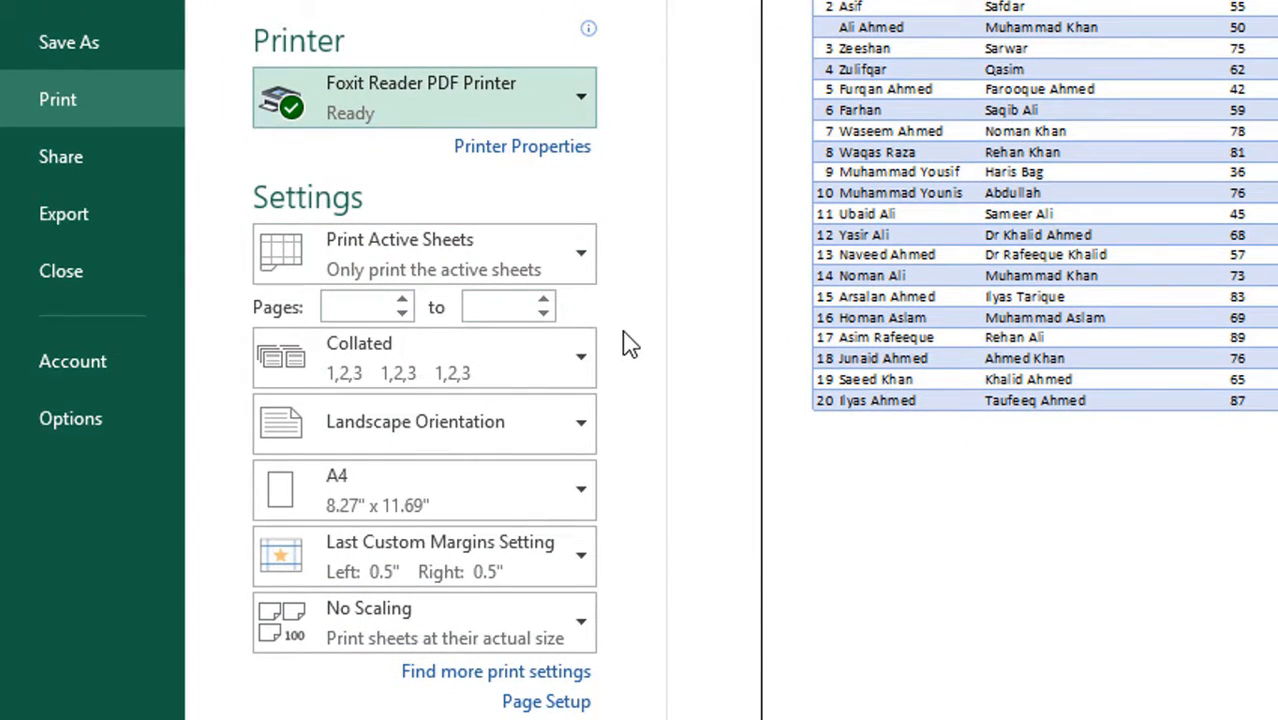
Step: Examine the choices for which part of the workbook to print, keeping Print Active Sheets
{"action": "left_click", "coordinate": [581, 253]}
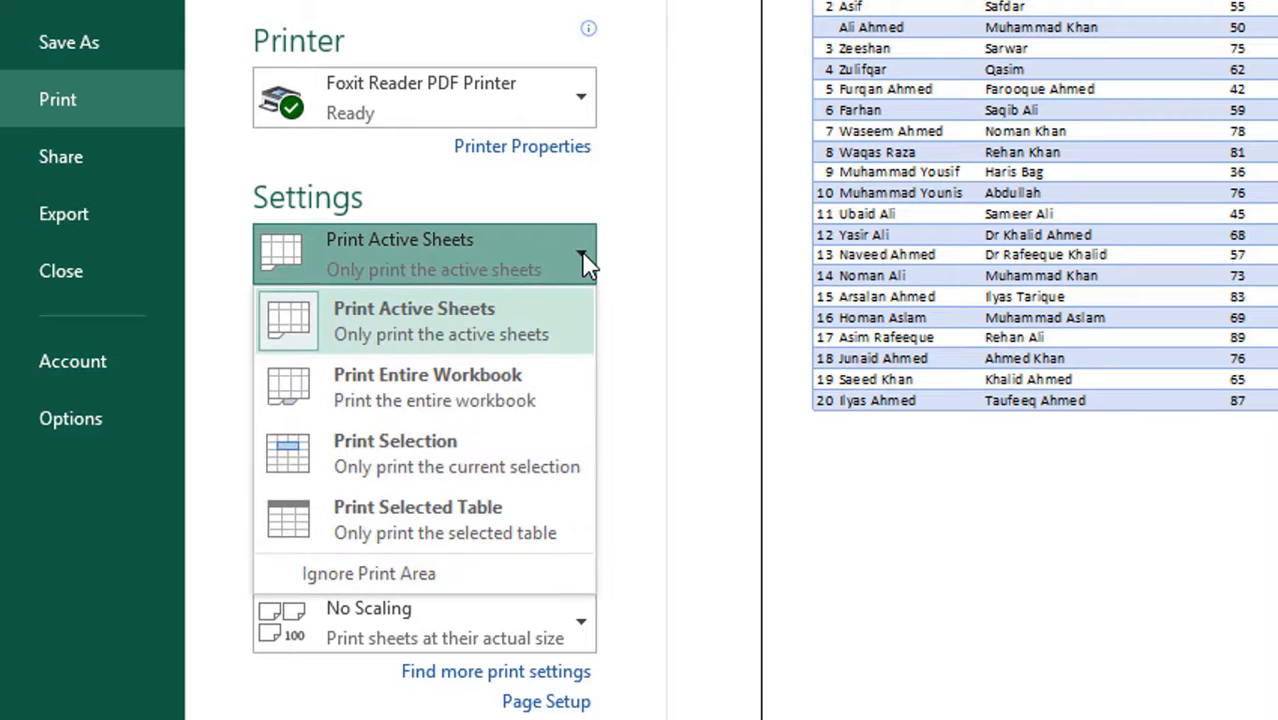
{"action": "left_click", "coordinate": [582, 257]}
{"action": "left_click", "coordinate": [582, 255]}
{"action": "left_click", "coordinate": [583, 256]}
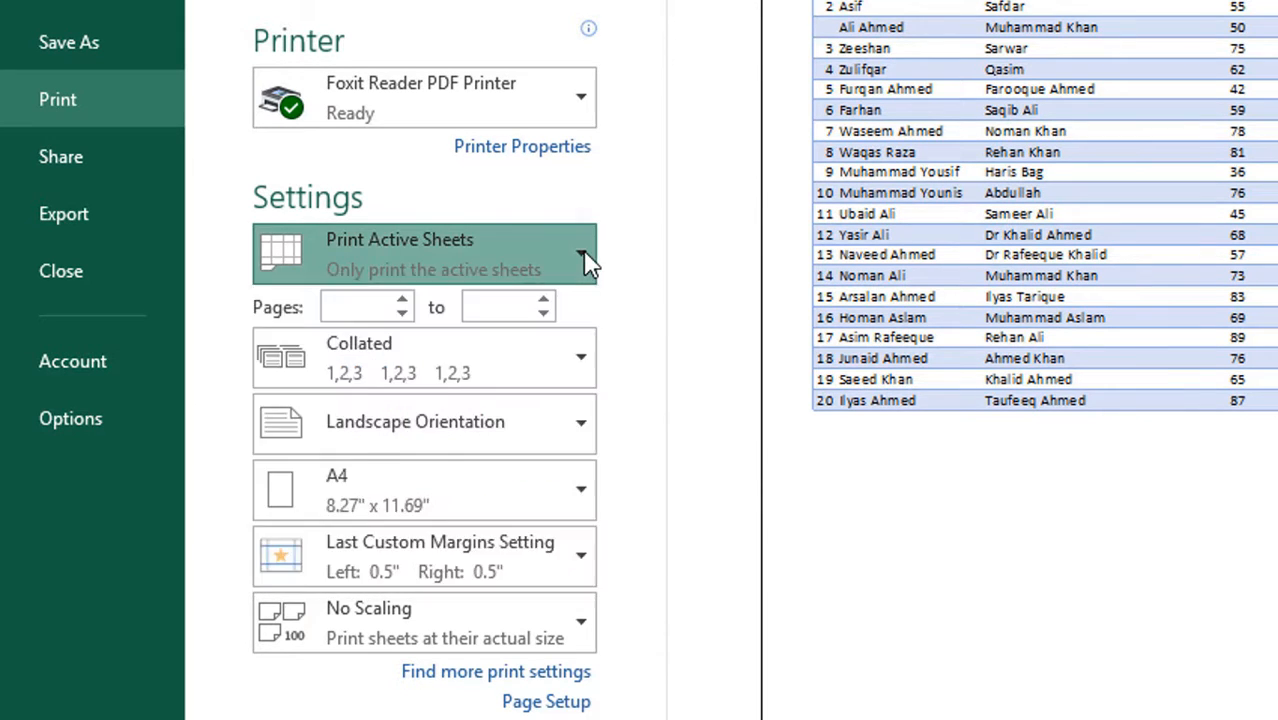
{"action": "left_click", "coordinate": [582, 258]}
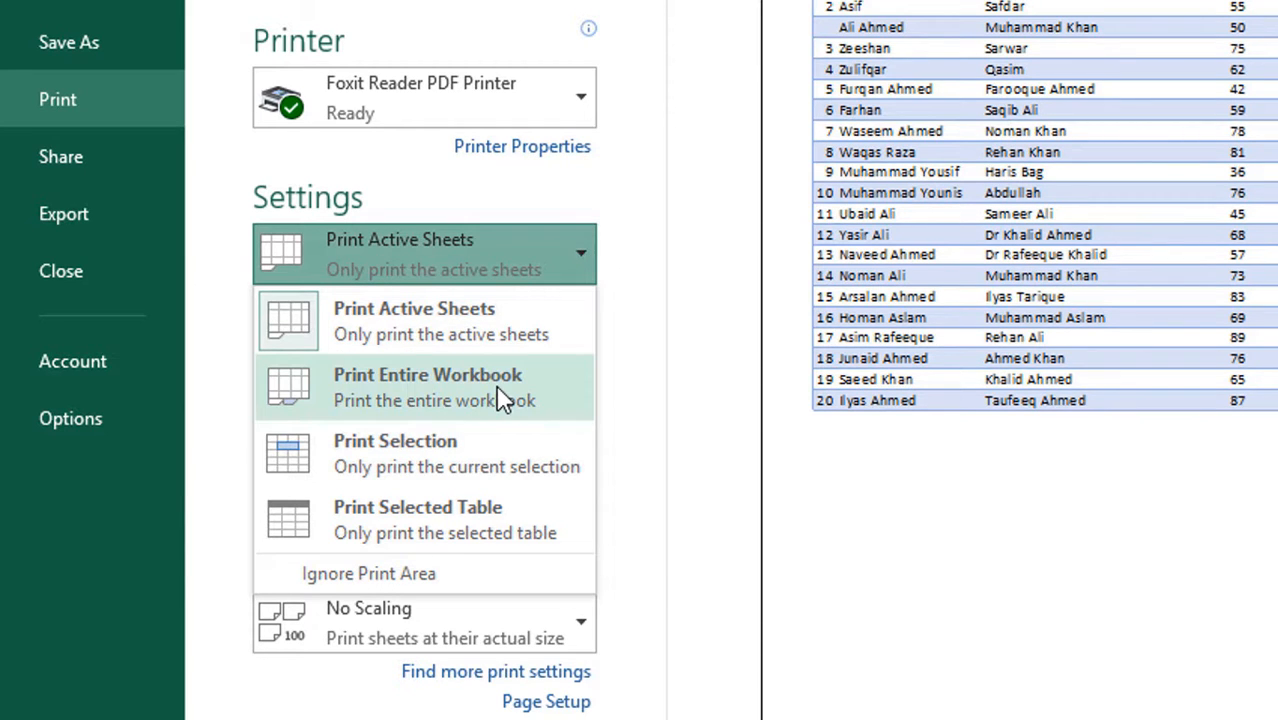
{"action": "left_click", "coordinate": [574, 252]}
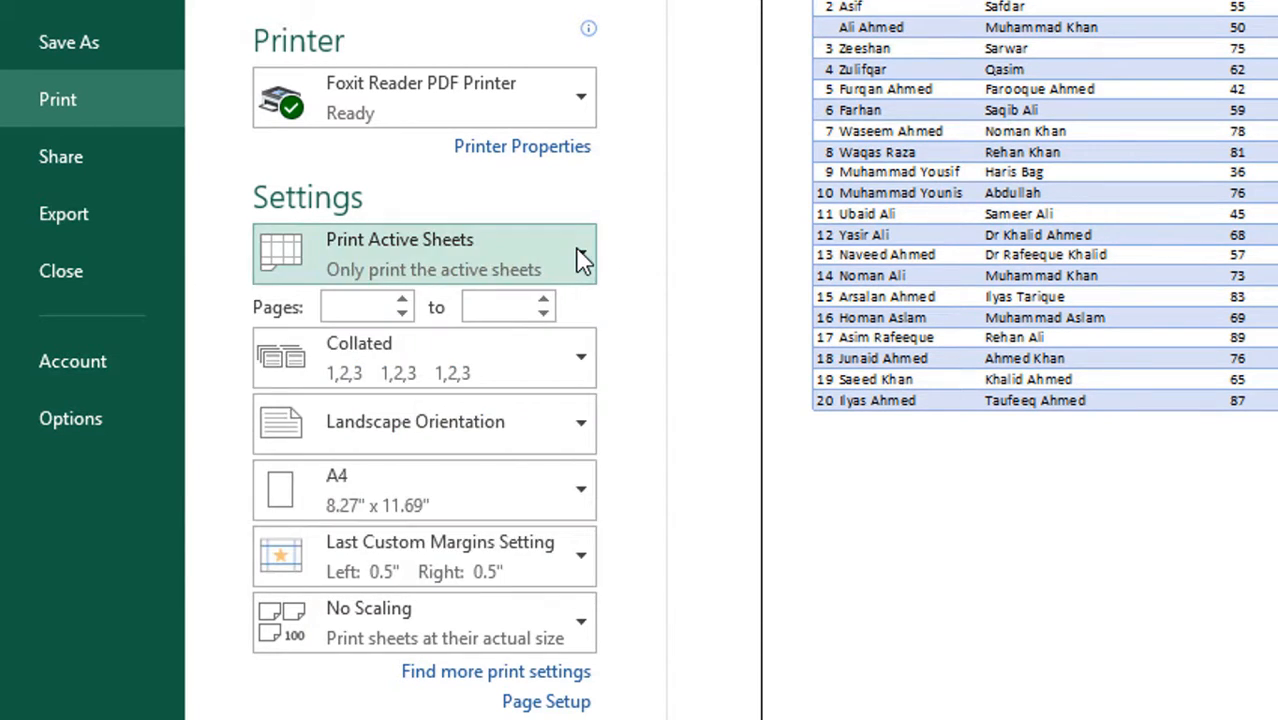
Step: Check the start and end page fields of the print range, leaving both empty
{"action": "left_click", "coordinate": [355, 306]}
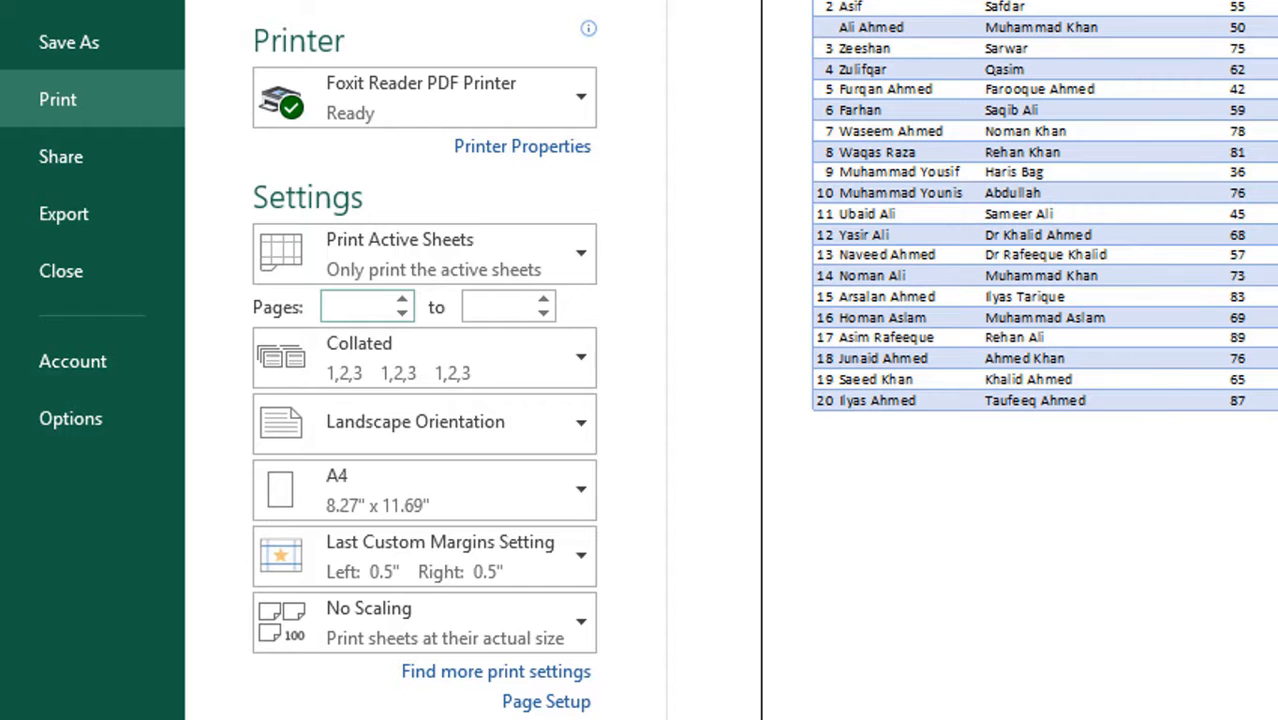
{"action": "left_click", "coordinate": [500, 309]}
{"action": "left_click", "coordinate": [349, 314]}
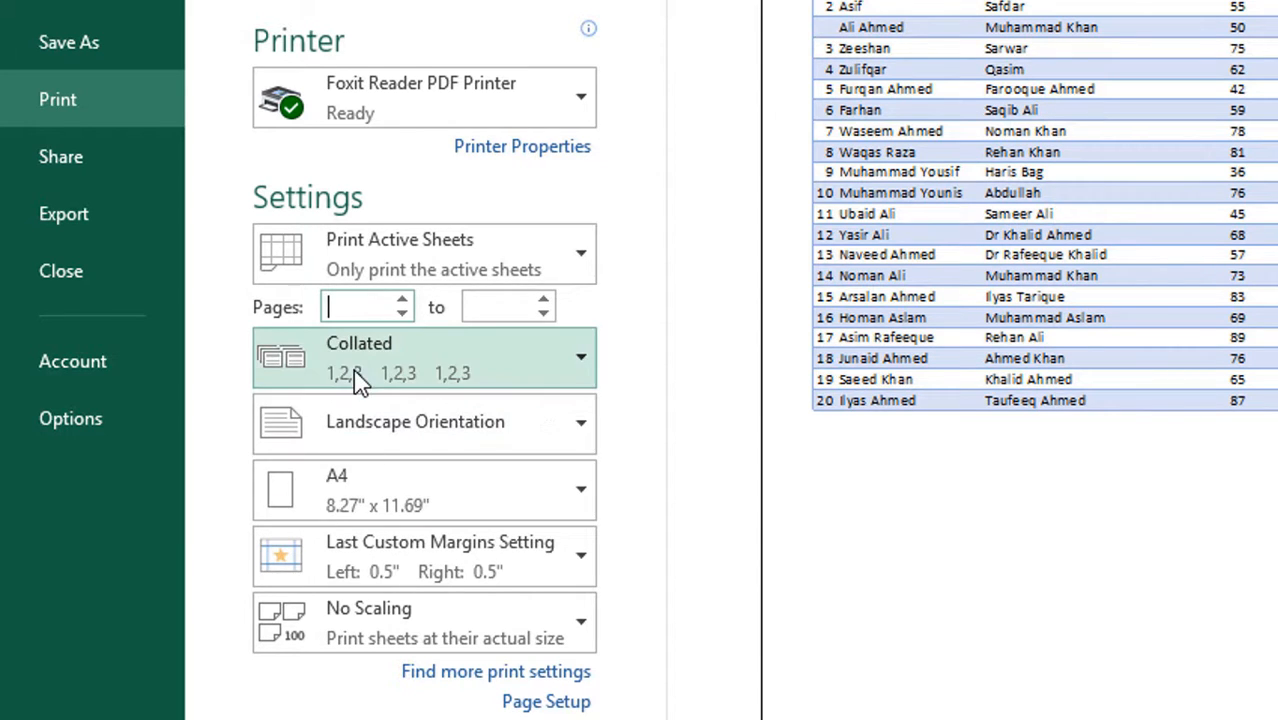
Step: Try Portrait Orientation for the marks sheet in the print preview, and switch back to Landscape Orientation
{"action": "left_click", "coordinate": [582, 436]}
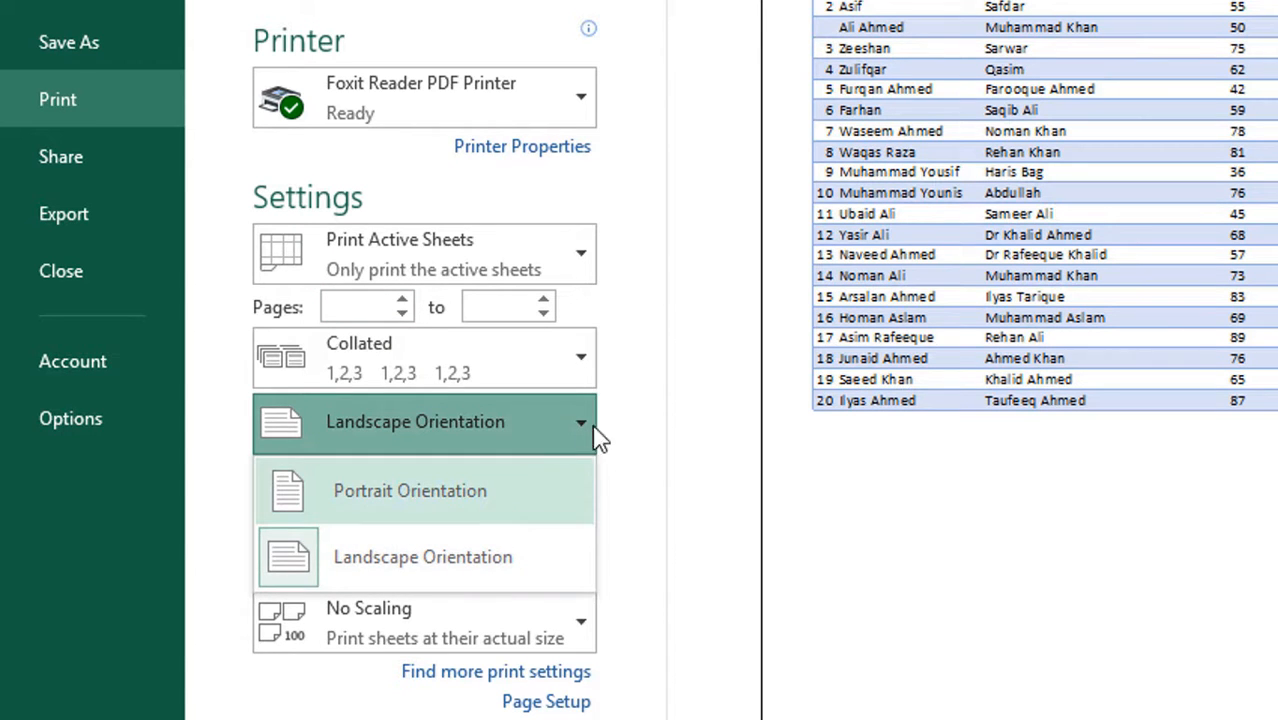
{"action": "left_click", "coordinate": [607, 438]}
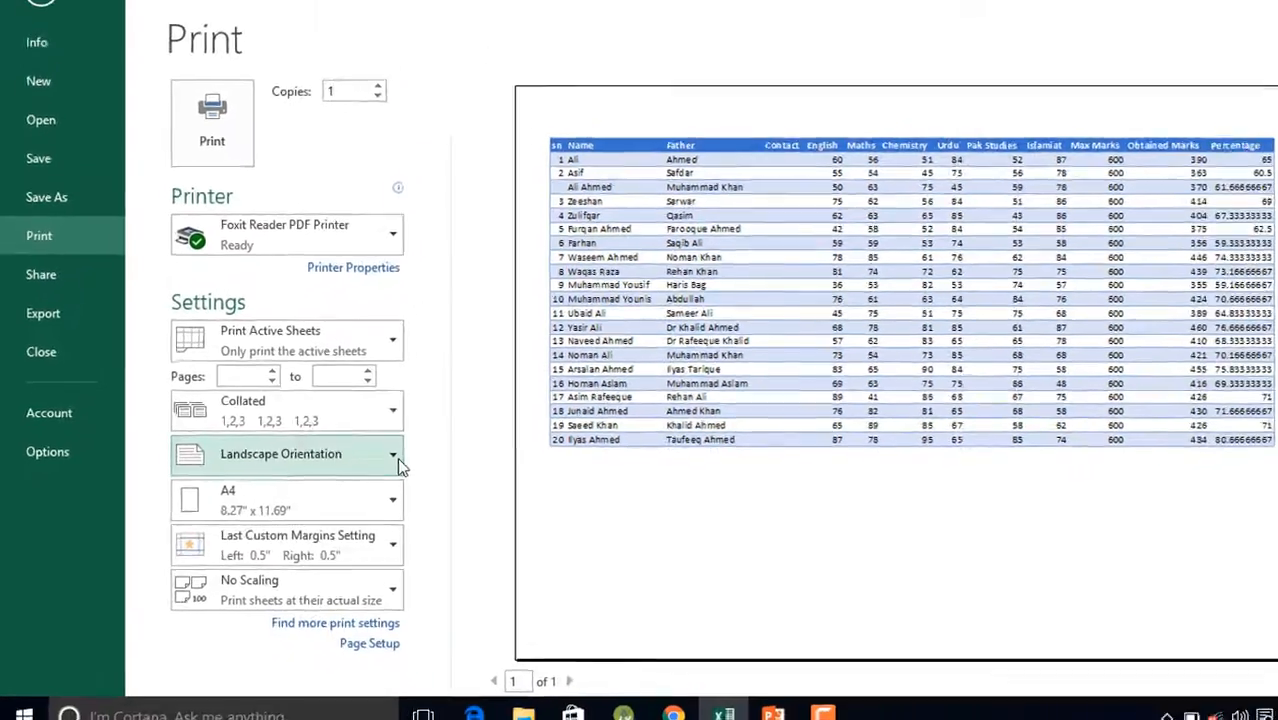
{"action": "left_click", "coordinate": [575, 425]}
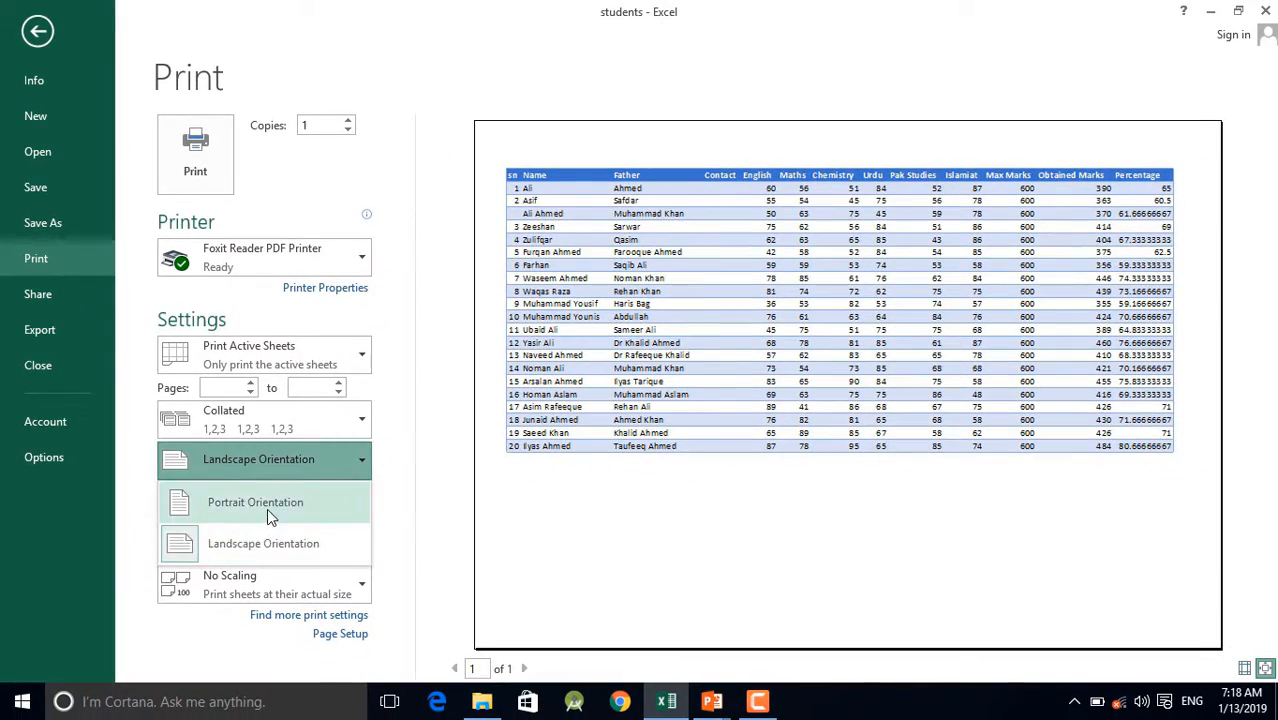
{"action": "left_click", "coordinate": [267, 508]}
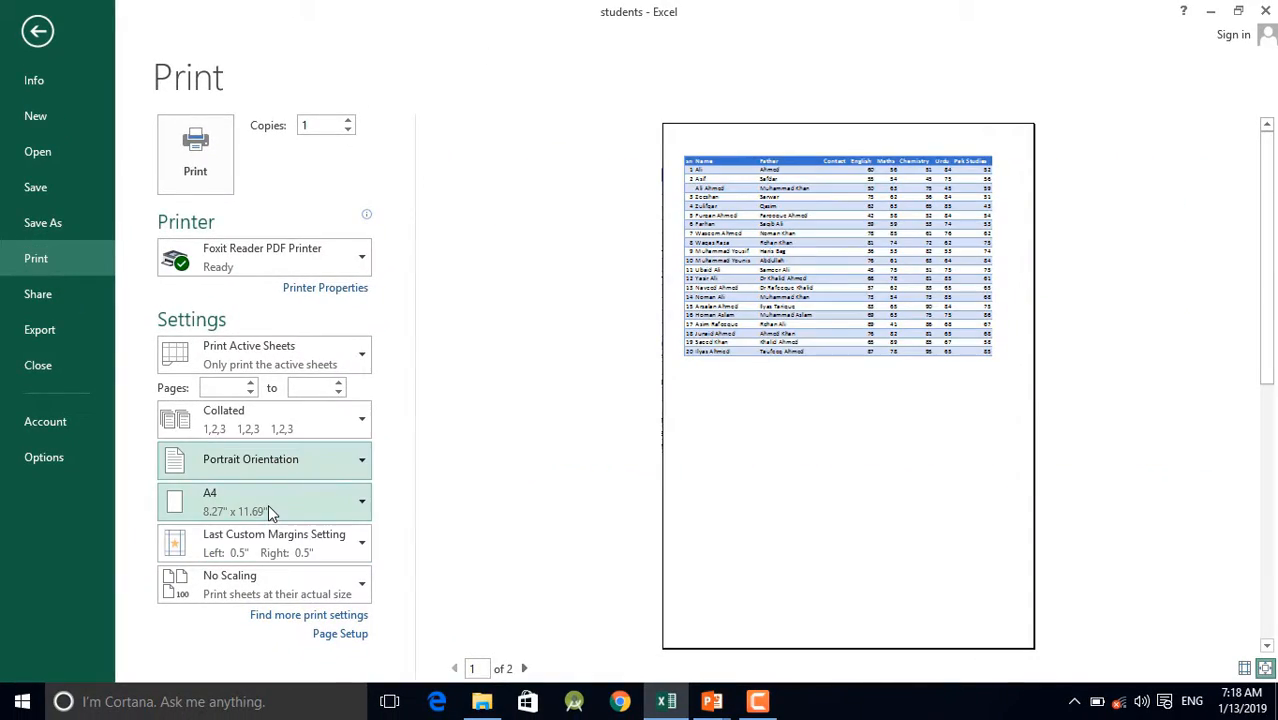
{"action": "left_click", "coordinate": [362, 463]}
{"action": "left_click", "coordinate": [240, 552]}
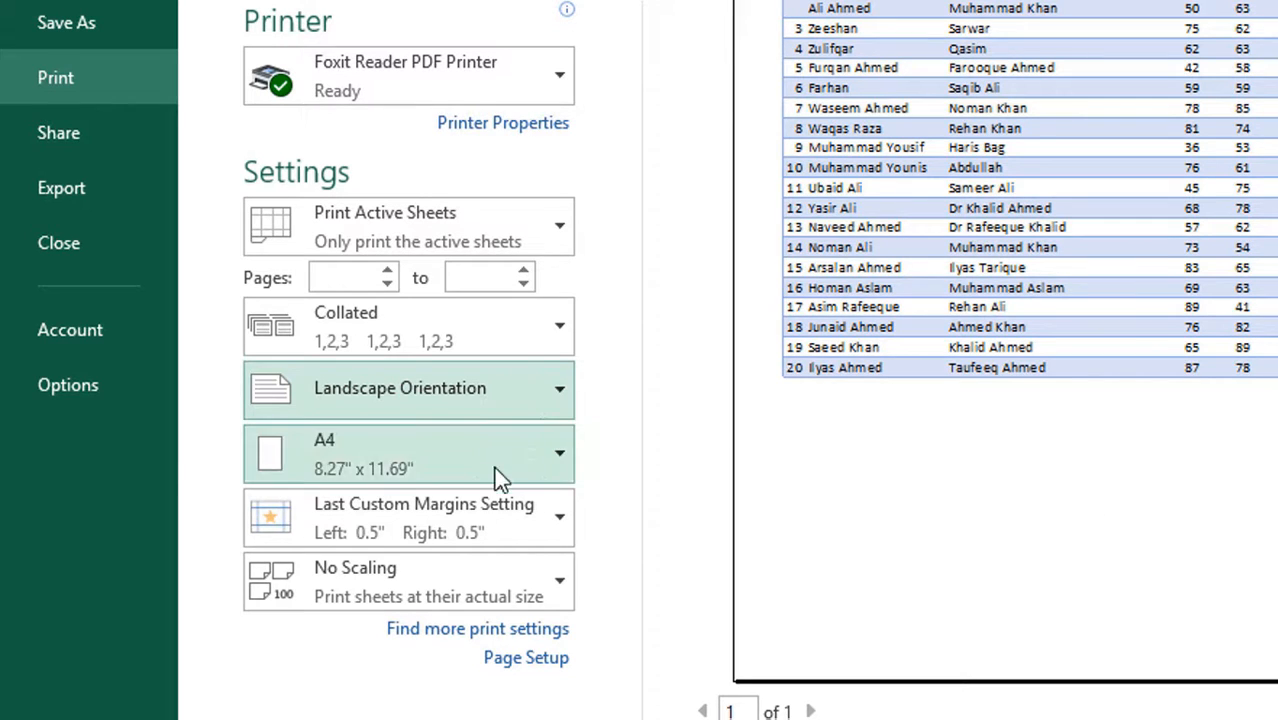
Step: Examine the available paper sizes, keeping A4, and show and hide the margin guides in the print preview
{"action": "left_click", "coordinate": [553, 452]}
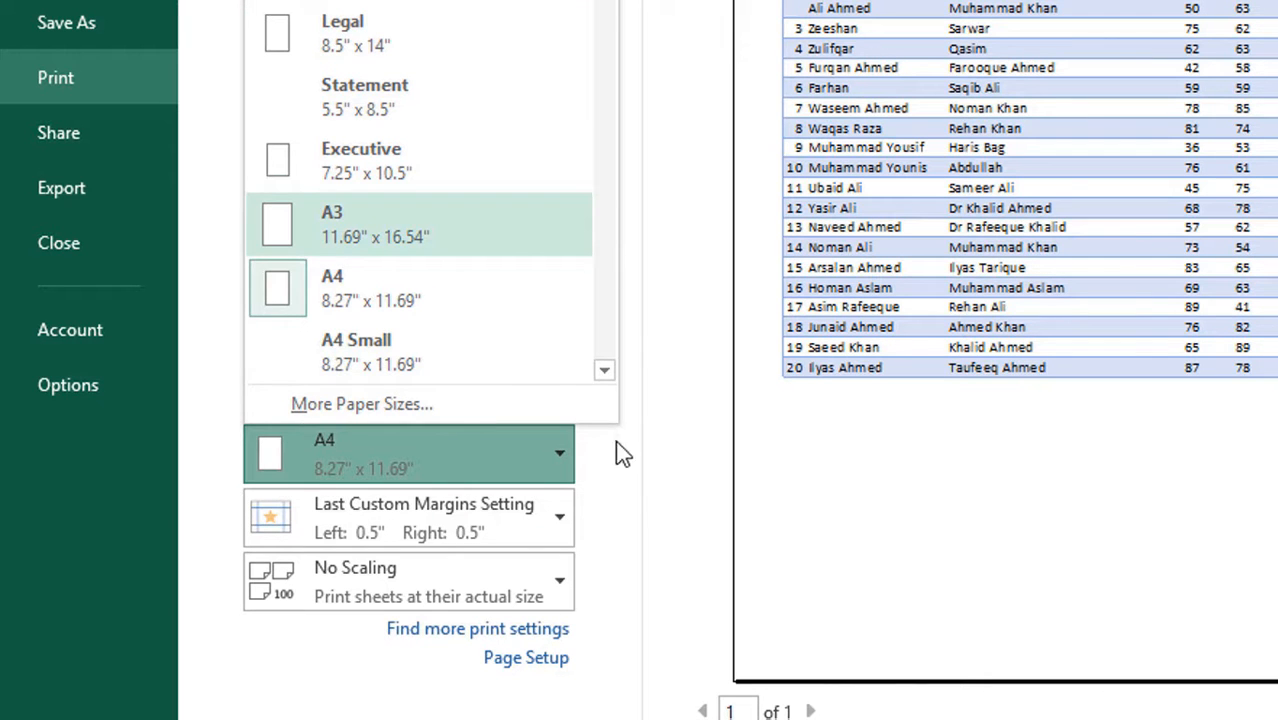
{"action": "left_click", "coordinate": [636, 482]}
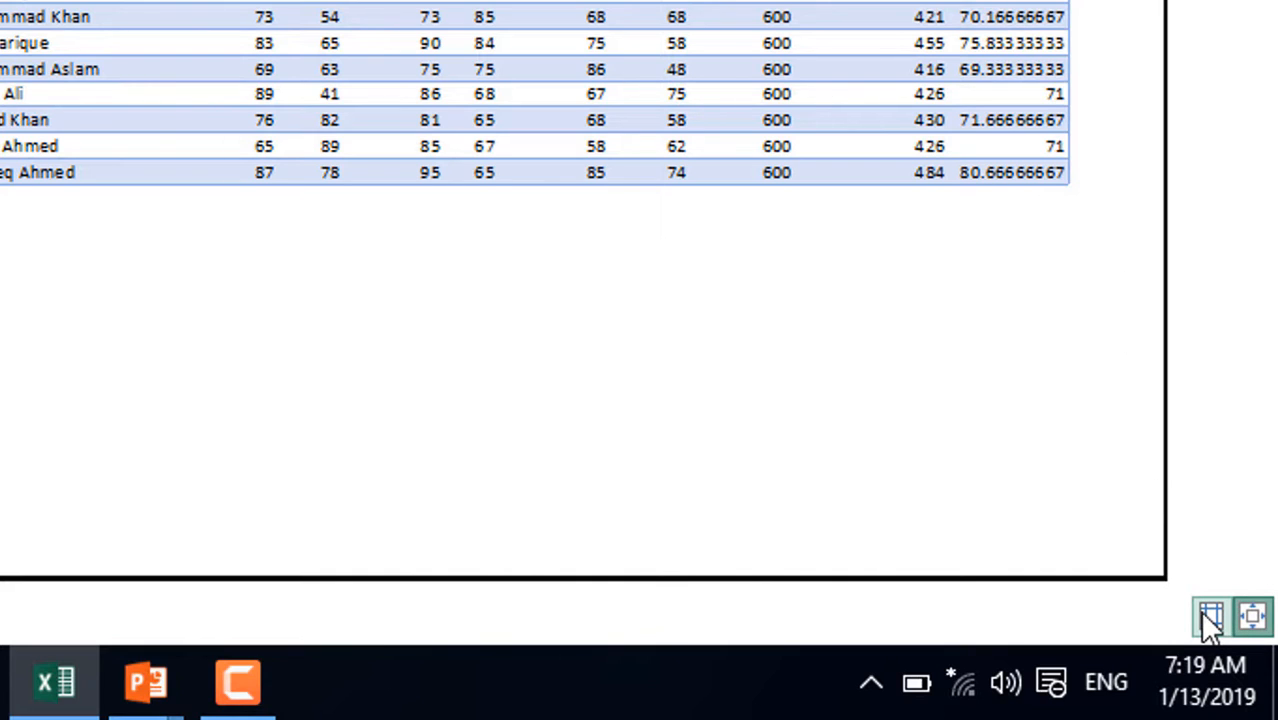
{"action": "left_click", "coordinate": [1208, 614]}
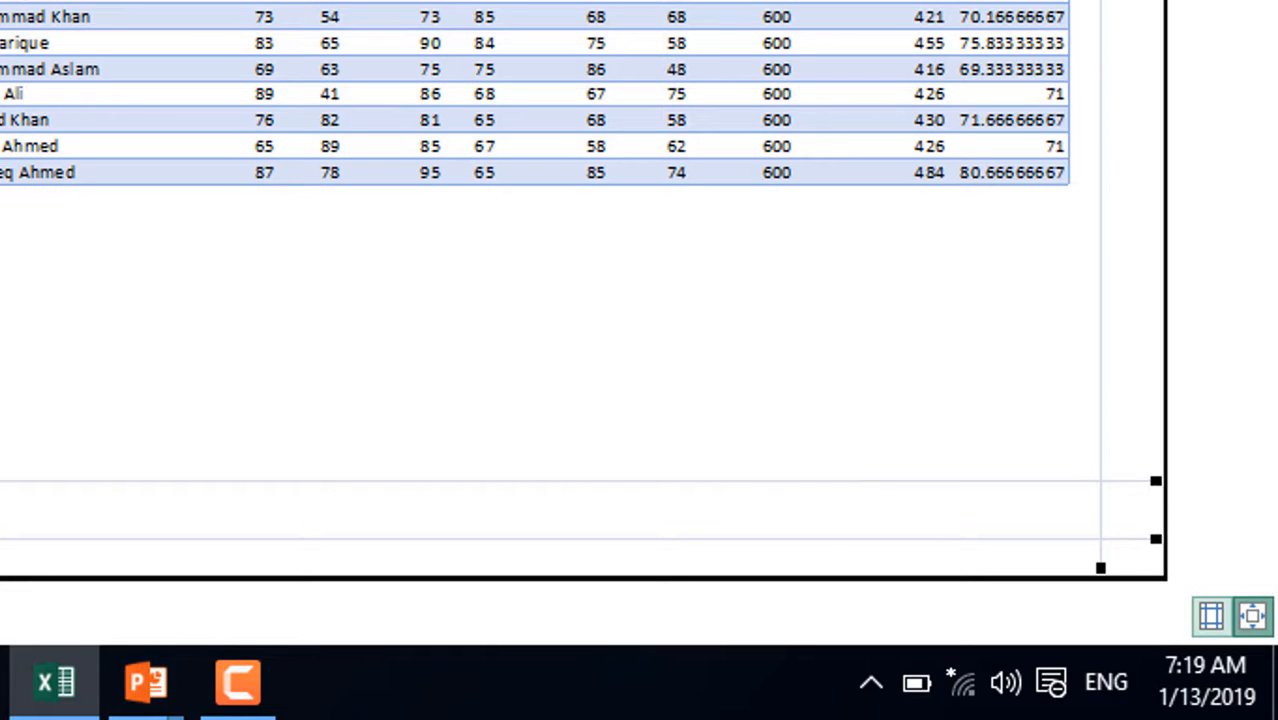
{"action": "left_click", "coordinate": [1210, 622]}
{"action": "left_click", "coordinate": [1211, 624]}
{"action": "left_click", "coordinate": [1210, 622]}
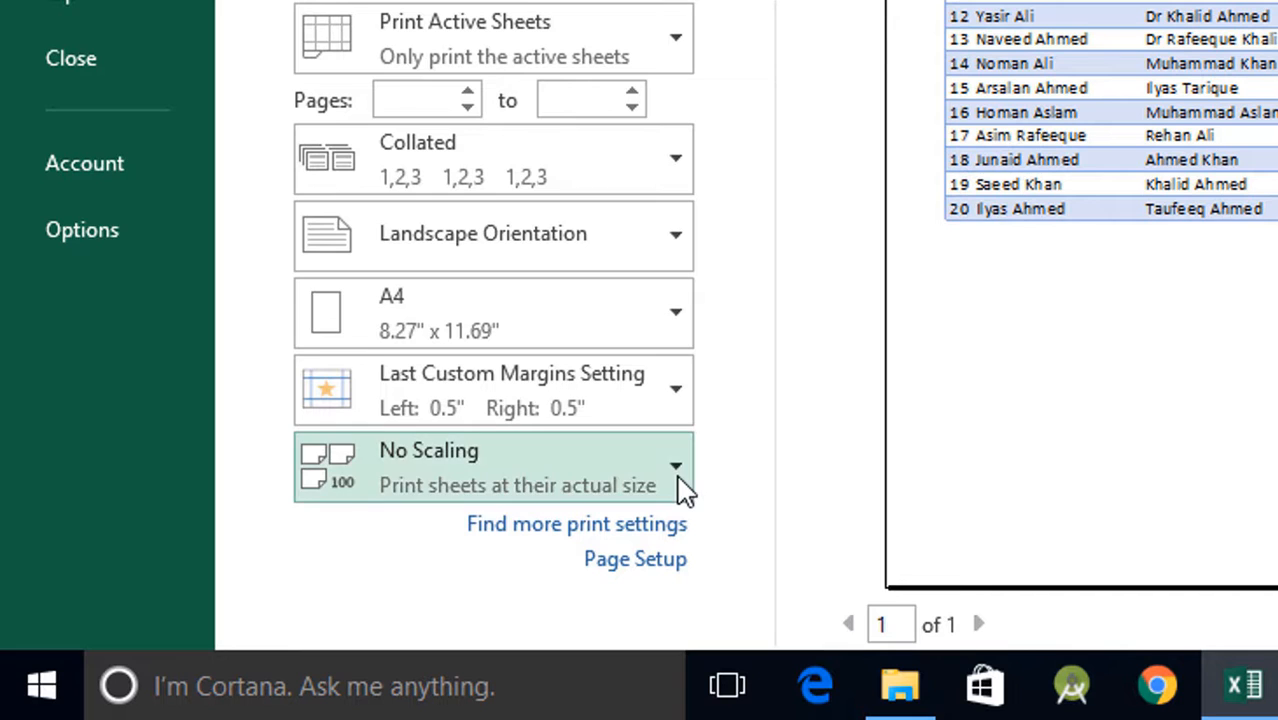
Step: Examine the scaling choices for the printout, keeping No Scaling
{"action": "left_click", "coordinate": [678, 479]}
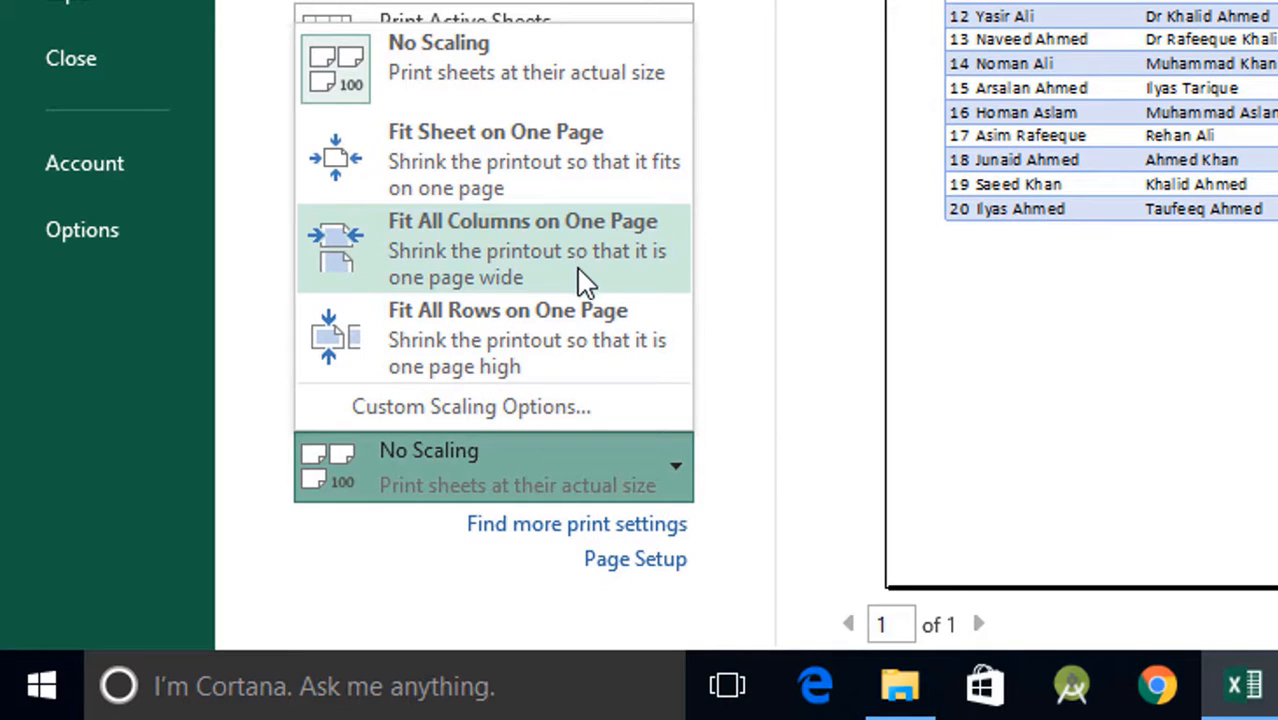
{"action": "left_click", "coordinate": [765, 405]}
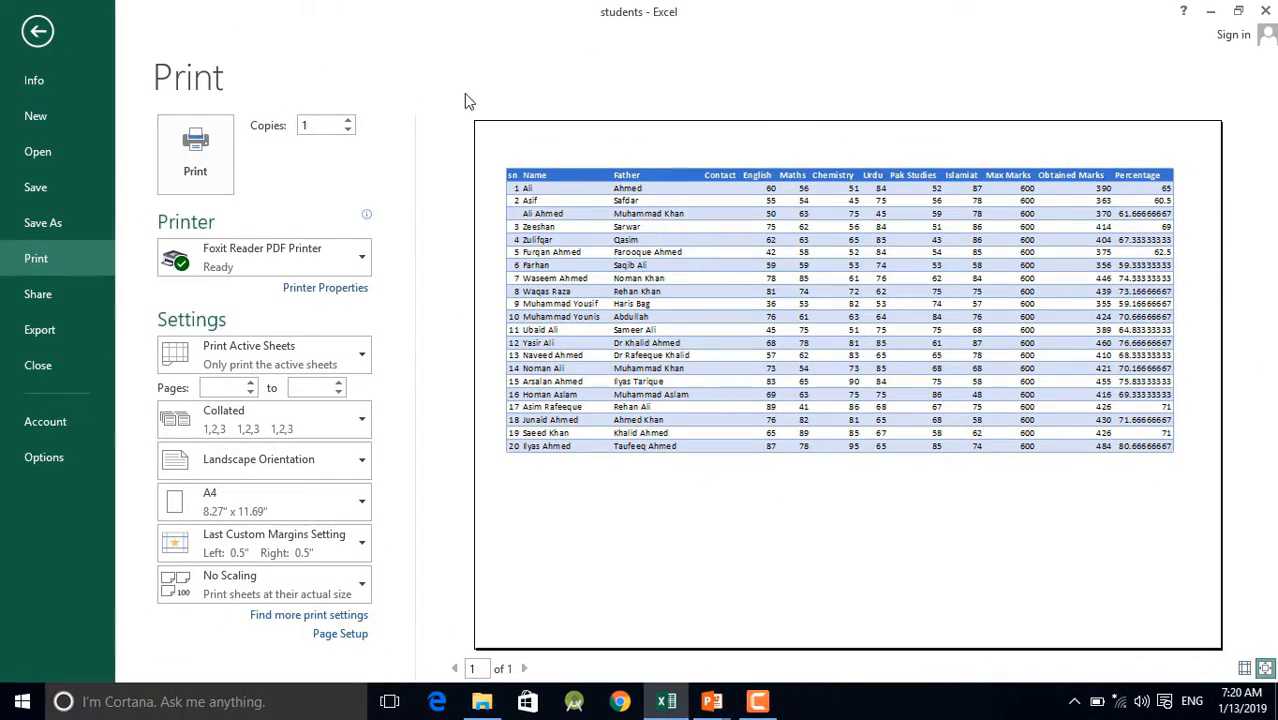
Step: Leave the print settings and clear the contents of cells P6:P10 on Sheet3
{"action": "left_click", "coordinate": [33, 33]}
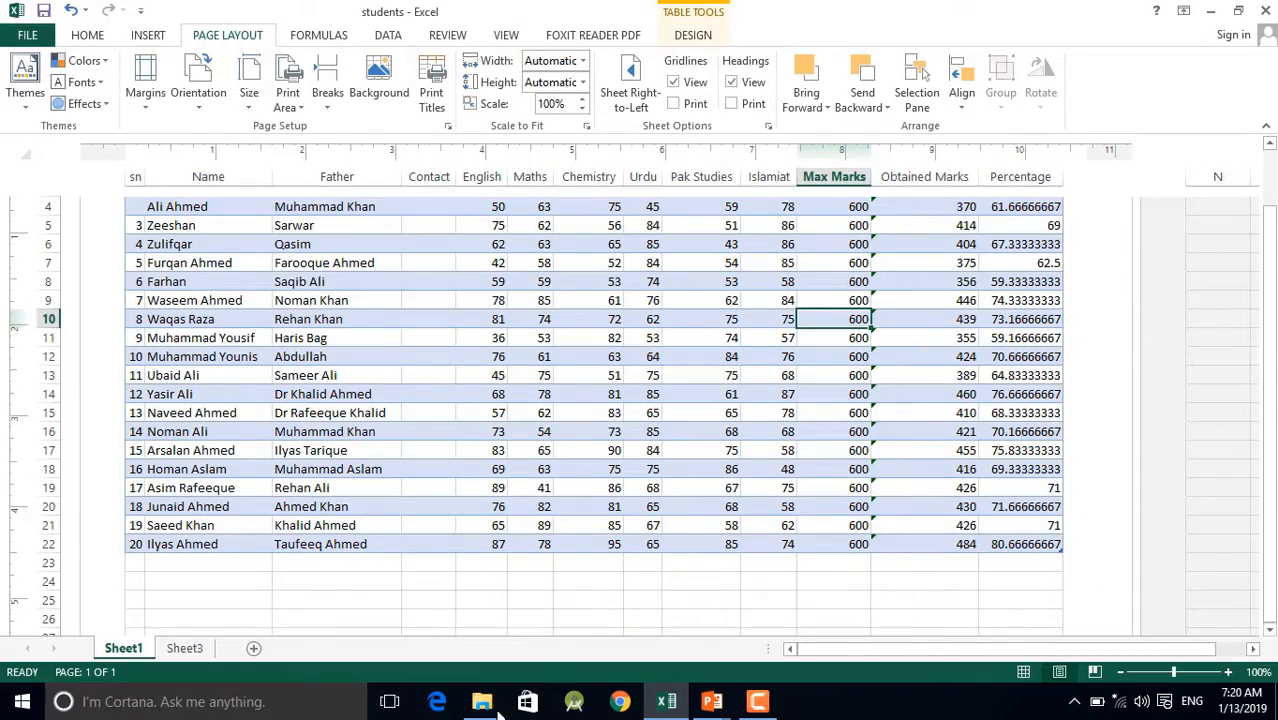
{"action": "left_click", "coordinate": [172, 648]}
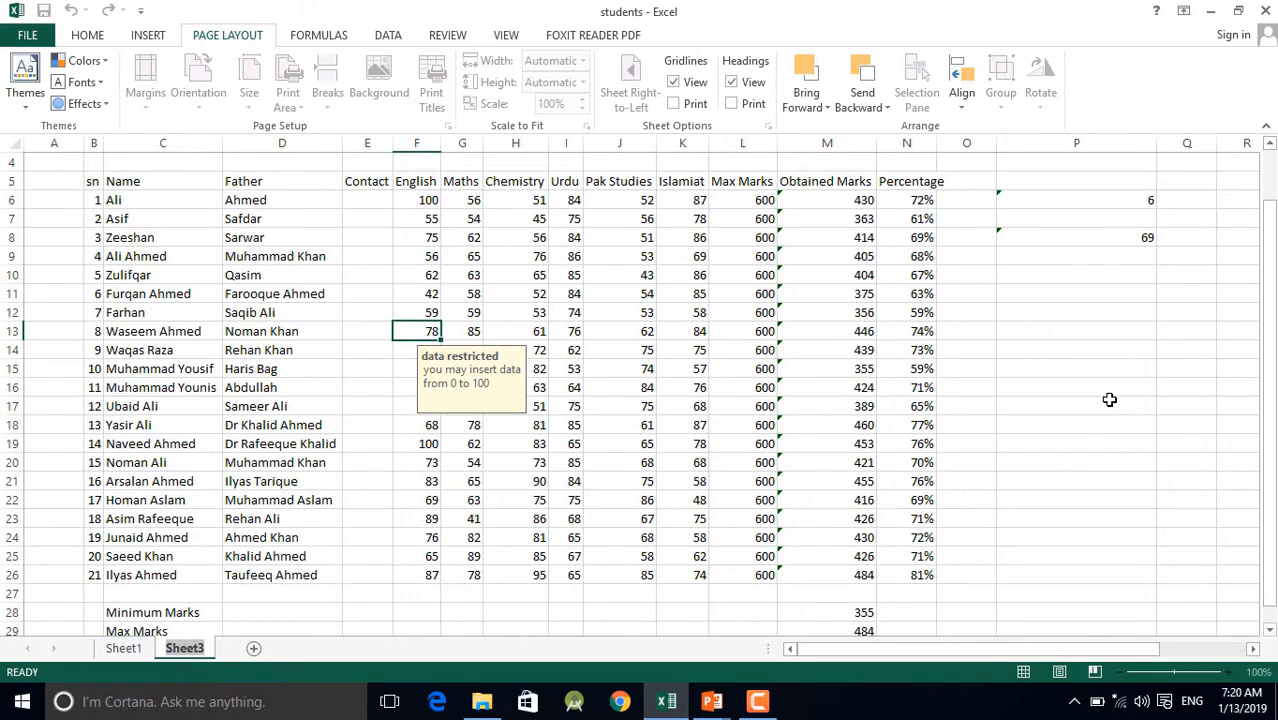
{"action": "left_click", "coordinate": [1010, 390]}
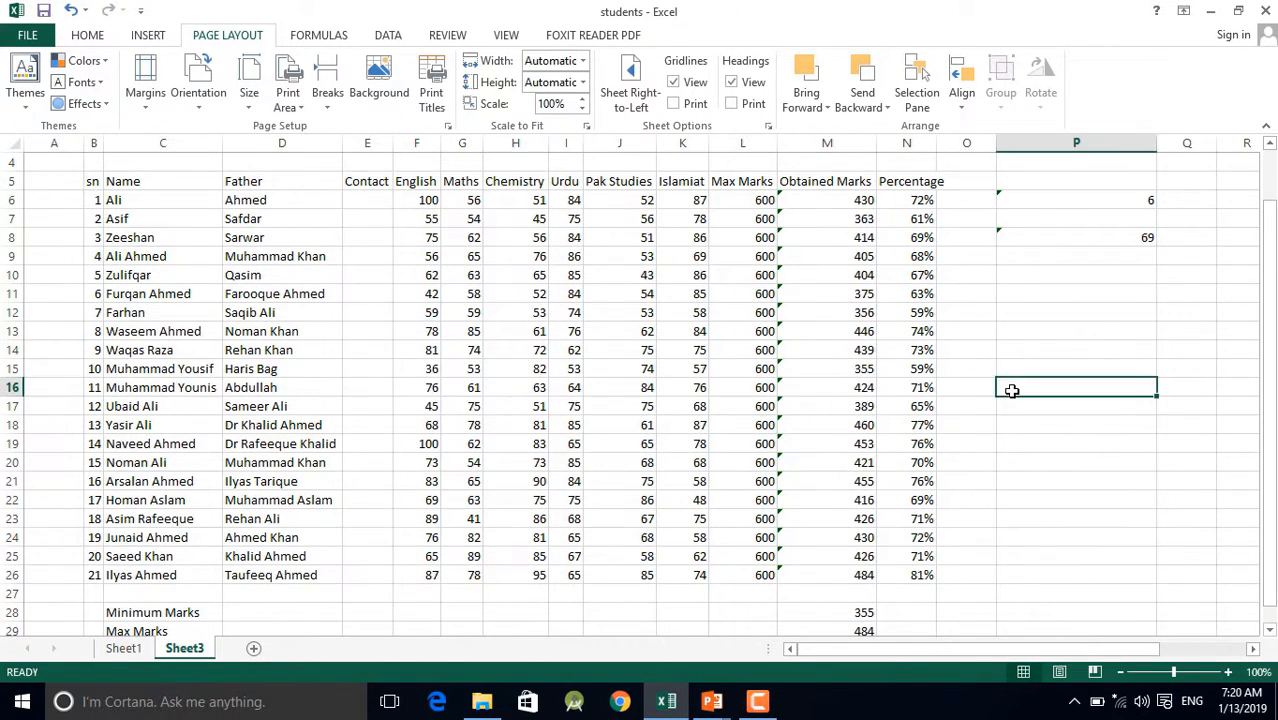
{"action": "scroll", "coordinate": [1010, 390], "scroll_direction": "up", "scroll_amount": 1}
{"action": "left_click_drag", "start_coordinate": [1061, 250], "coordinate": [1080, 340]}
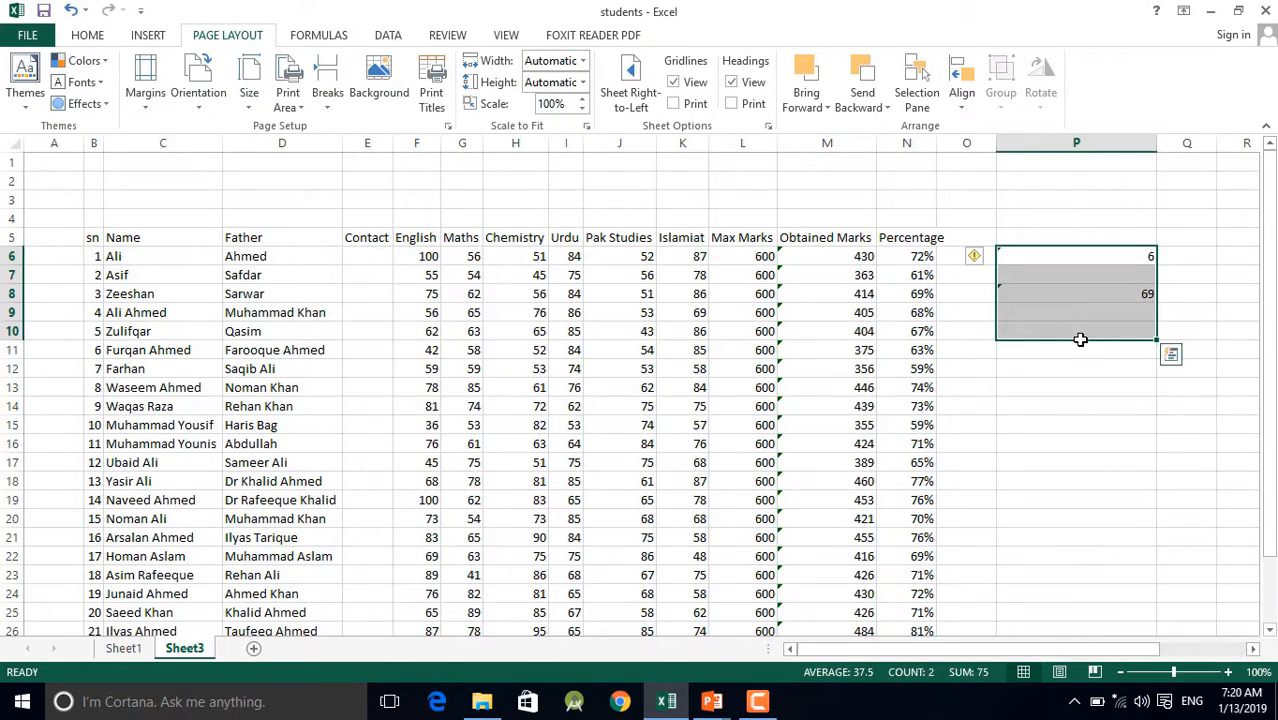
{"action": "key", "text": "Delete"}
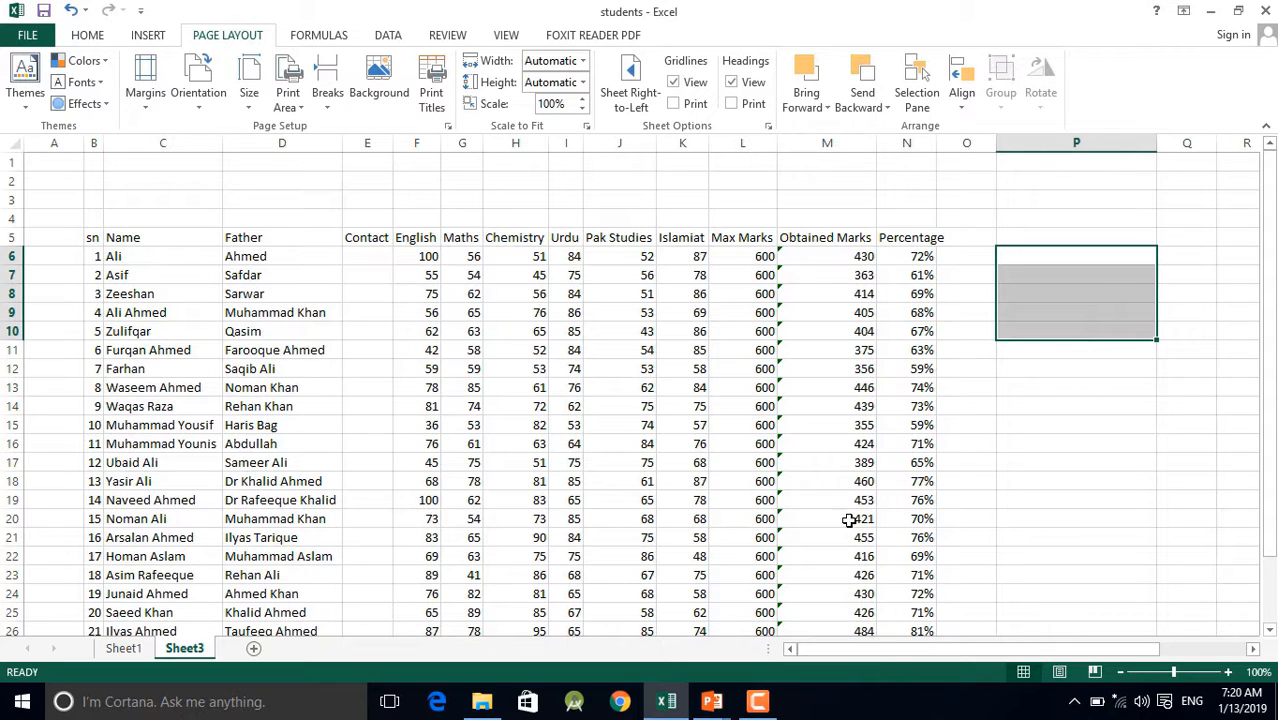
Step: Delete the empty column A before the sn column on Sheet3
{"action": "left_click", "coordinate": [50, 143]}
{"action": "right_click", "coordinate": [48, 140]}
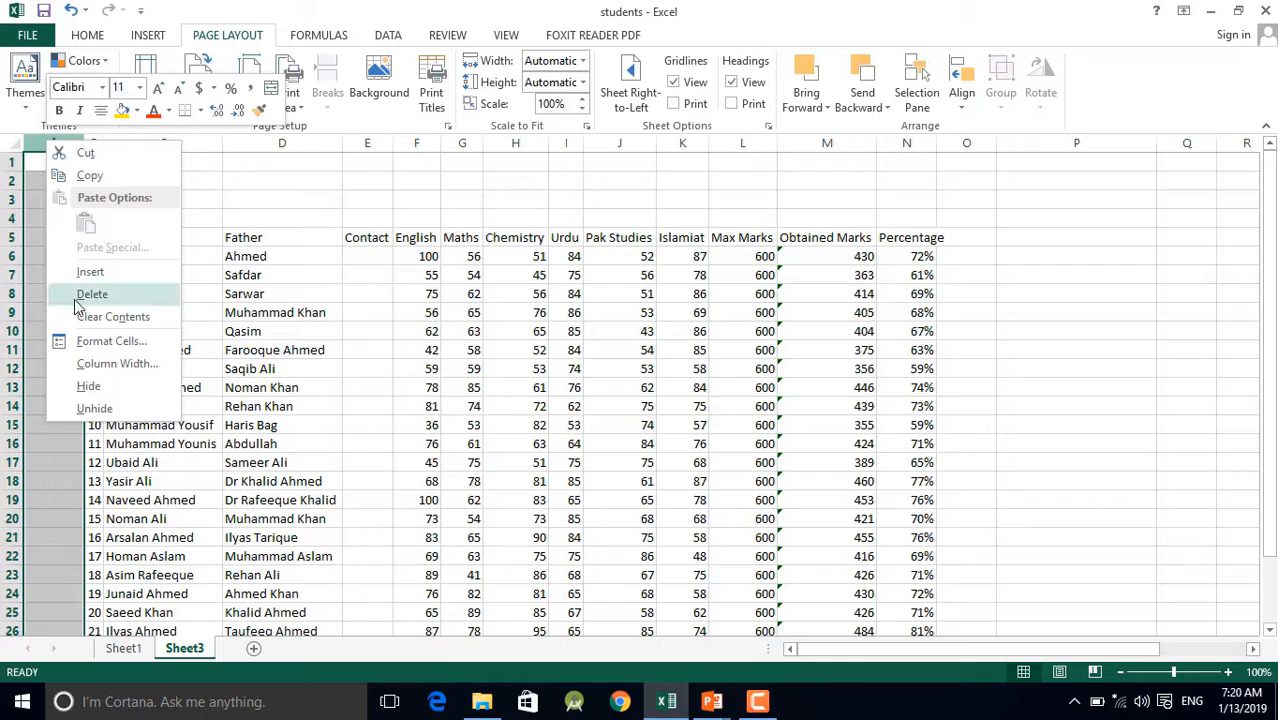
{"action": "left_click", "coordinate": [76, 293]}
{"action": "left_click", "coordinate": [38, 199]}
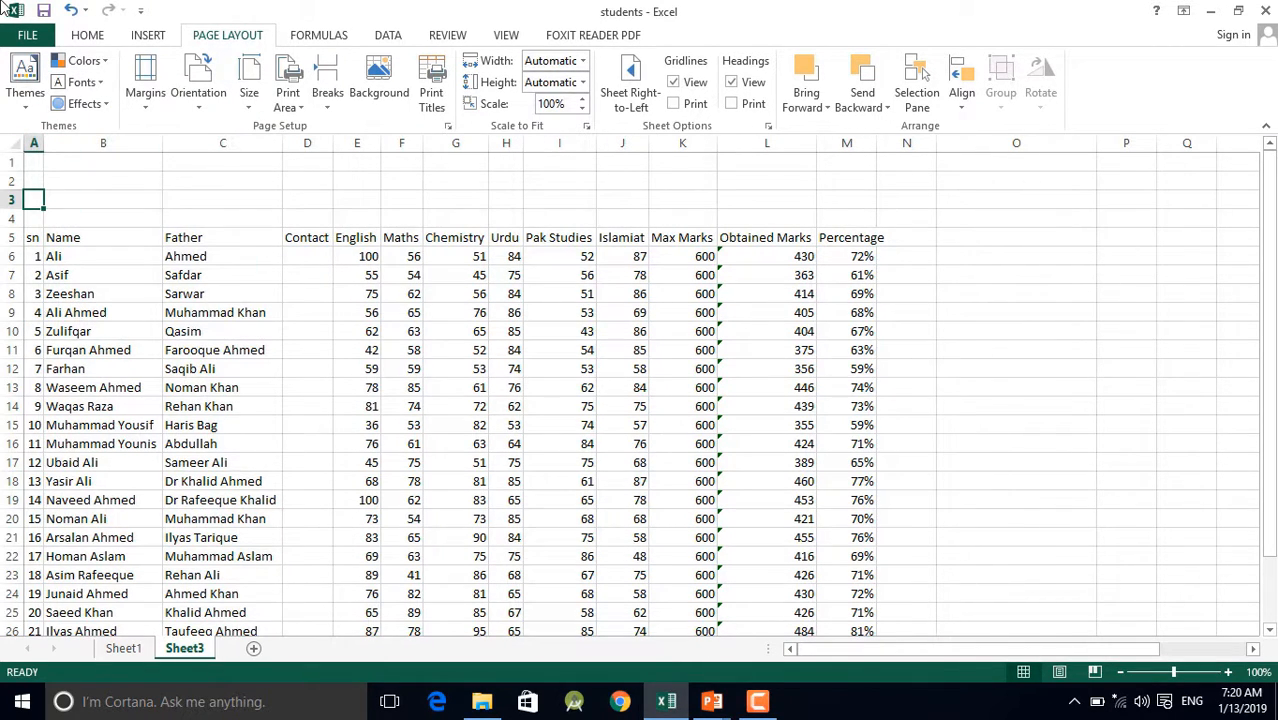
Step: Insert two blank columns between the Father and Contact columns on Sheet3, and narrow each one
{"action": "left_click", "coordinate": [620, 409]}
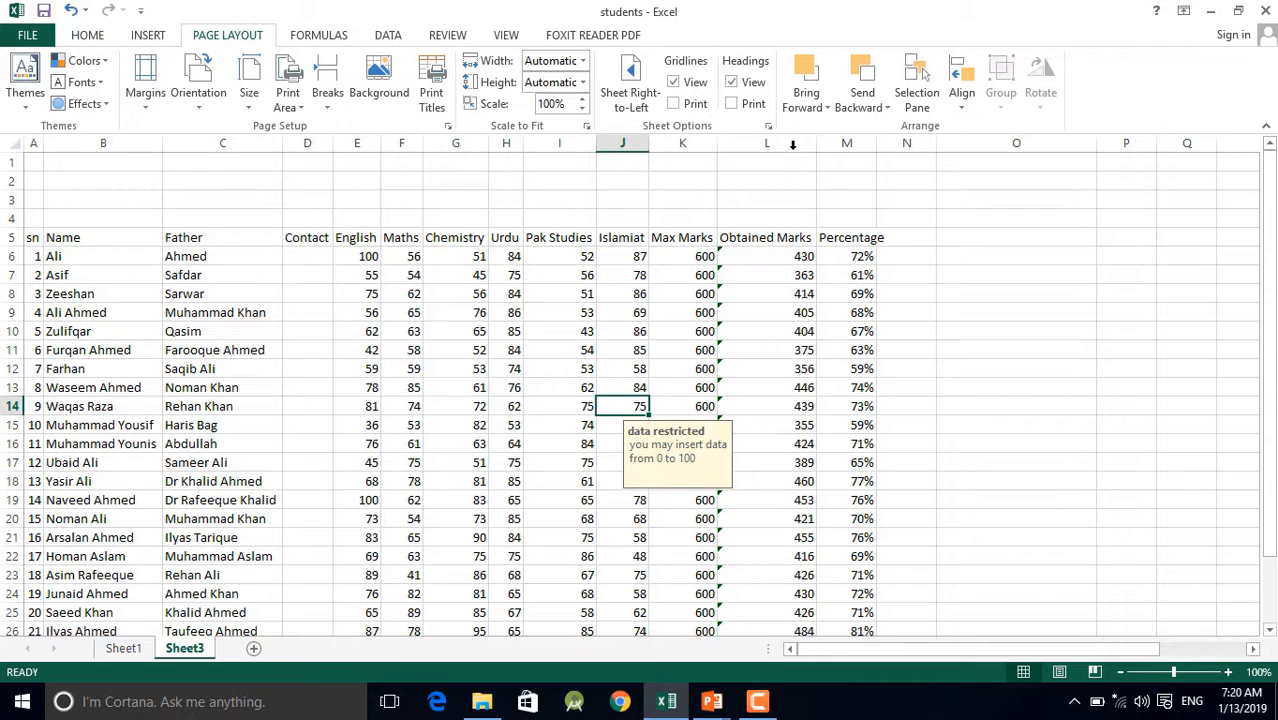
{"action": "right_click", "coordinate": [314, 140]}
{"action": "left_click", "coordinate": [386, 276]}
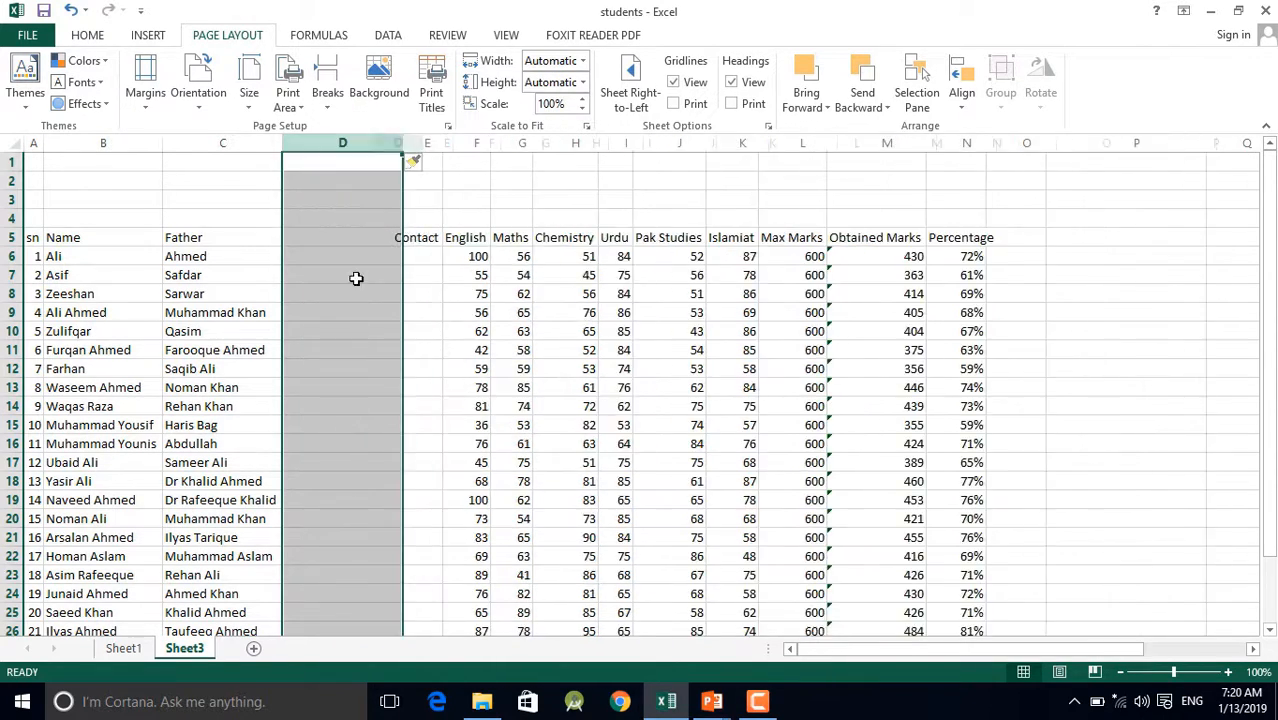
{"action": "left_click_drag", "start_coordinate": [408, 148], "coordinate": [335, 150]}
{"action": "right_click", "coordinate": [320, 150]}
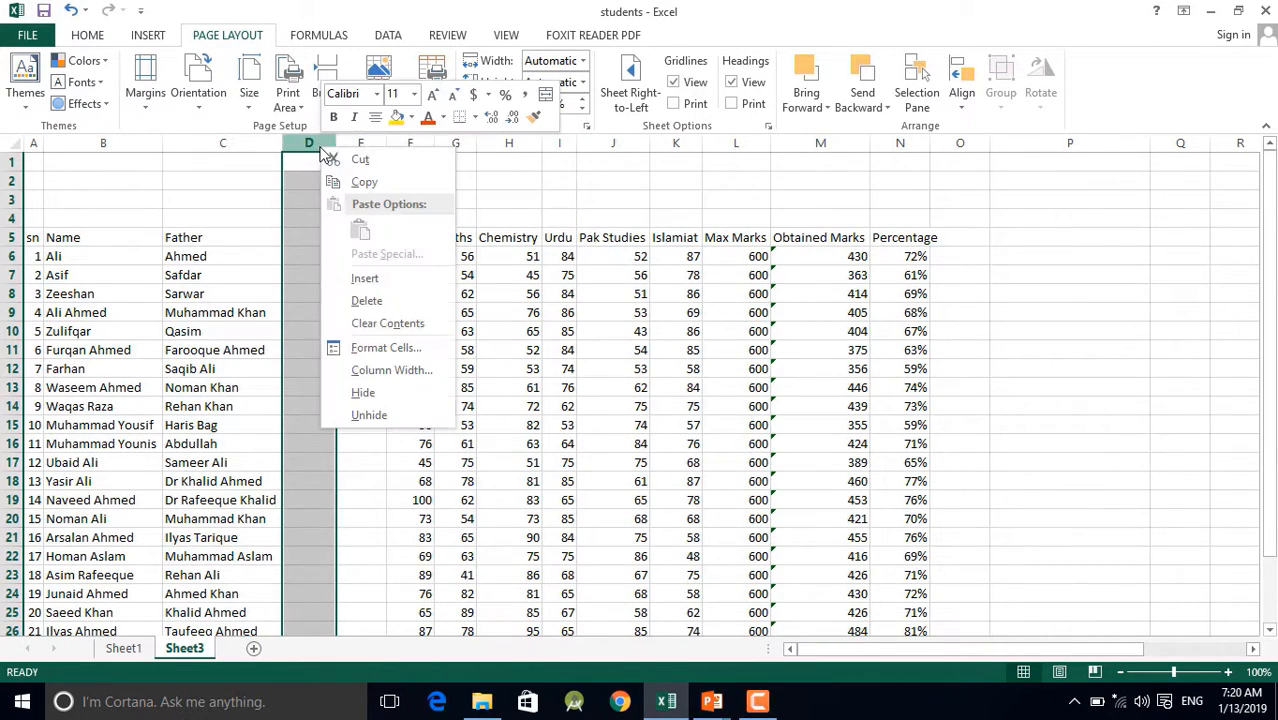
{"action": "key", "text": "ctrl+shift+equal"}
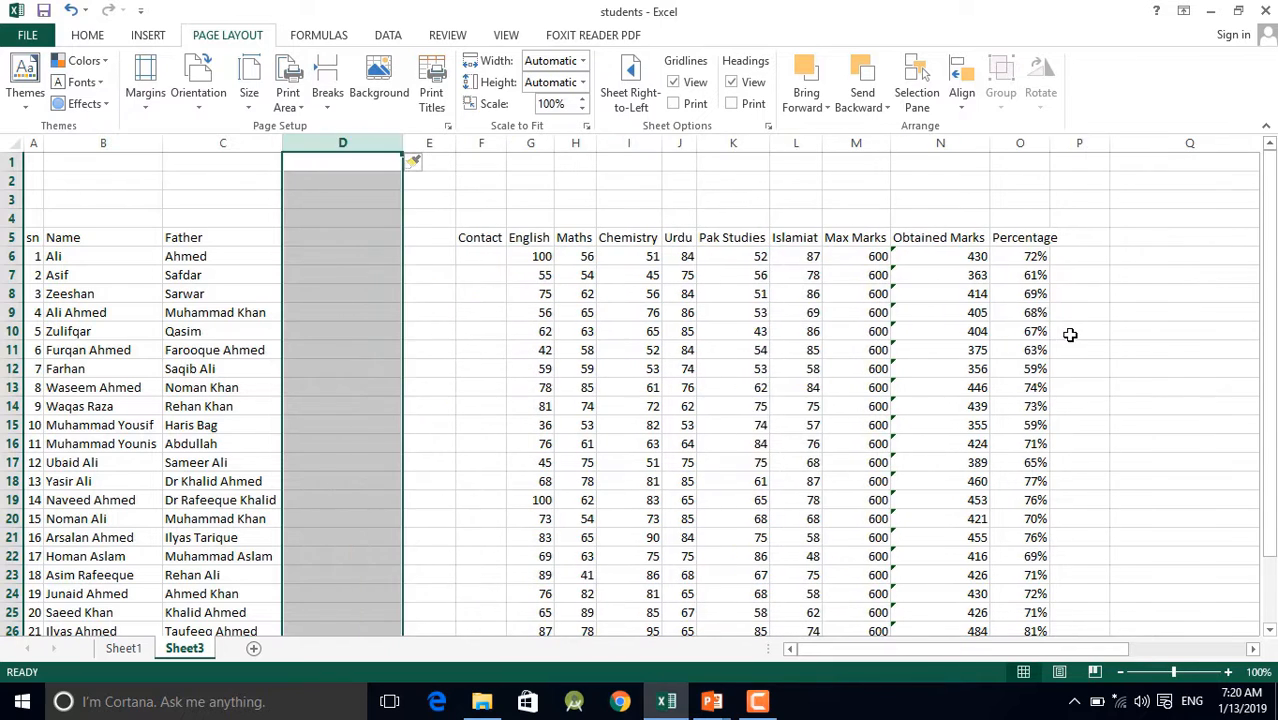
{"action": "left_click", "coordinate": [1075, 332]}
{"action": "left_click_drag", "start_coordinate": [400, 140], "coordinate": [334, 150]}
{"action": "mouse_move", "coordinate": [558, 325]}
{"action": "left_click", "coordinate": [868, 369]}
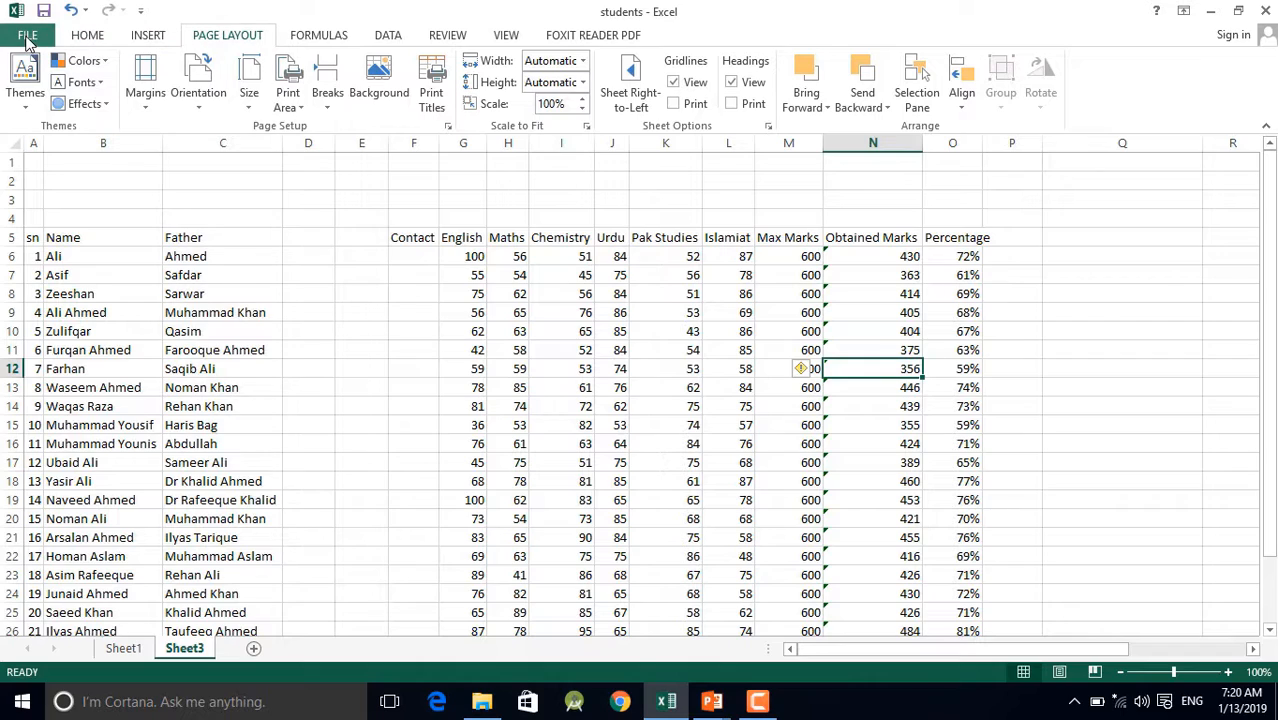
Step: Open the print settings with the preview of Sheet3
{"action": "left_click", "coordinate": [27, 37]}
{"action": "key", "text": "Escape"}
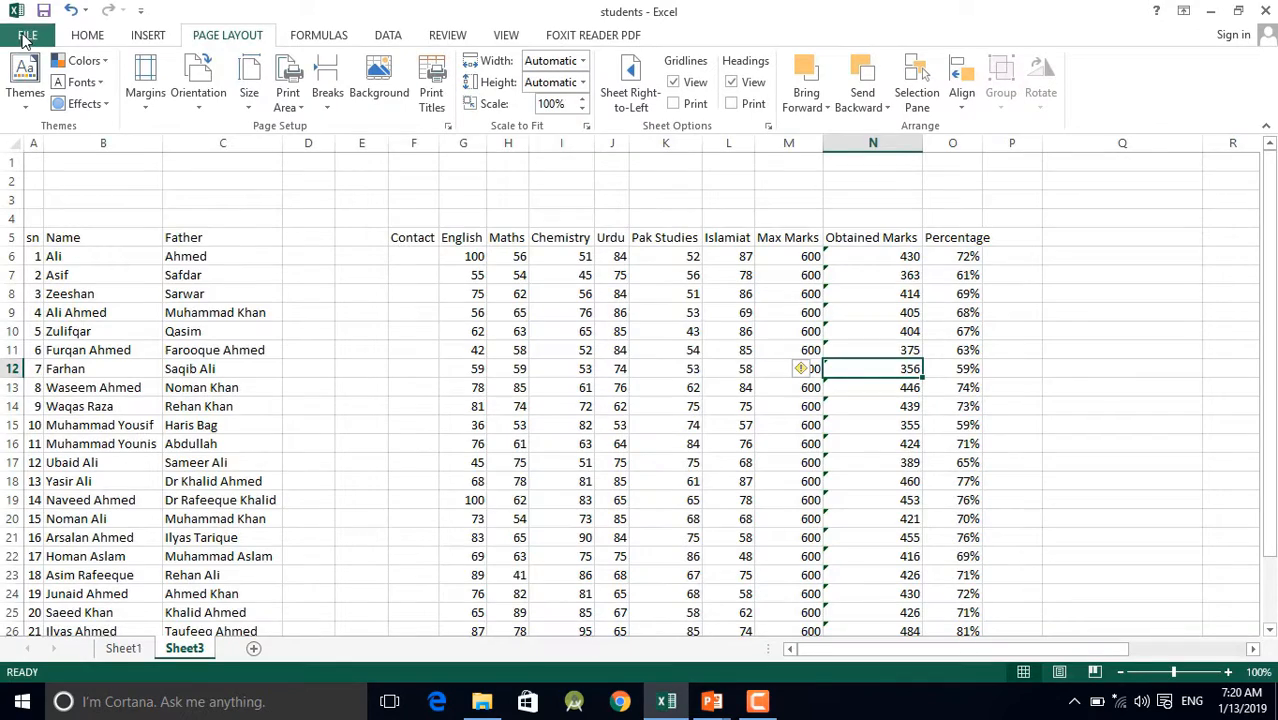
{"action": "left_click", "coordinate": [27, 35]}
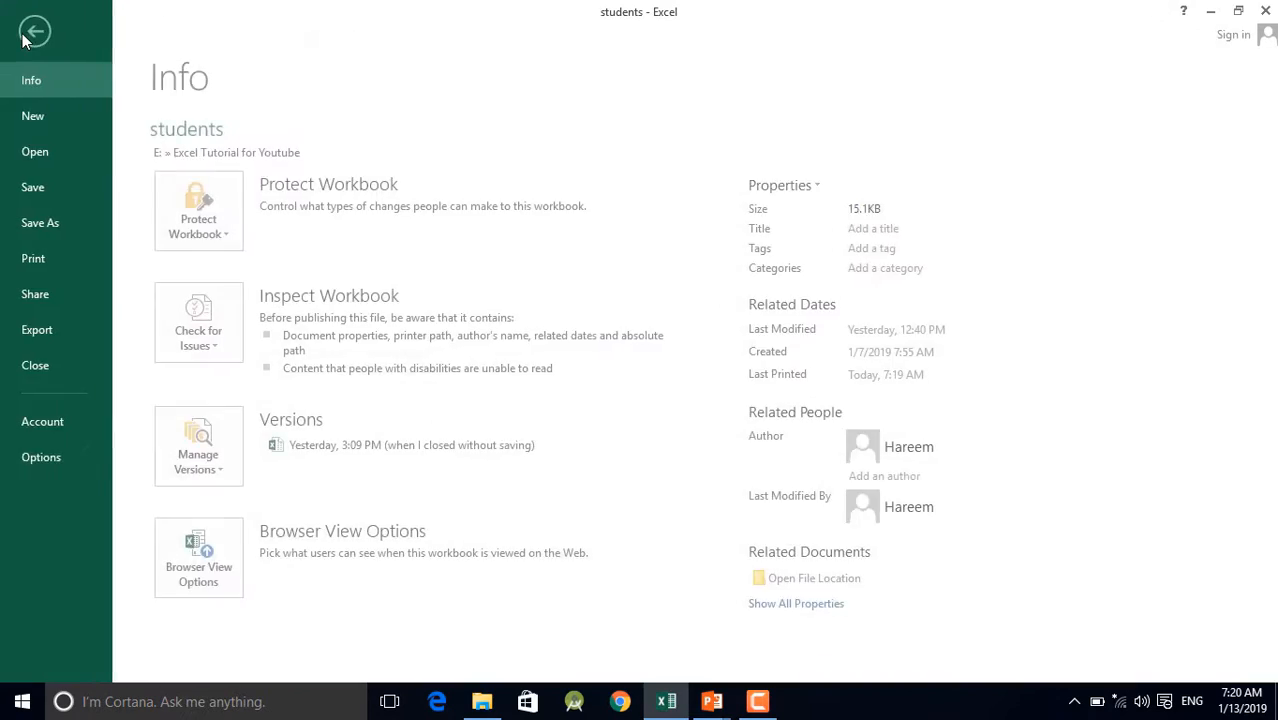
{"action": "left_click", "coordinate": [49, 263]}
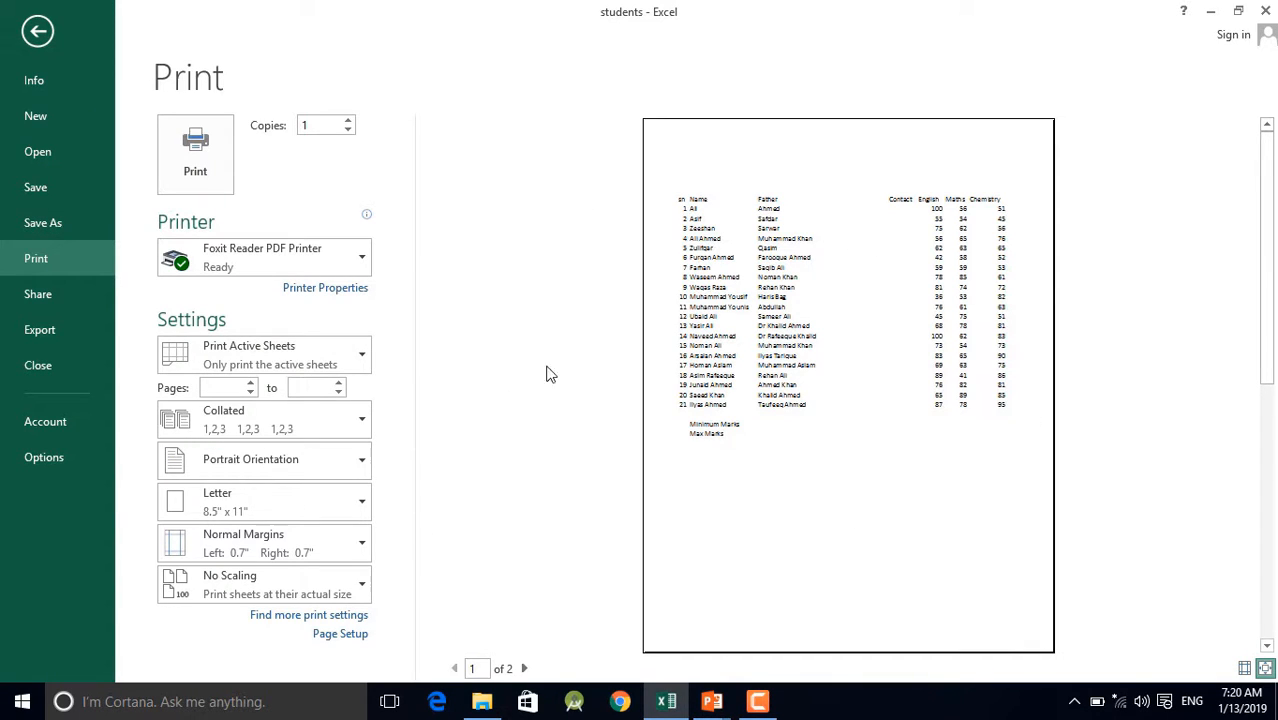
Step: Set the Sheet3 printout to Landscape Orientation on A4 paper
{"action": "left_click", "coordinate": [365, 472]}
{"action": "left_click", "coordinate": [265, 549]}
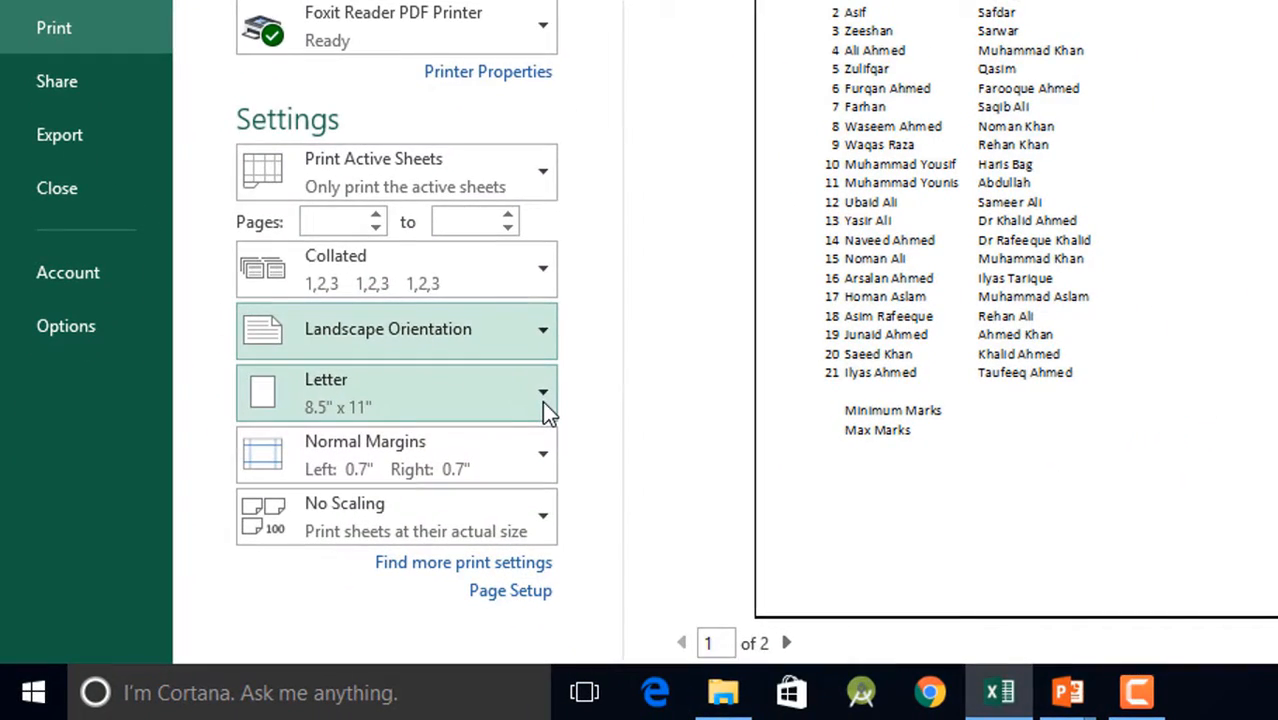
{"action": "left_click", "coordinate": [542, 401]}
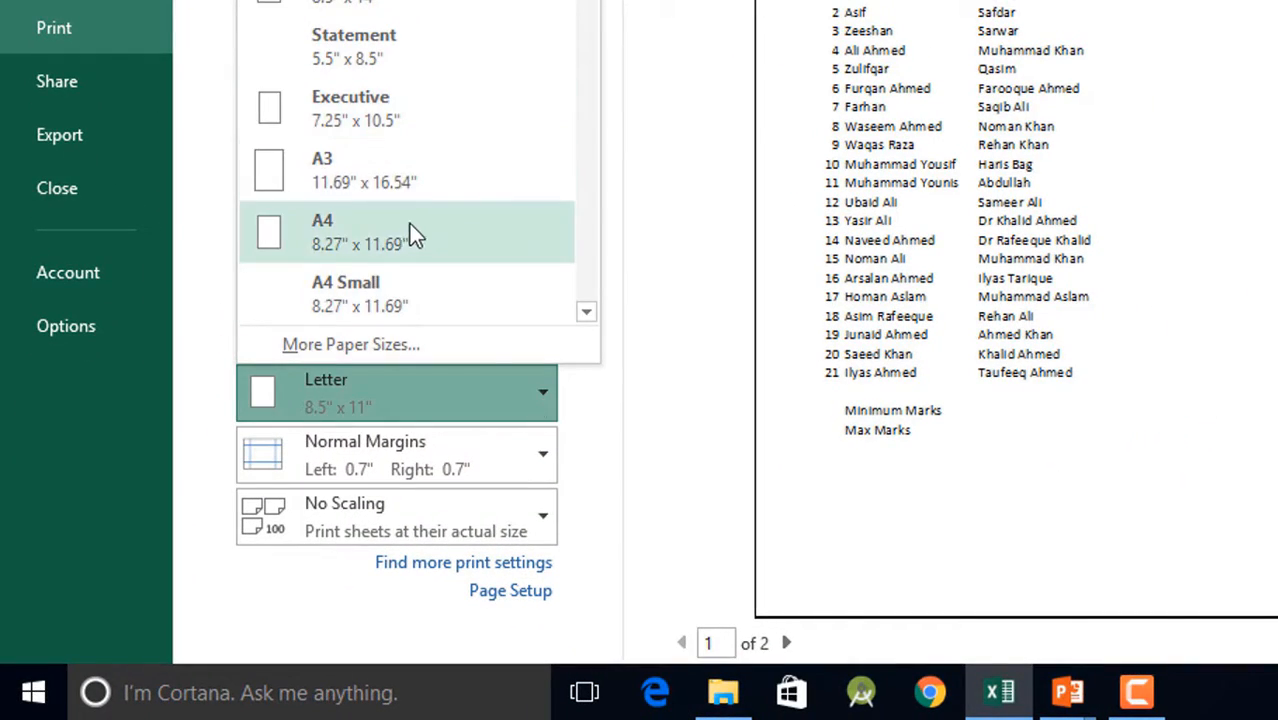
{"action": "key", "text": "Escape"}
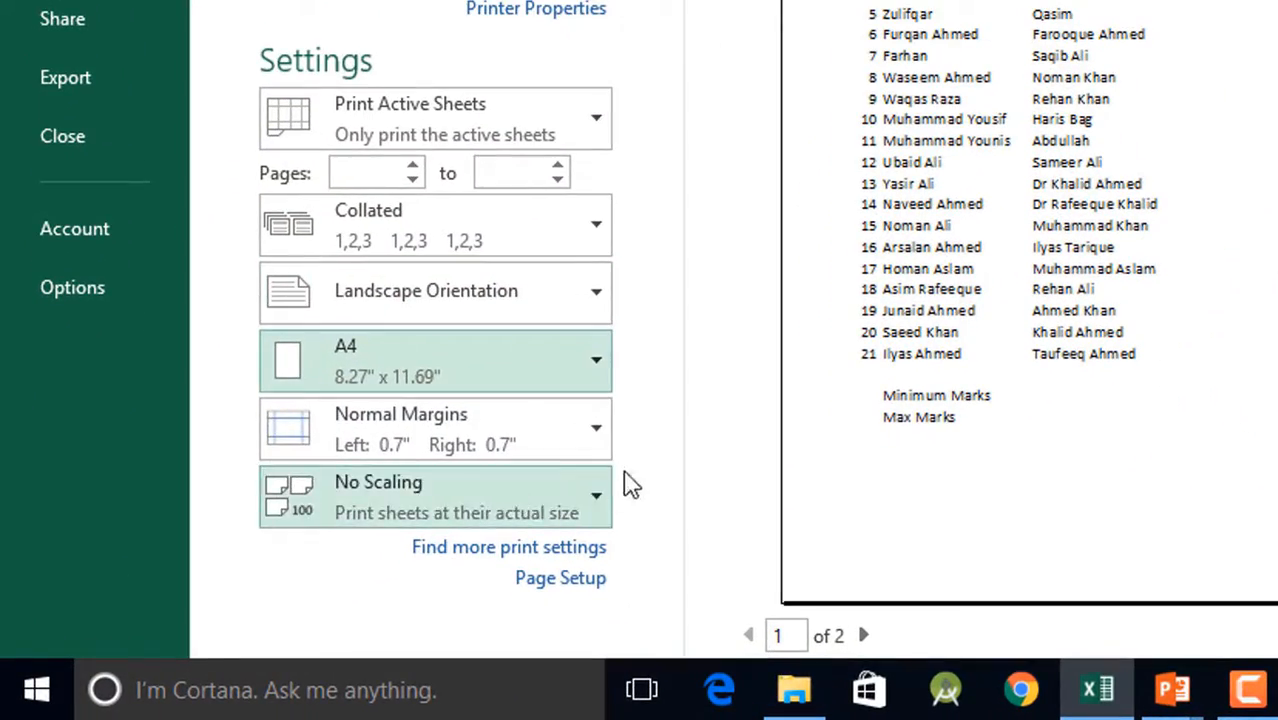
Step: Try Fit Sheet on One Page for the Sheet3 printout, and switch the scaling back to No Scaling
{"action": "left_click", "coordinate": [584, 510]}
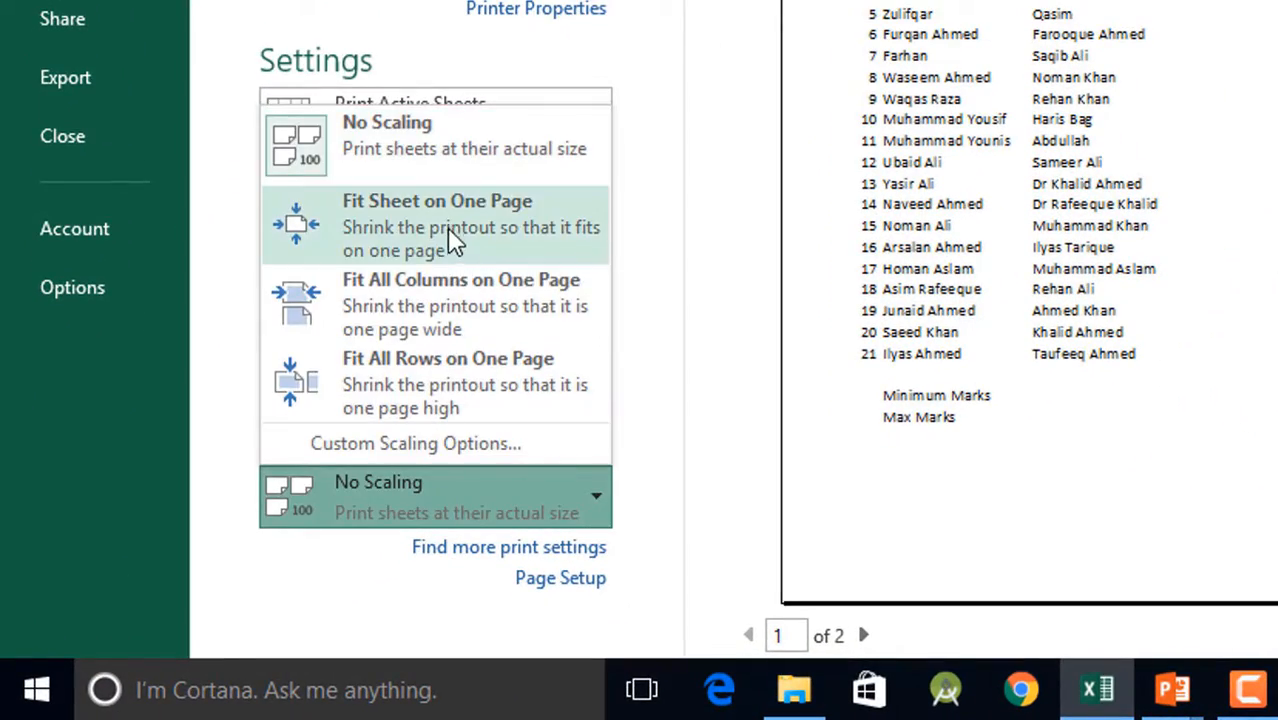
{"action": "left_click", "coordinate": [447, 226]}
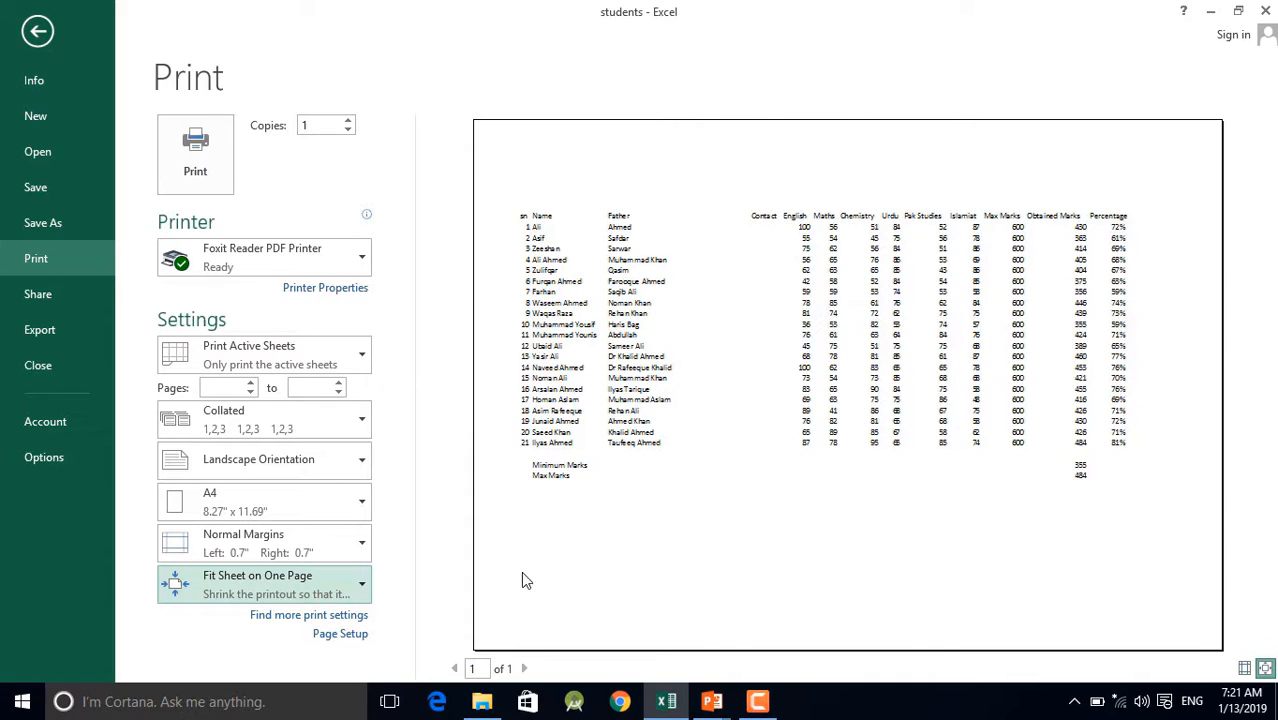
{"action": "left_click", "coordinate": [360, 585]}
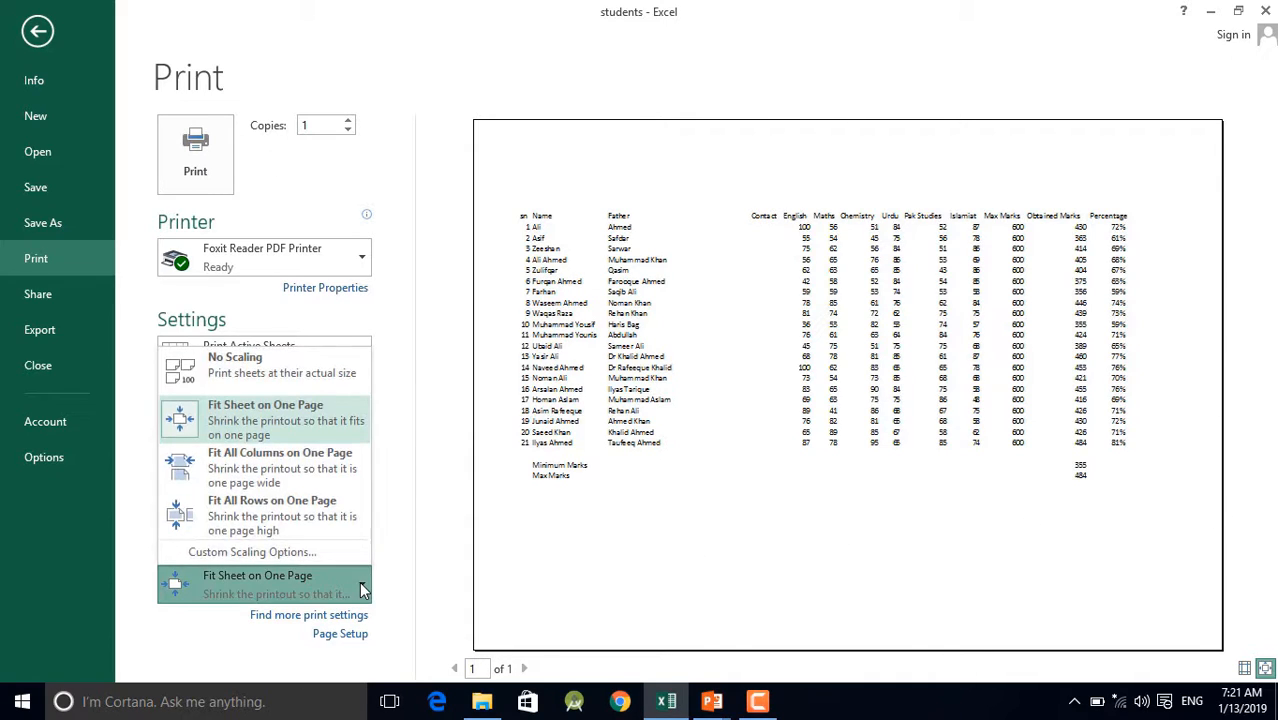
{"action": "left_click", "coordinate": [266, 360]}
{"action": "left_click", "coordinate": [266, 356]}
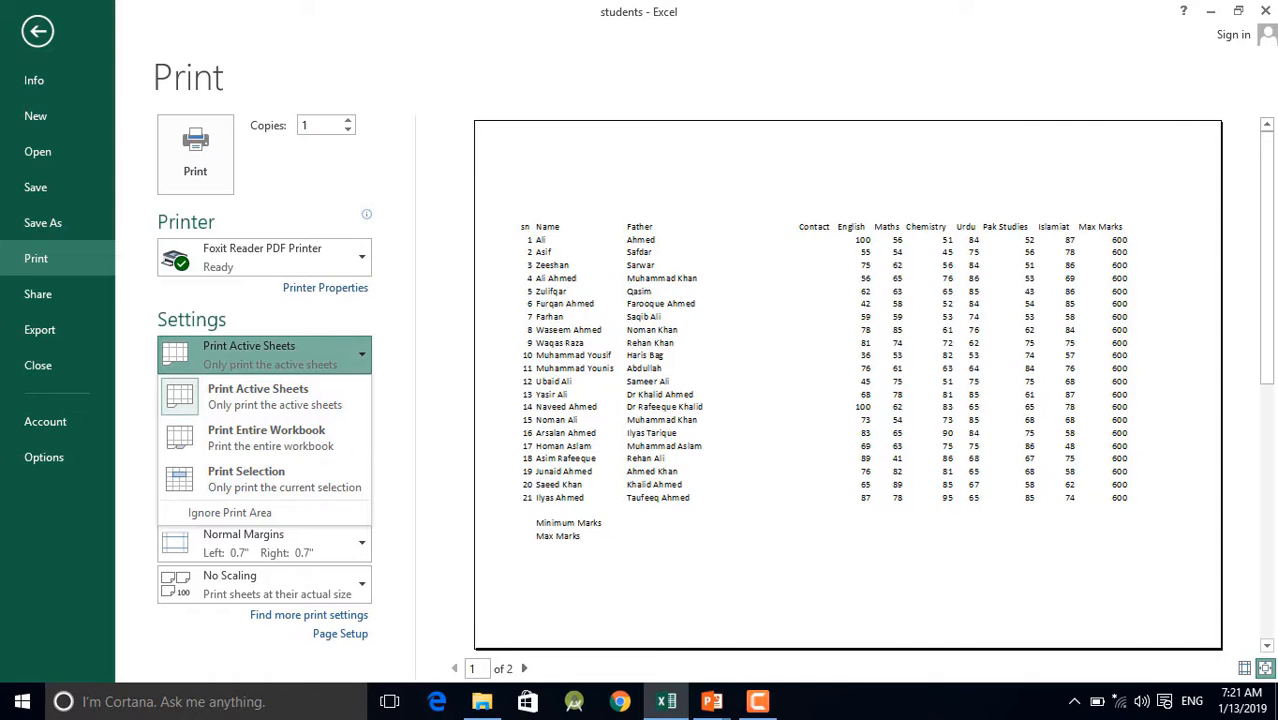
{"action": "left_click", "coordinate": [758, 701]}
{"action": "left_click", "coordinate": [760, 703]}
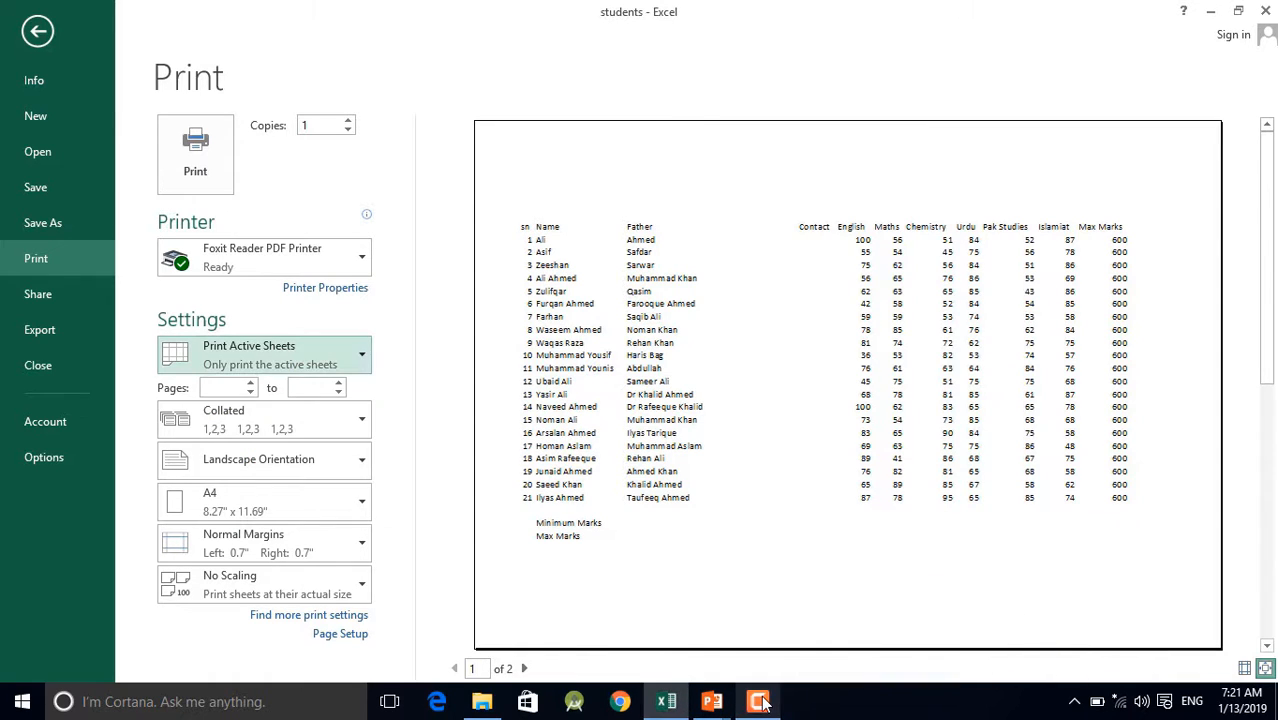